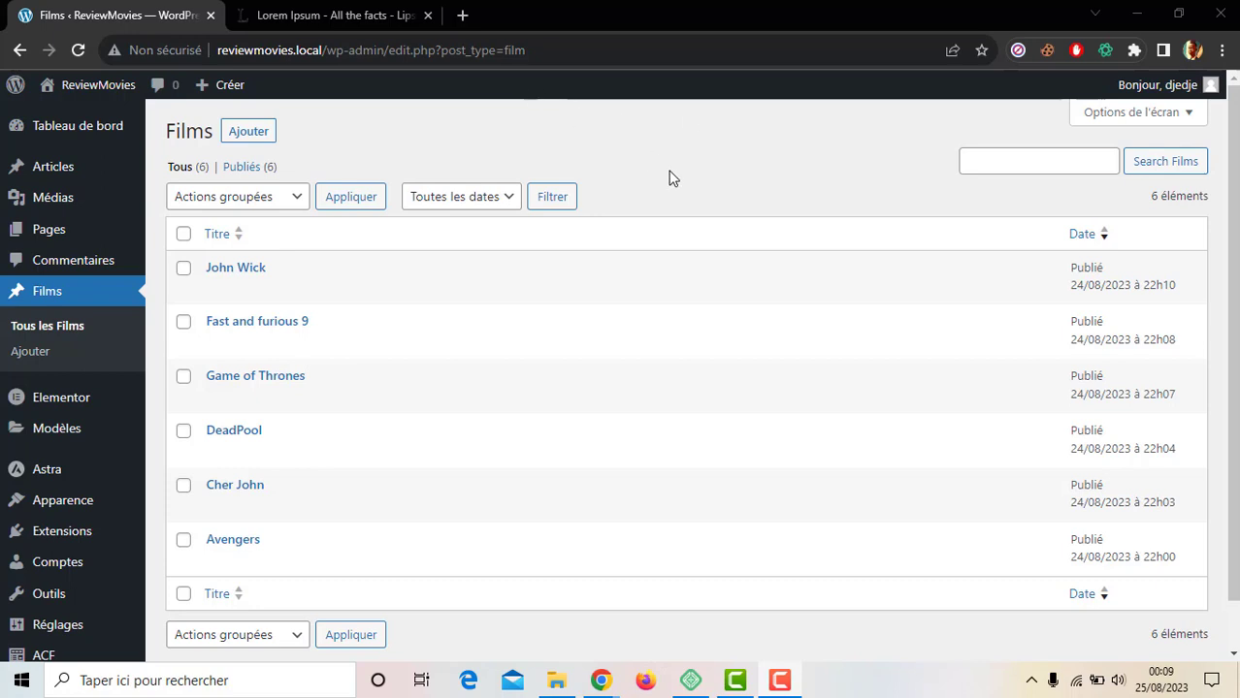
# Step: Review the six-film list, then go to ACF's Types de publication page
pyautogui.scroll(-2, 673, 178)
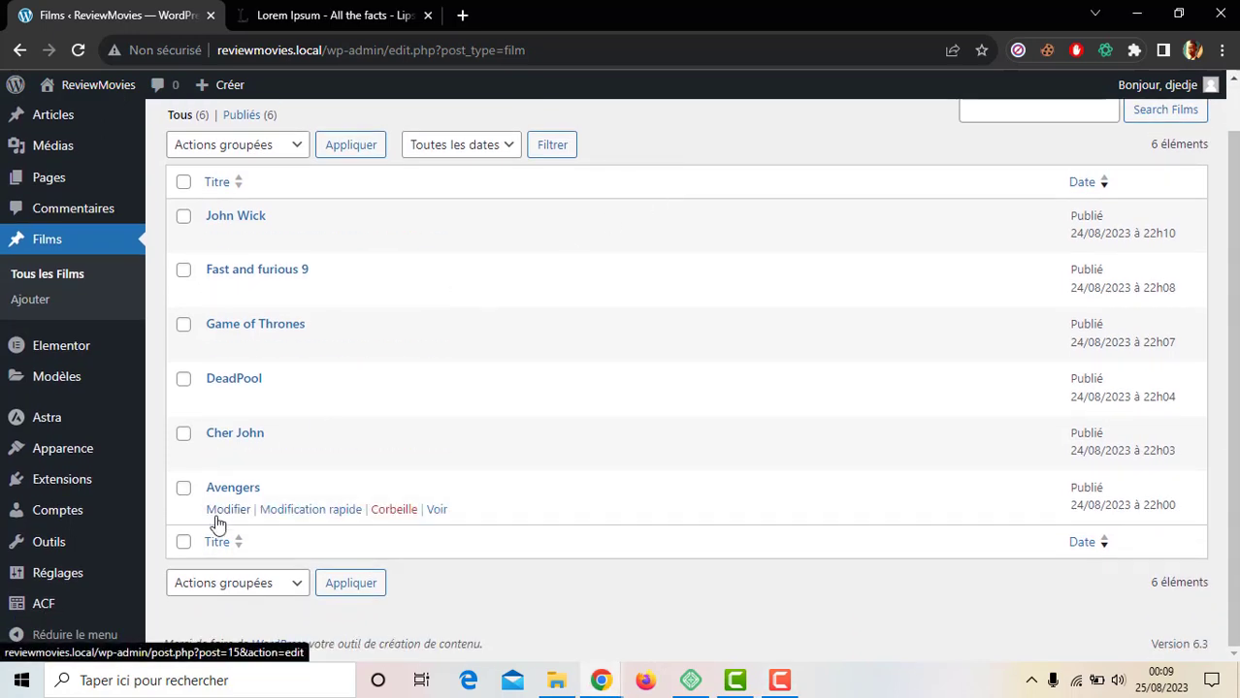
pyautogui.moveTo(50, 606)
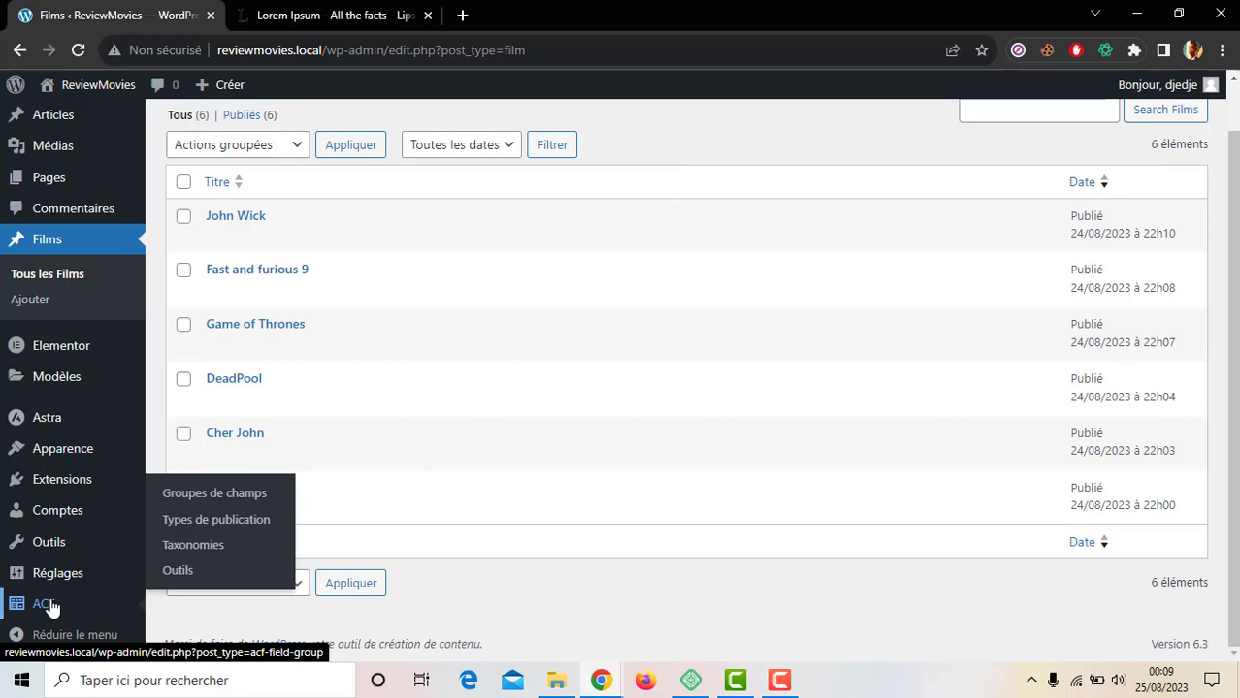
pyautogui.click(216, 524)
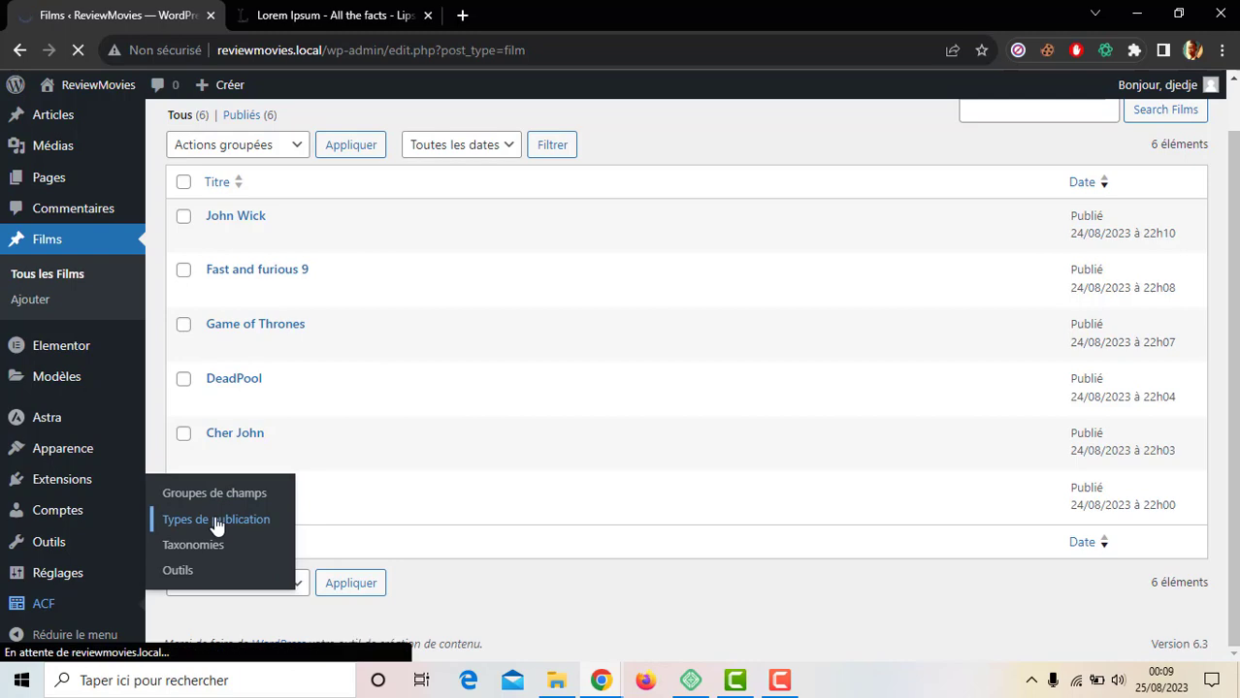
# Step: Enable Commentaires support on the Films post type in ACF and save it
pyautogui.scroll(-1, 216, 524)
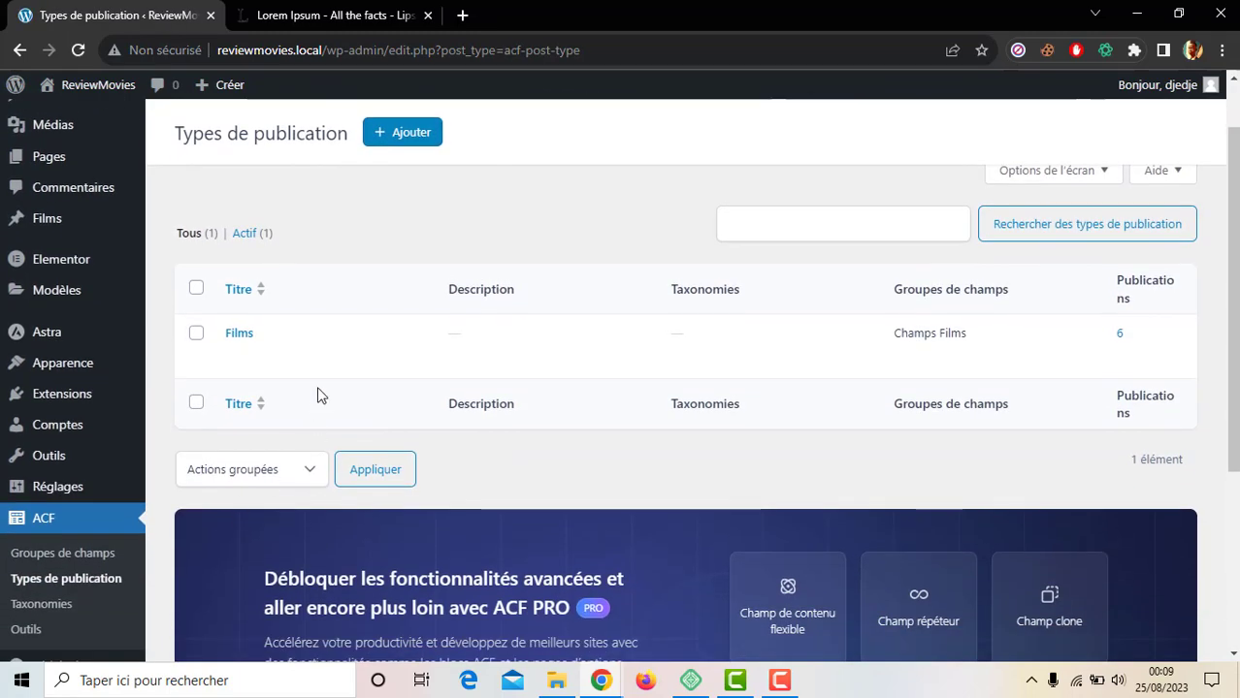
pyautogui.click(240, 335)
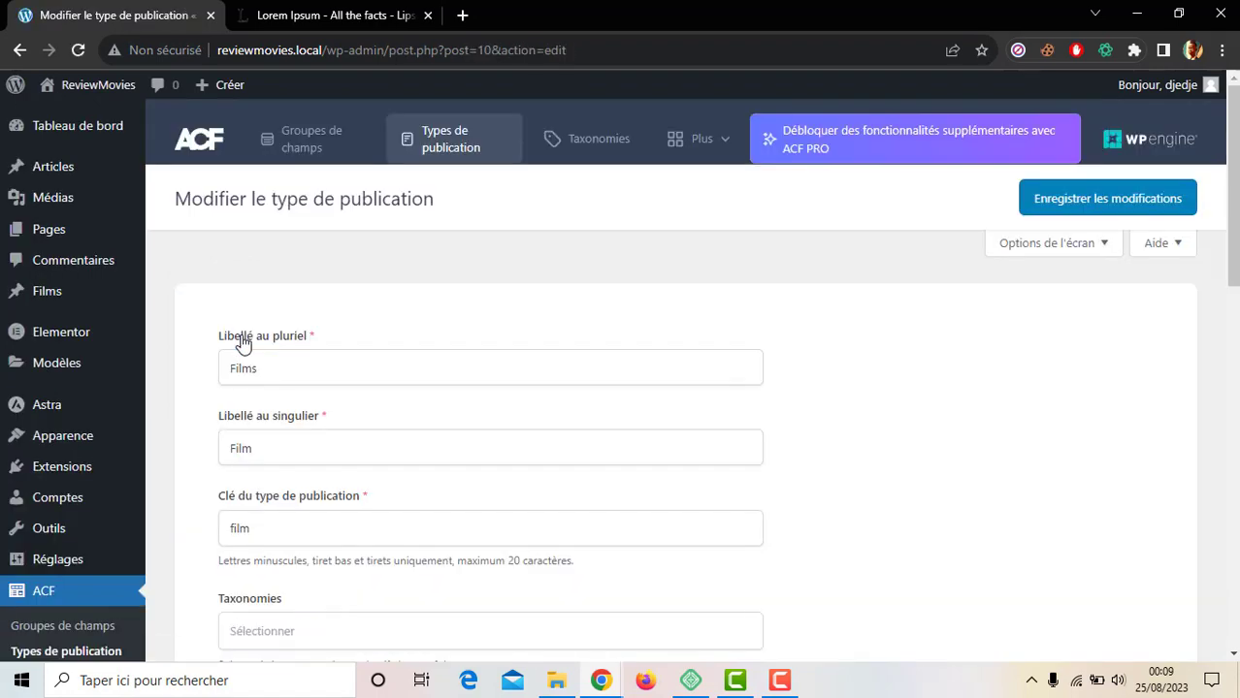
pyautogui.scroll(-10, 243, 344)
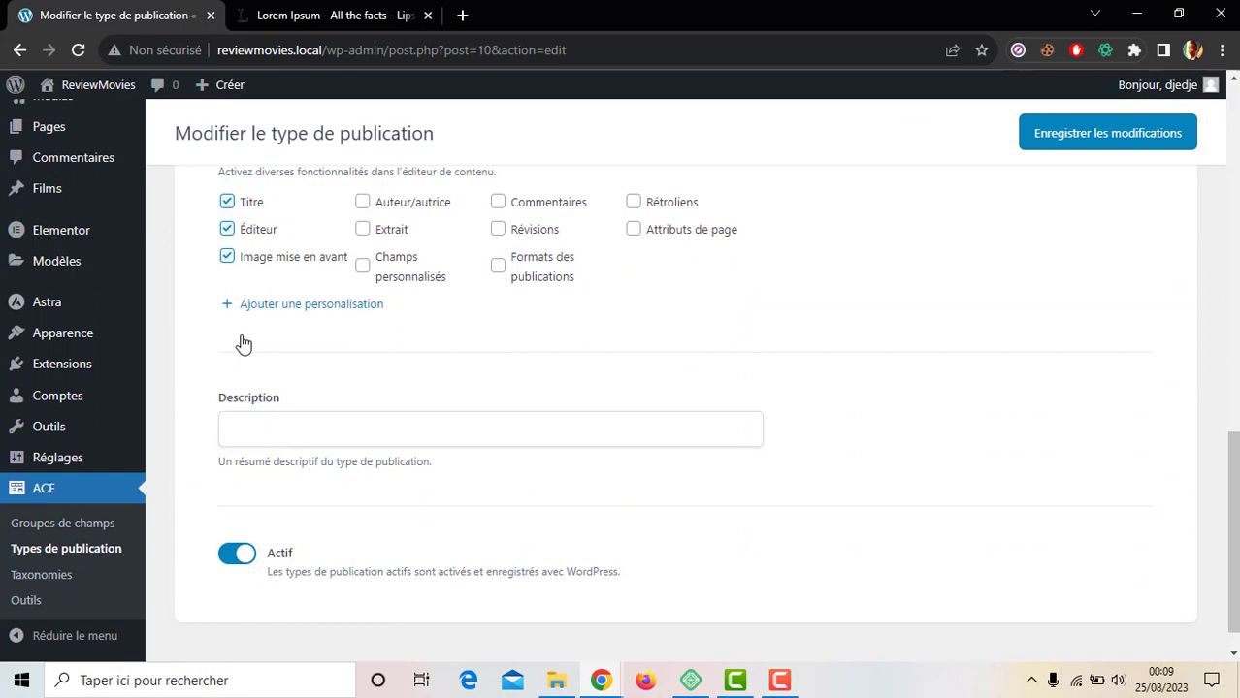
pyautogui.scroll(2, 244, 344)
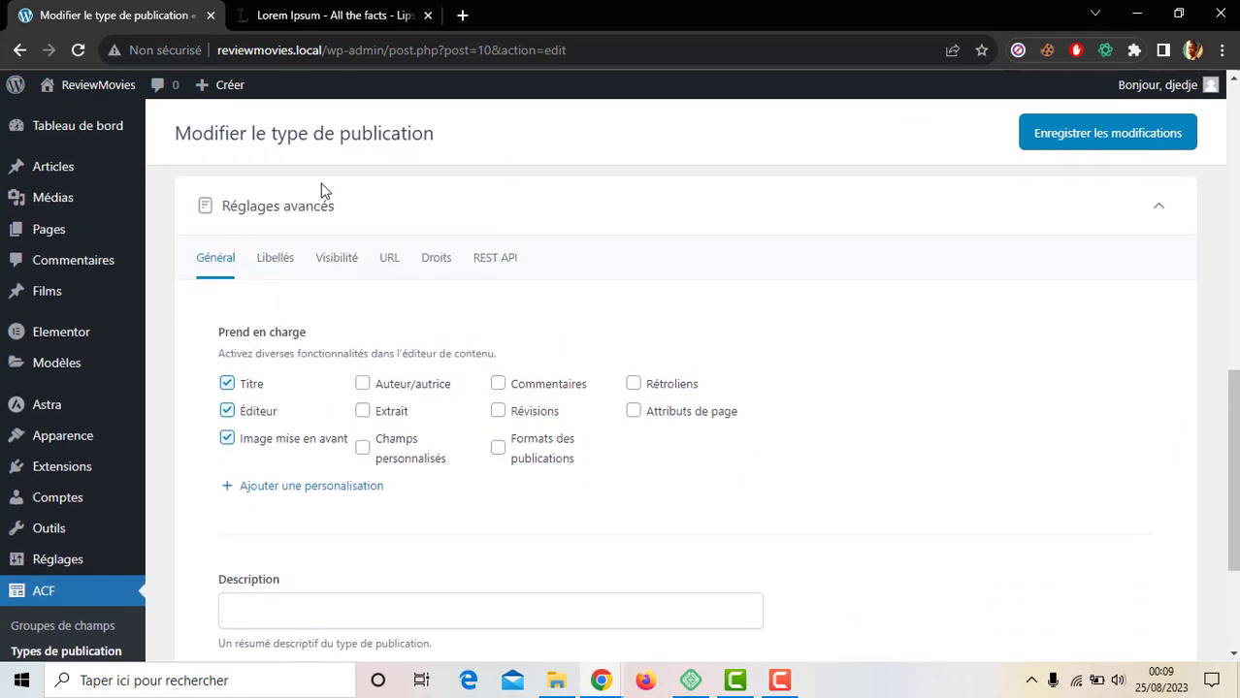
pyautogui.scroll(1, 314, 191)
pyautogui.scroll(1, 313, 191)
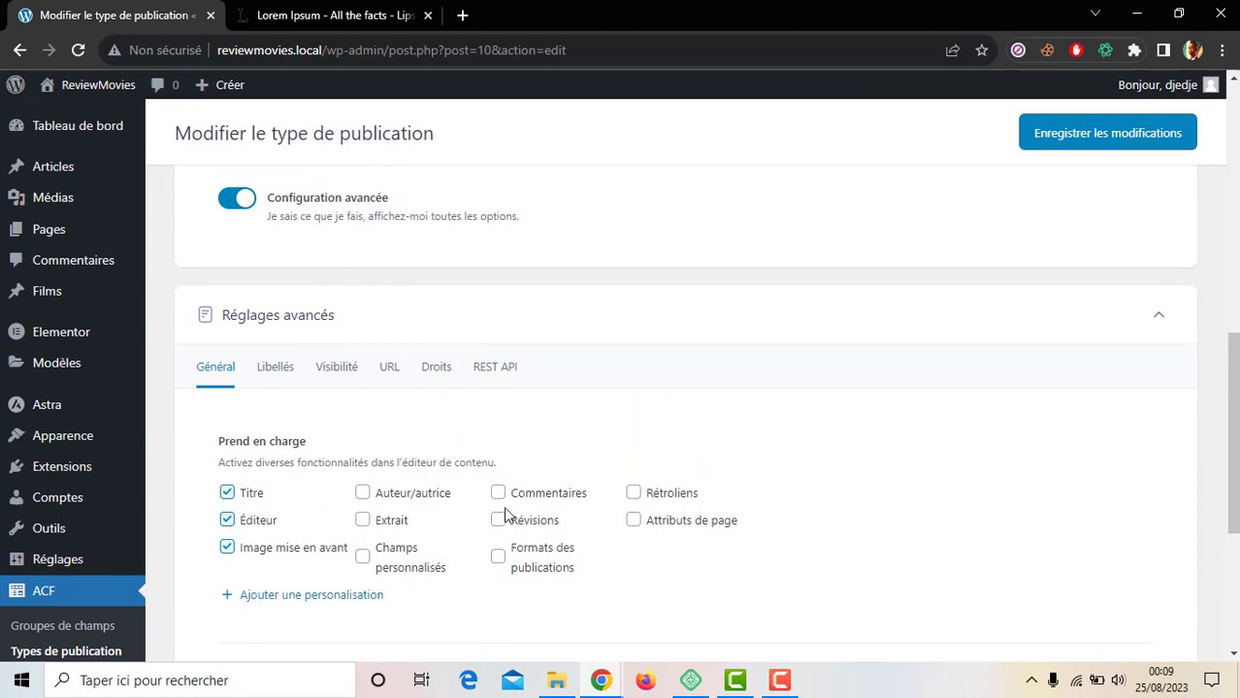
pyautogui.scroll(-2, 499, 553)
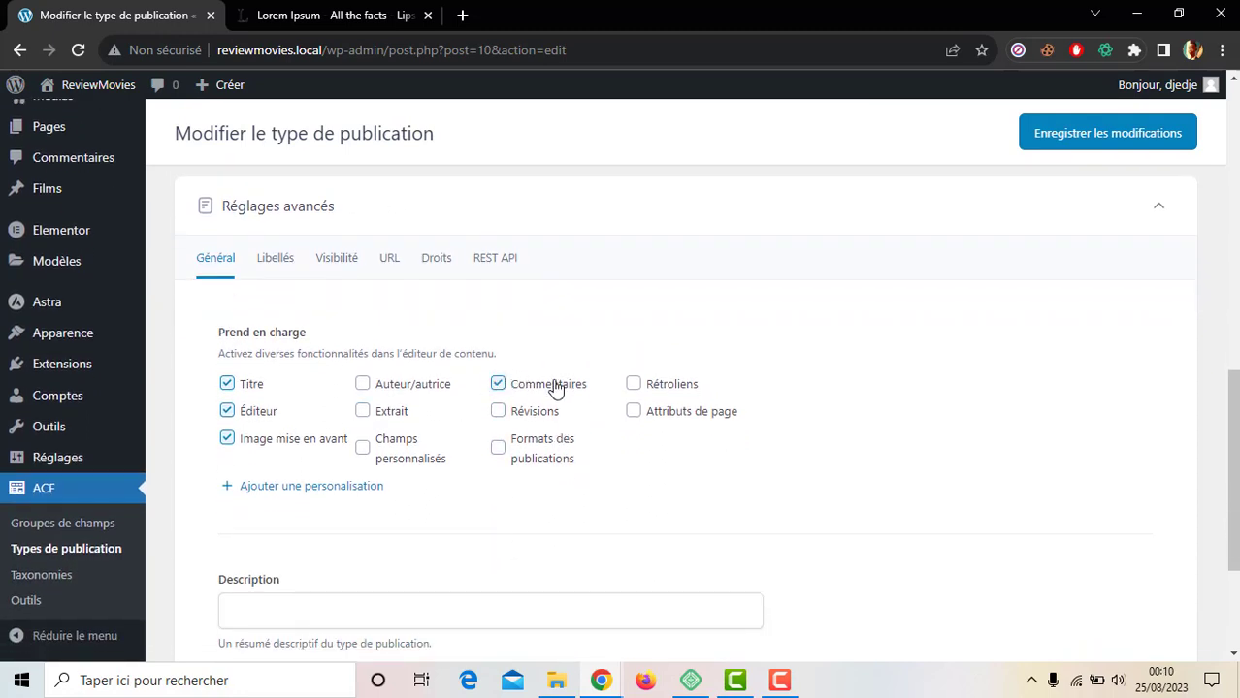
pyautogui.click(1072, 149)
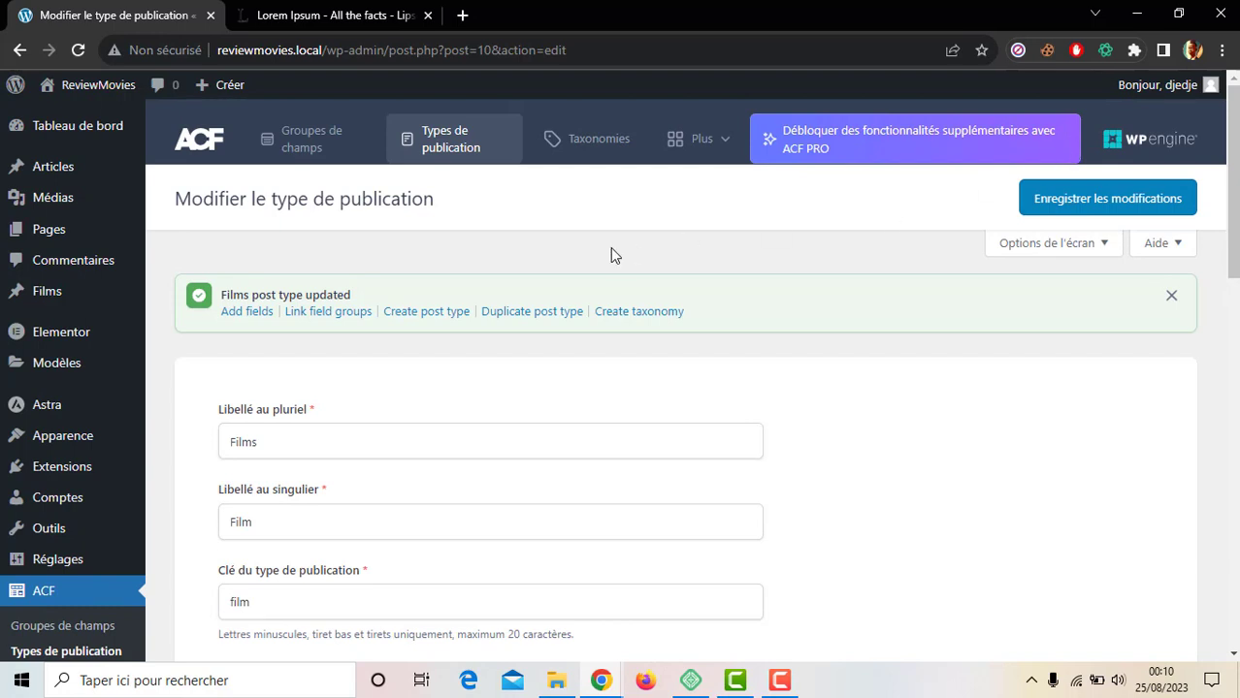
pyautogui.click(39, 297)
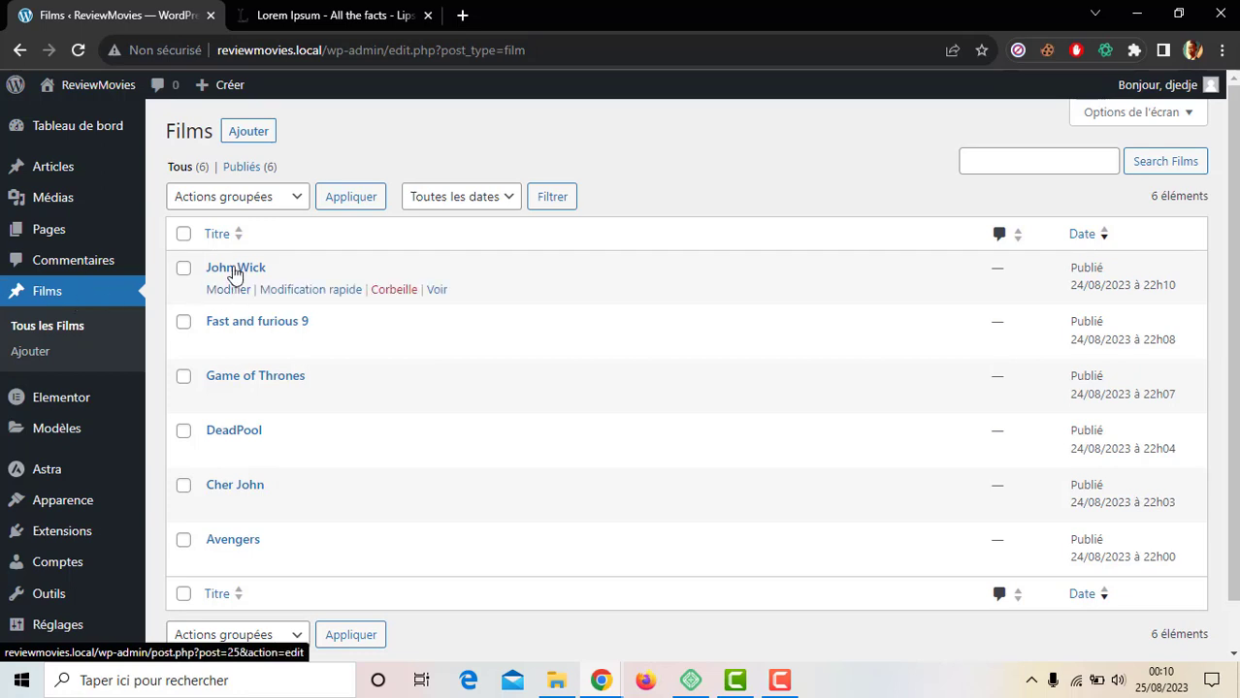
# Step: Tick Autoriser les commentaires on the John Wick film and update it
pyautogui.click(235, 271)
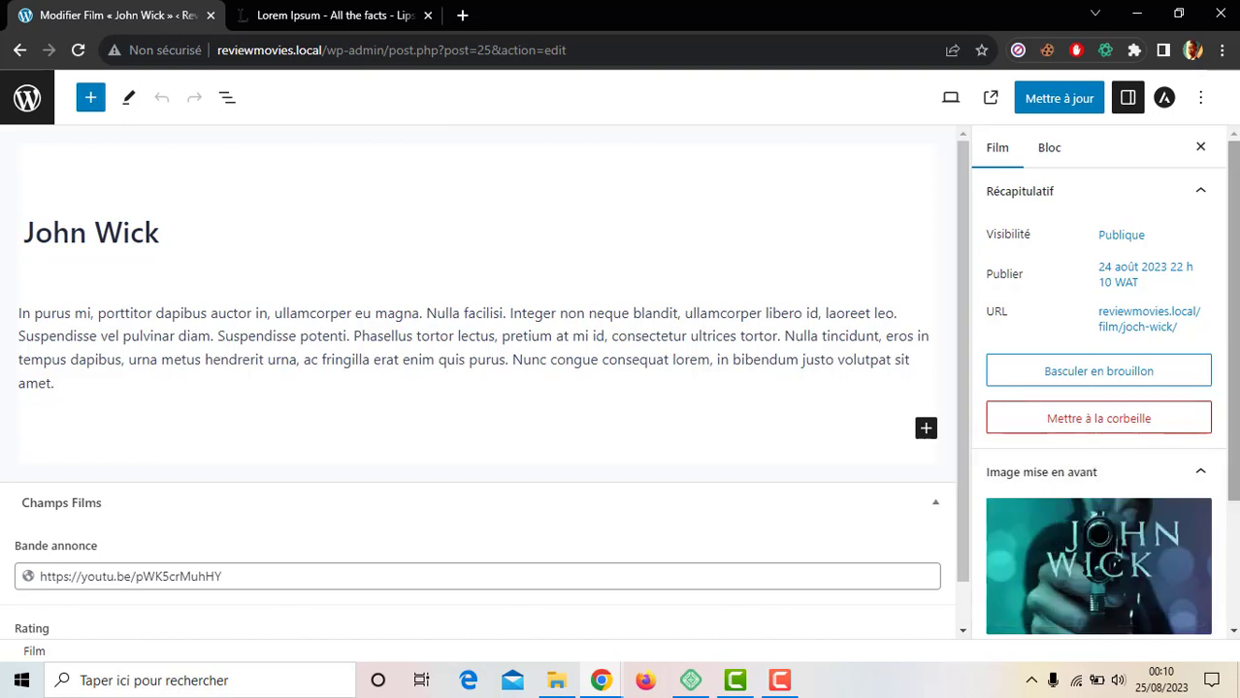
pyautogui.scroll(-3, 1087, 582)
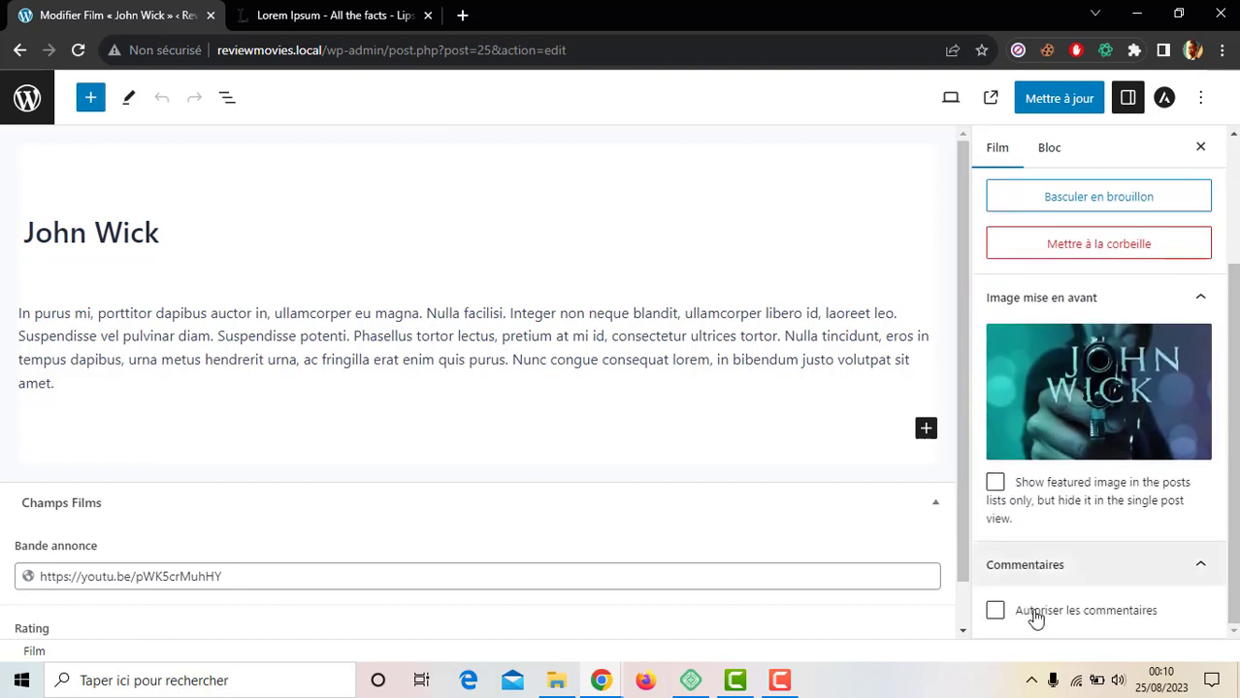
pyautogui.click(1034, 613)
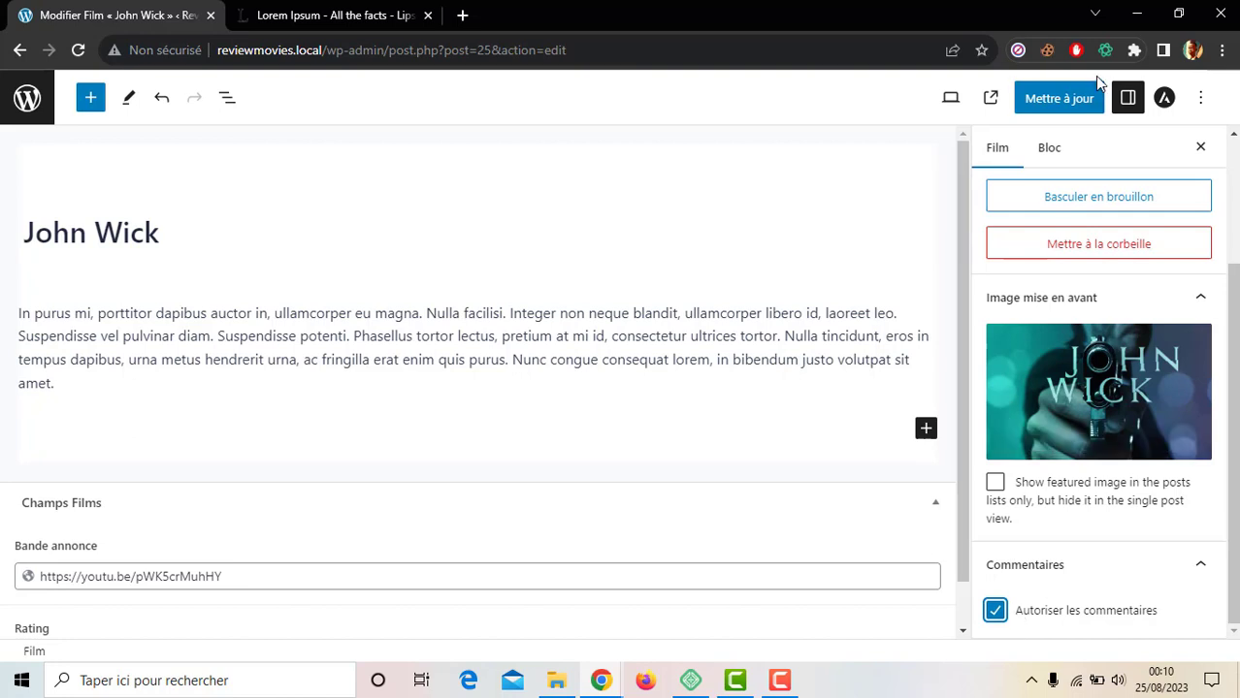
pyautogui.click(1087, 99)
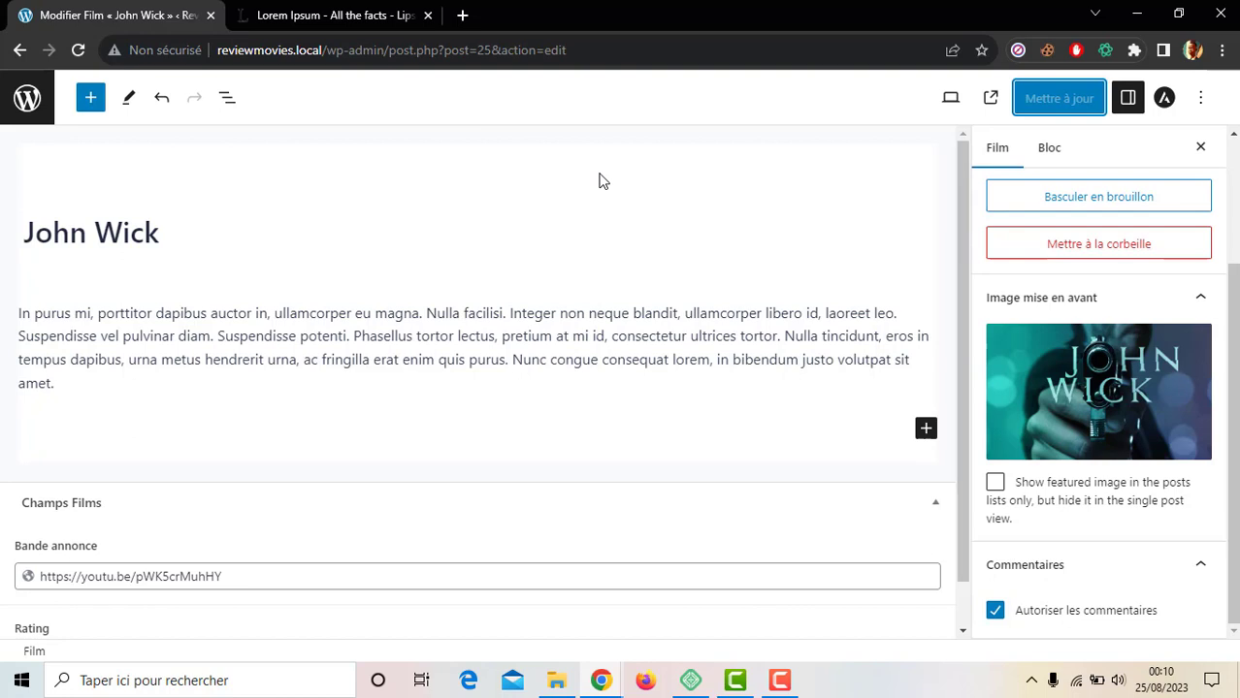
pyautogui.click(1063, 106)
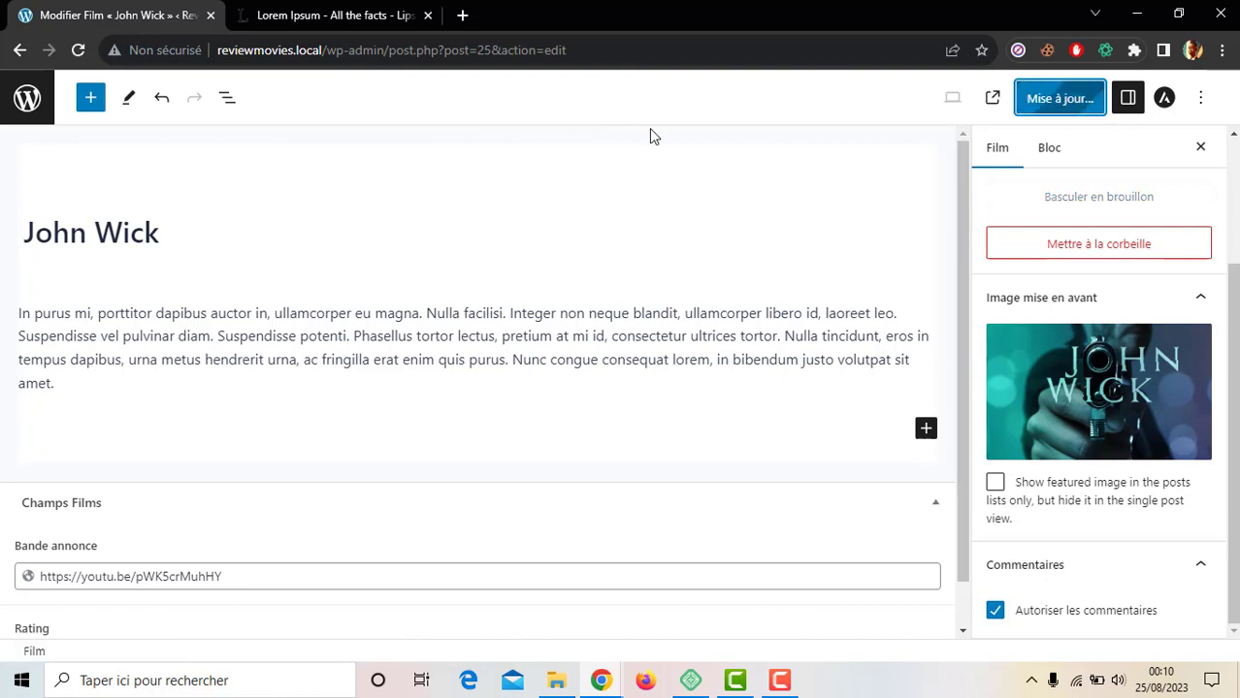
pyautogui.click(27, 98)
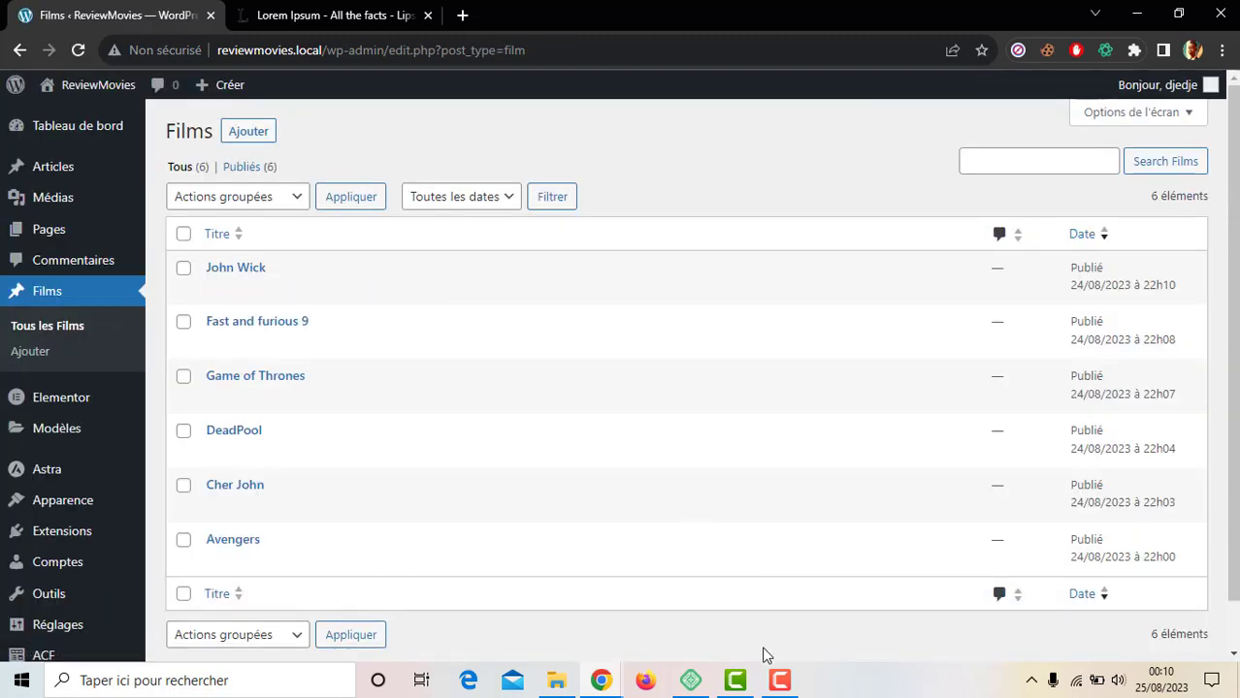
pyautogui.click(779, 680)
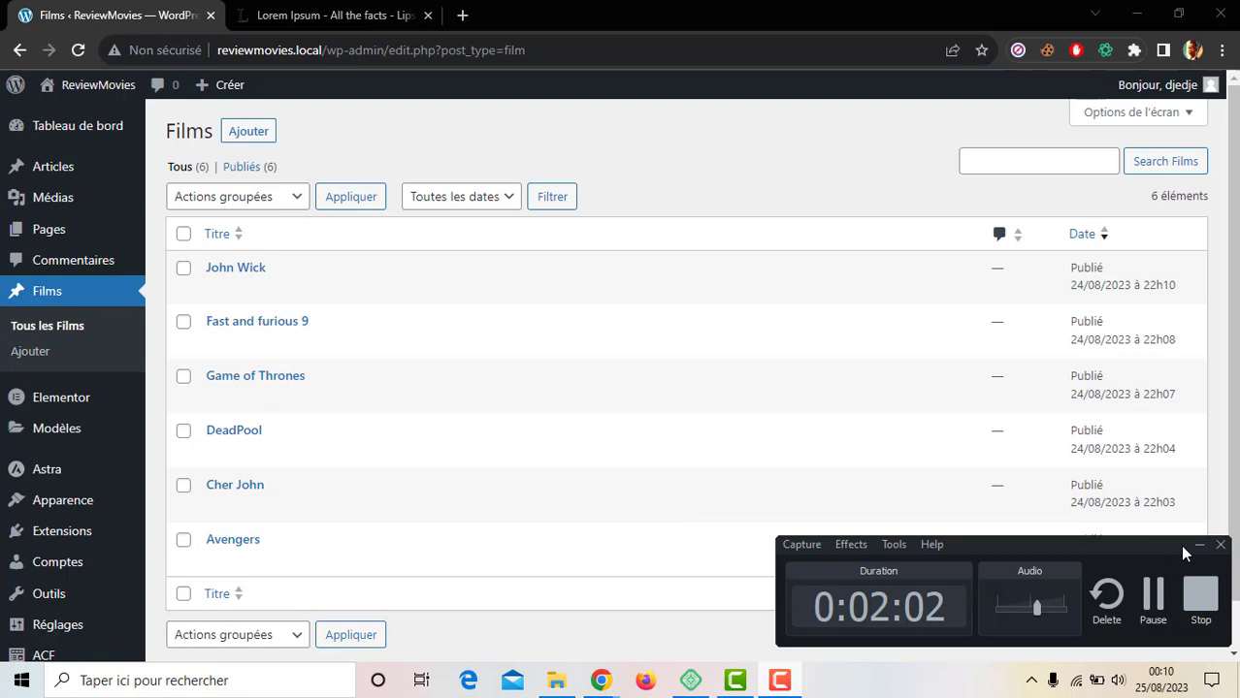
# Step: Go to the Elementor Theme Builder from the Modèles menu
pyautogui.click(1152, 596)
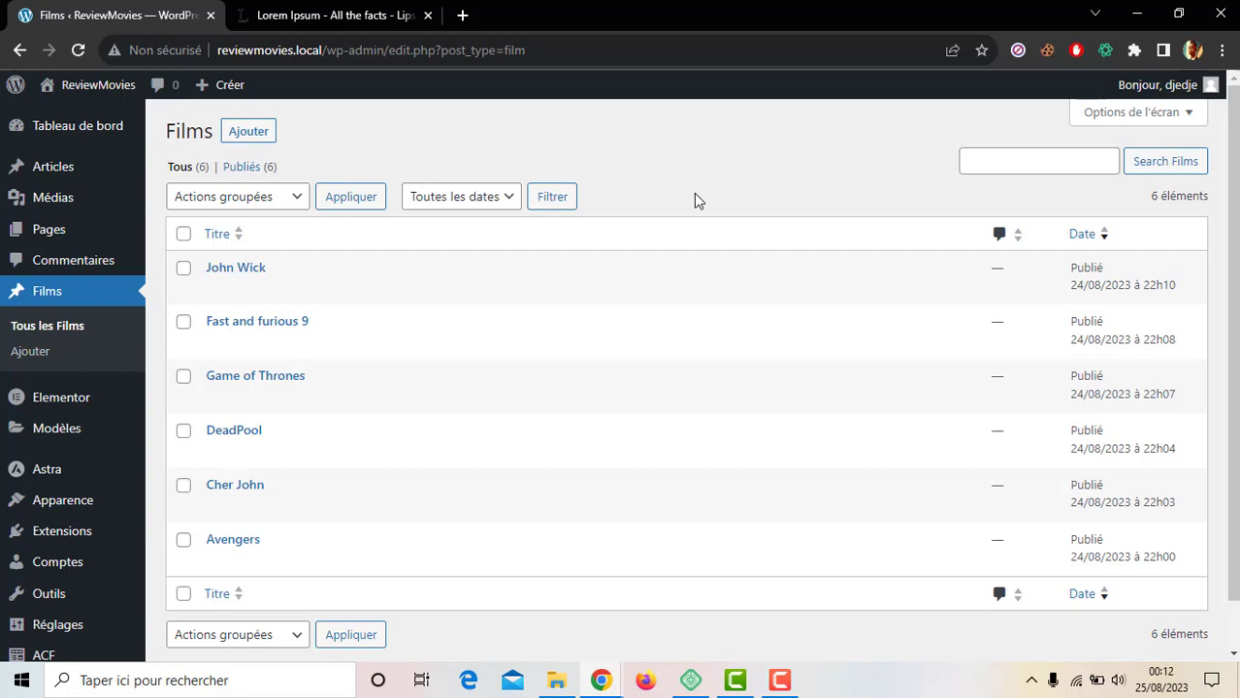
pyautogui.scroll(-1, 694, 196)
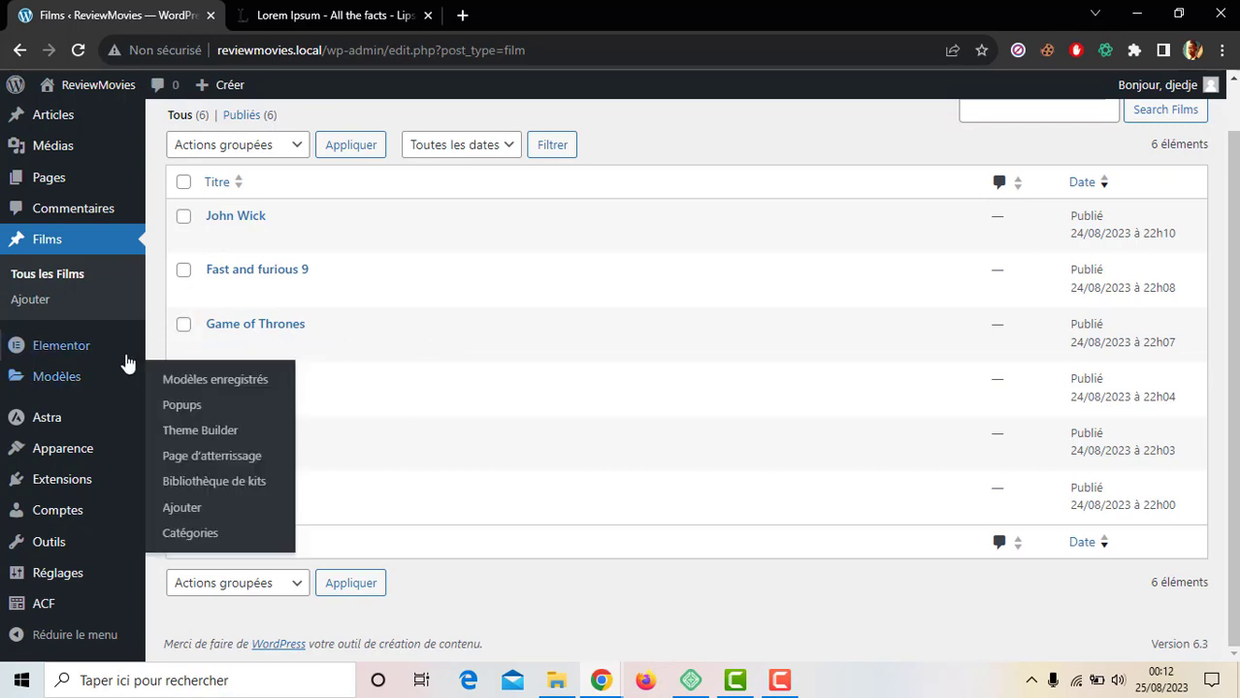
pyautogui.moveTo(104, 380)
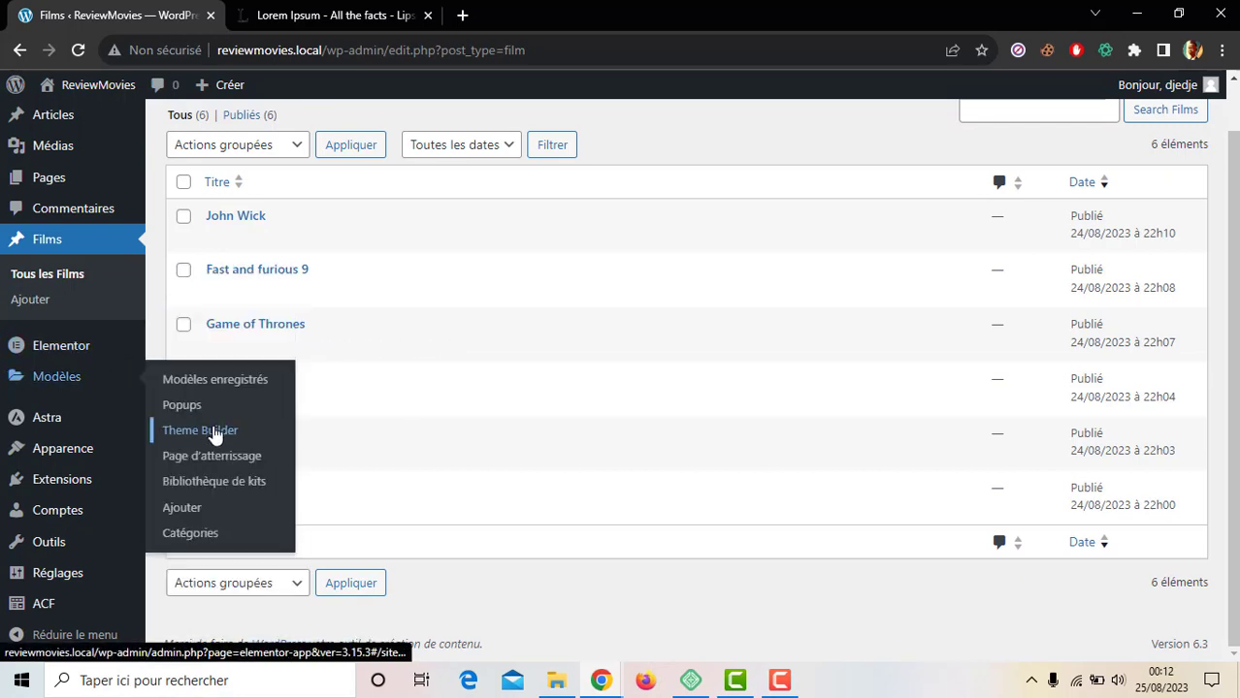
pyautogui.click(215, 432)
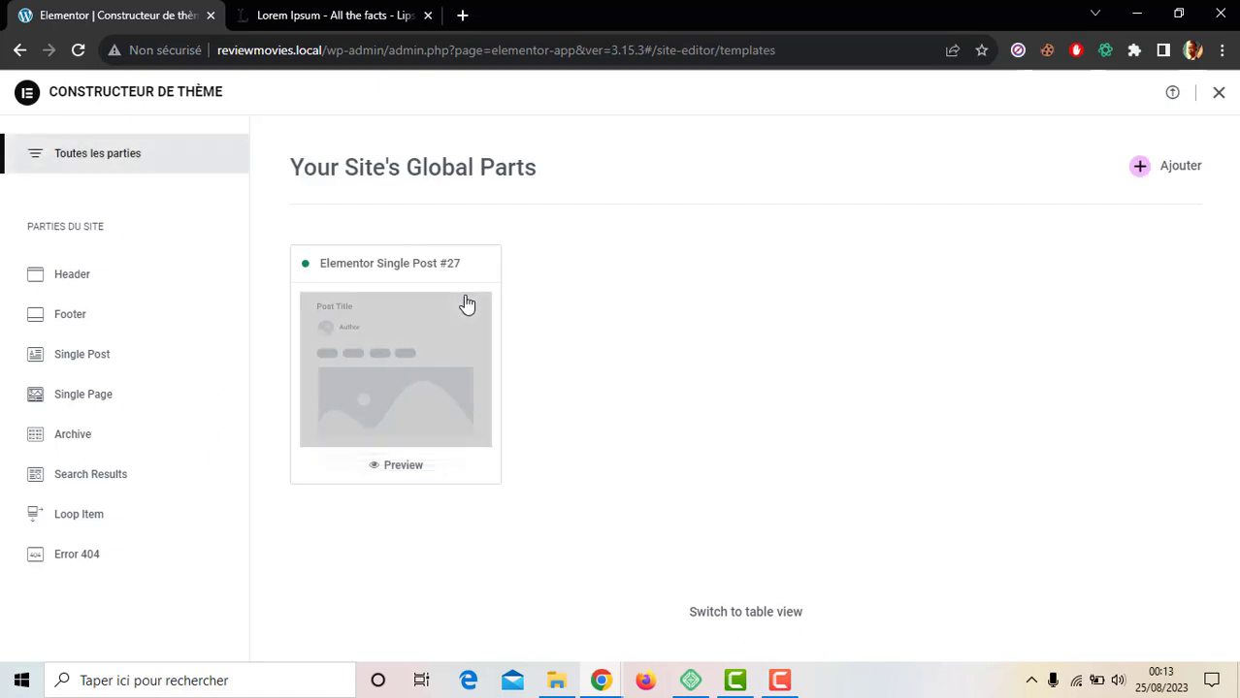
# Step: Edit the Elementor Single Post #27 template in the Elementor editor
pyautogui.click(421, 358)
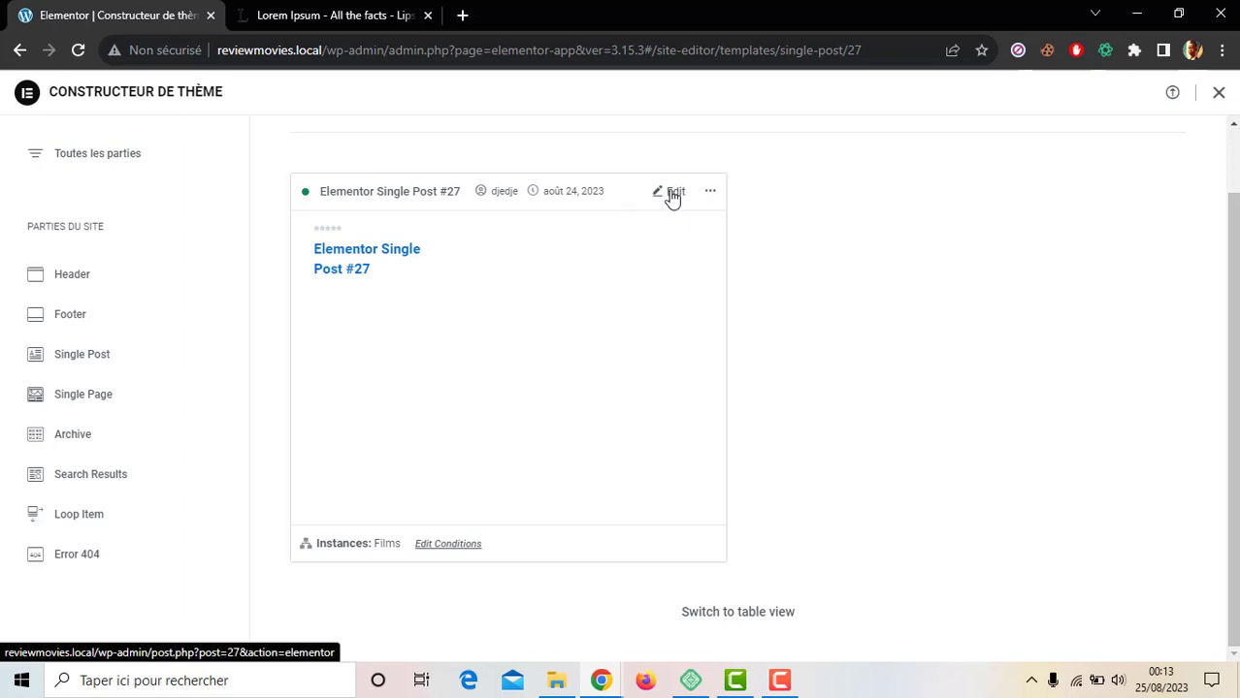
pyautogui.click(671, 197)
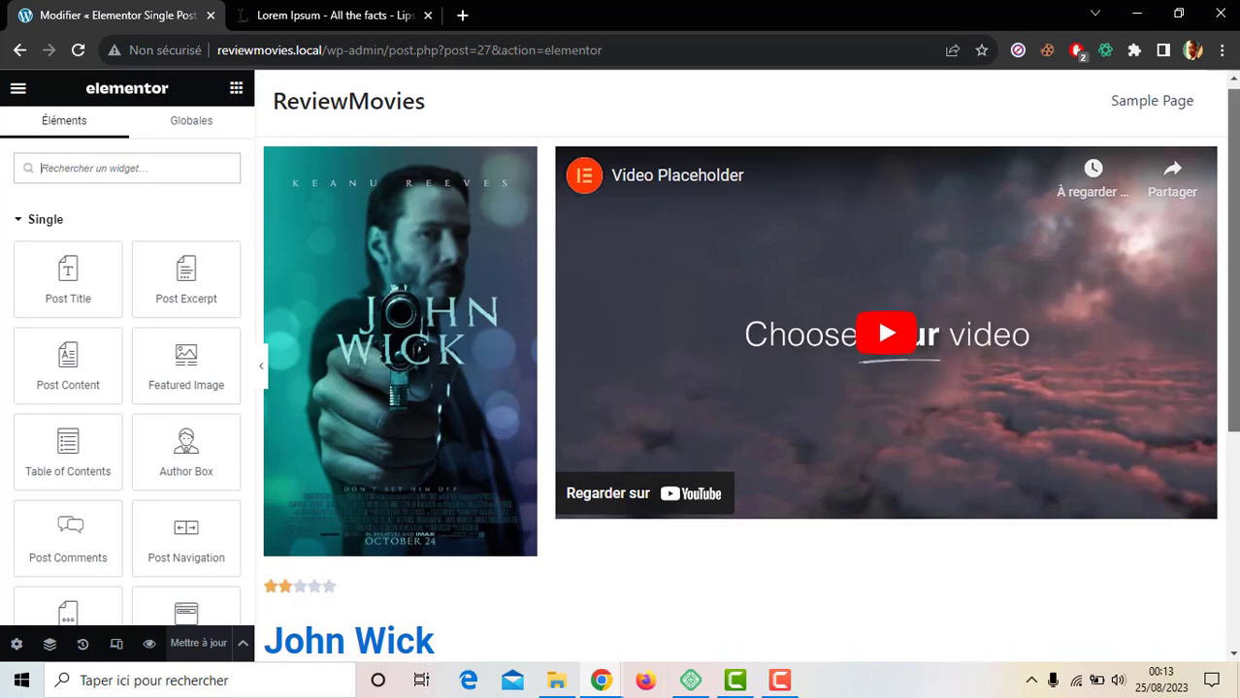
# Step: Add a Post Comments widget below the film title and review its skin and source options
pyautogui.scroll(-4, 750, 367)
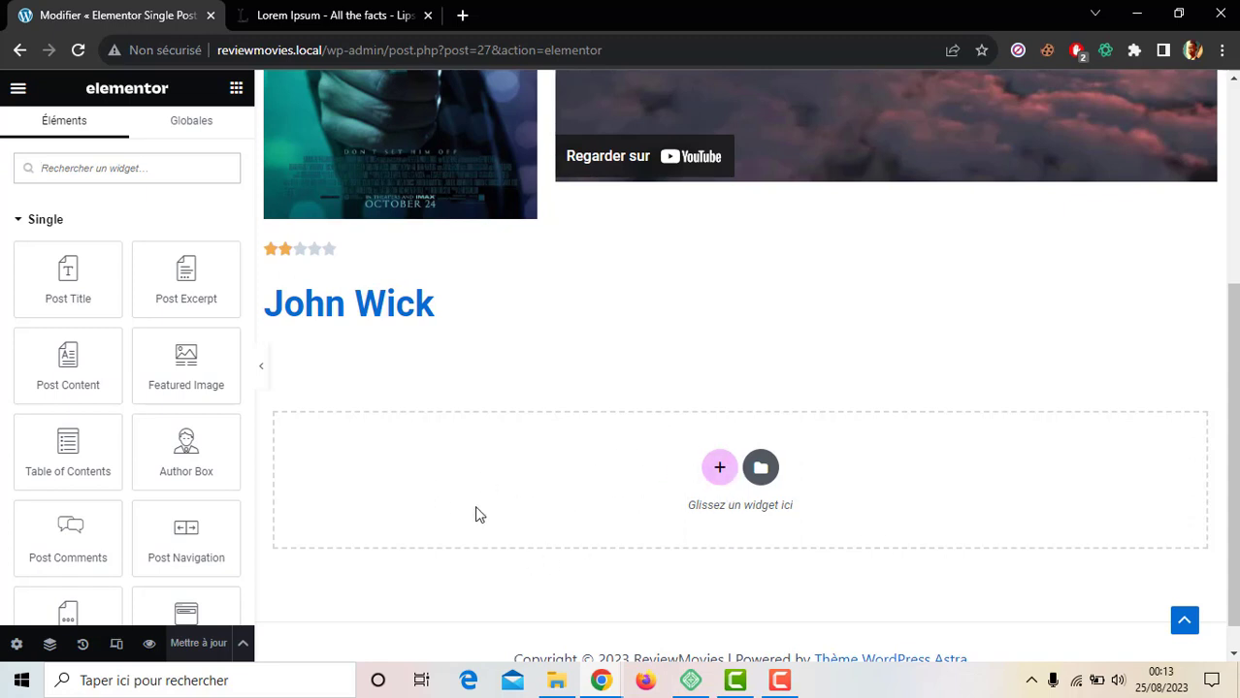
pyautogui.scroll(-2, 3, 493)
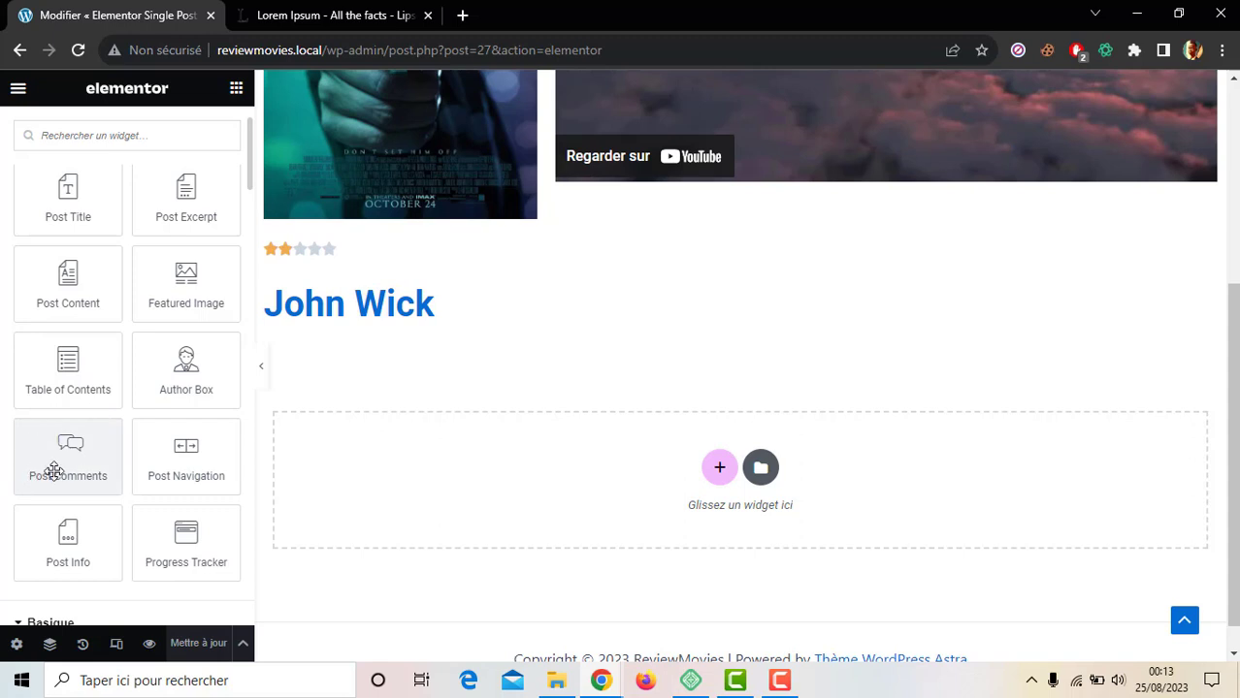
pyautogui.moveTo(67, 463); pyautogui.dragTo(458, 493)
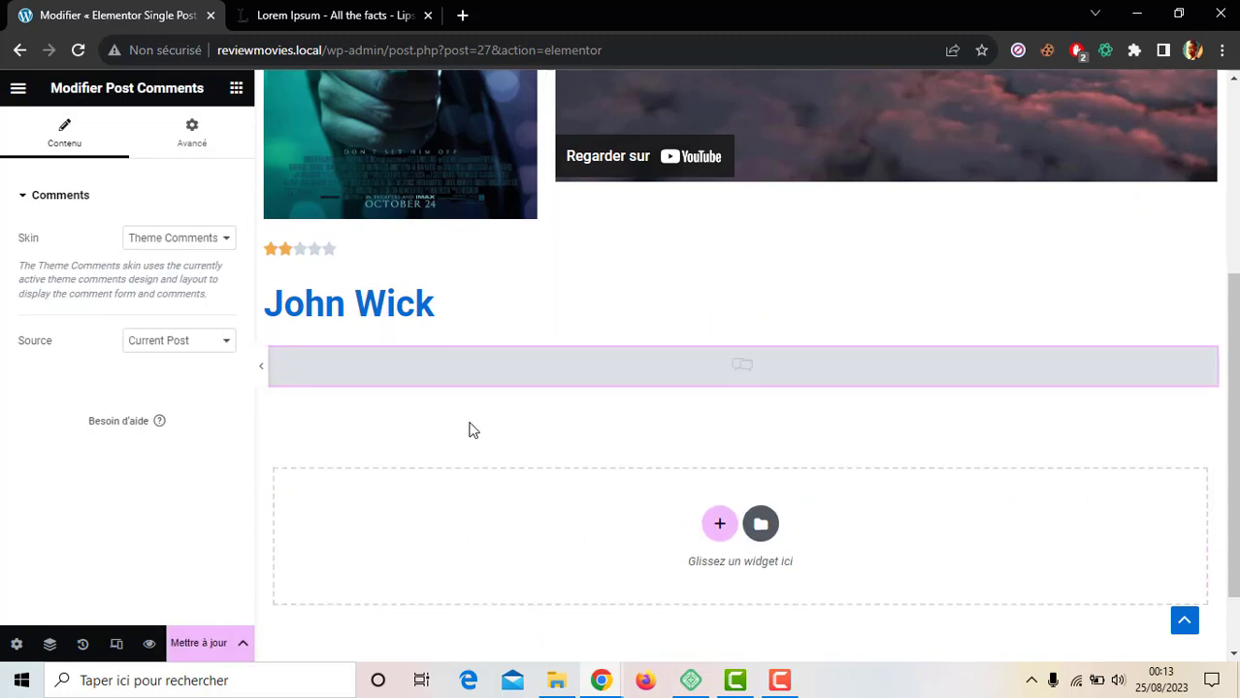
pyautogui.click(145, 240)
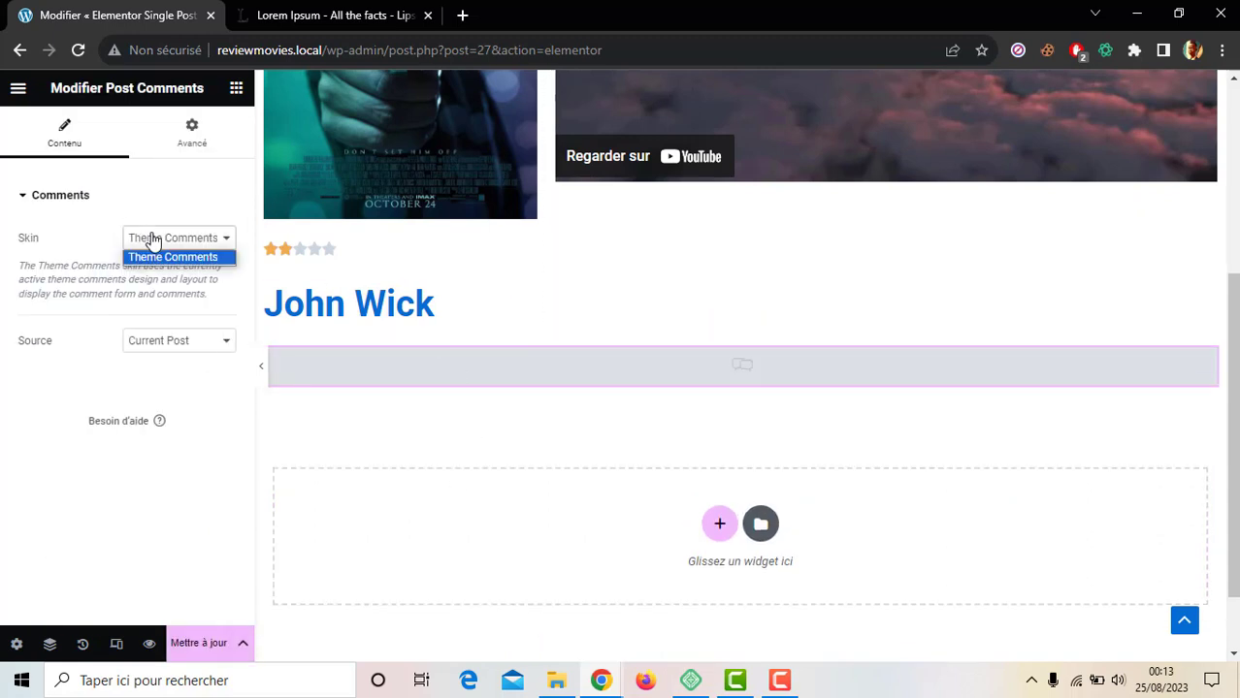
pyautogui.click(177, 341)
pyautogui.click(85, 345)
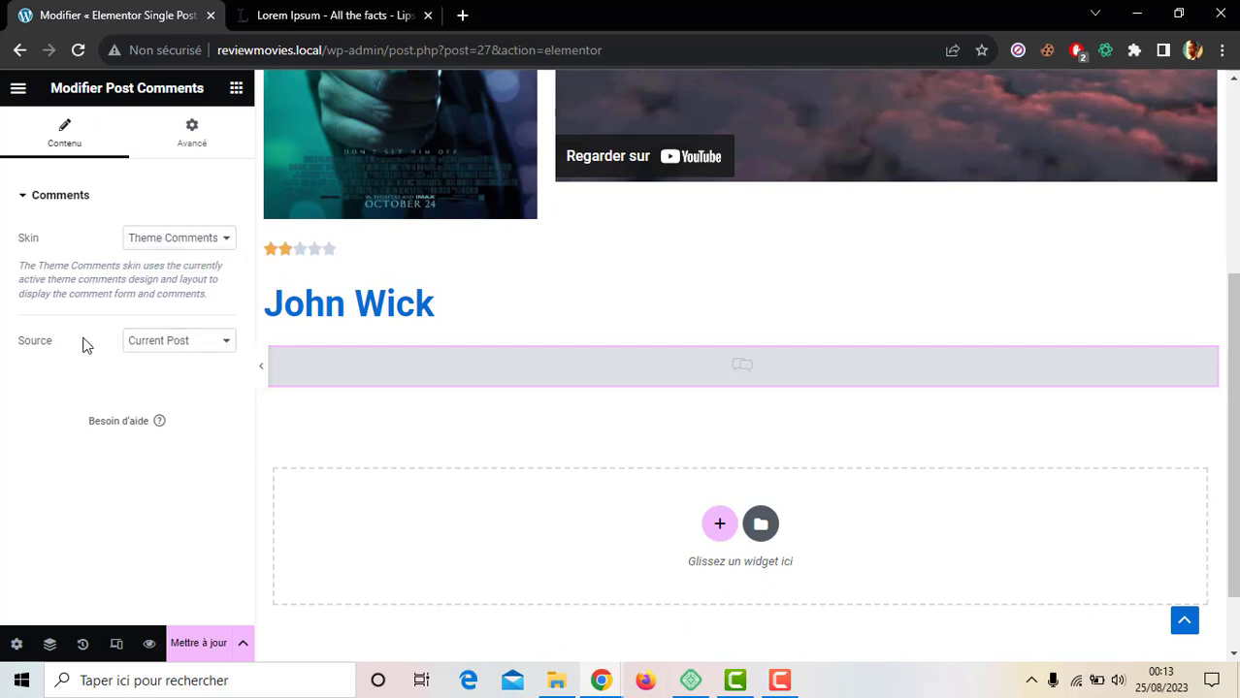
# Step: Try the Custom comments source, revert to Current Post, and save the template
pyautogui.click(170, 347)
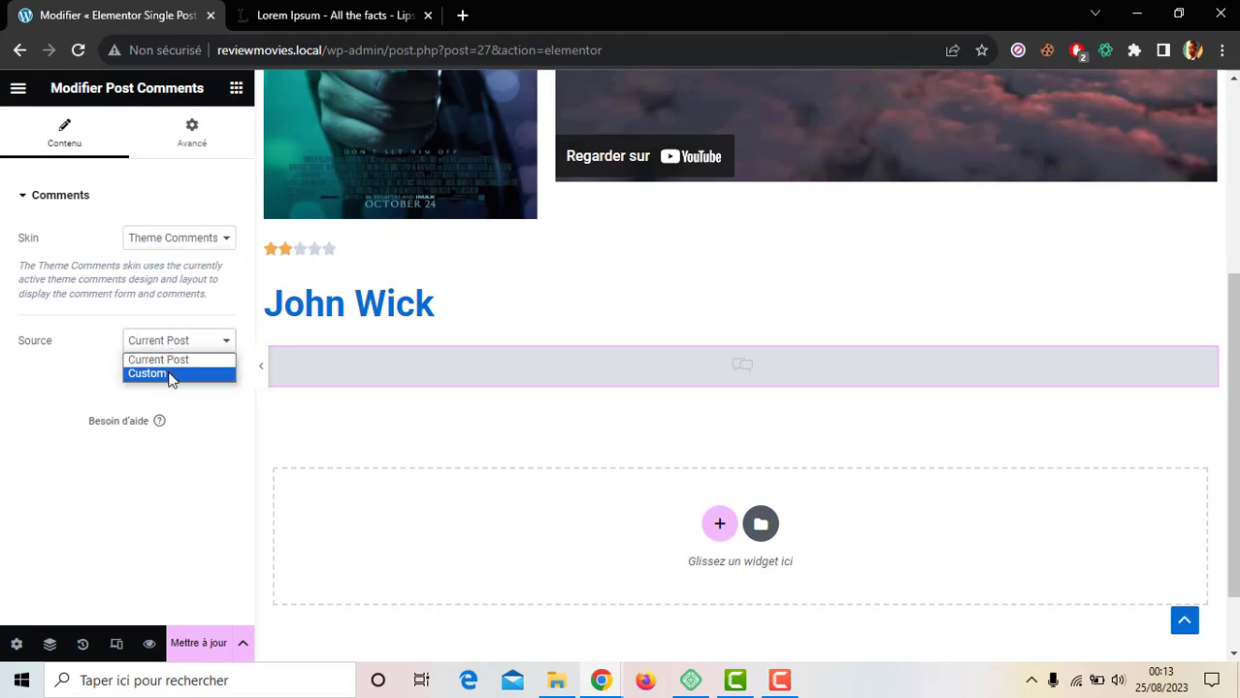
pyautogui.click(170, 375)
pyautogui.click(97, 405)
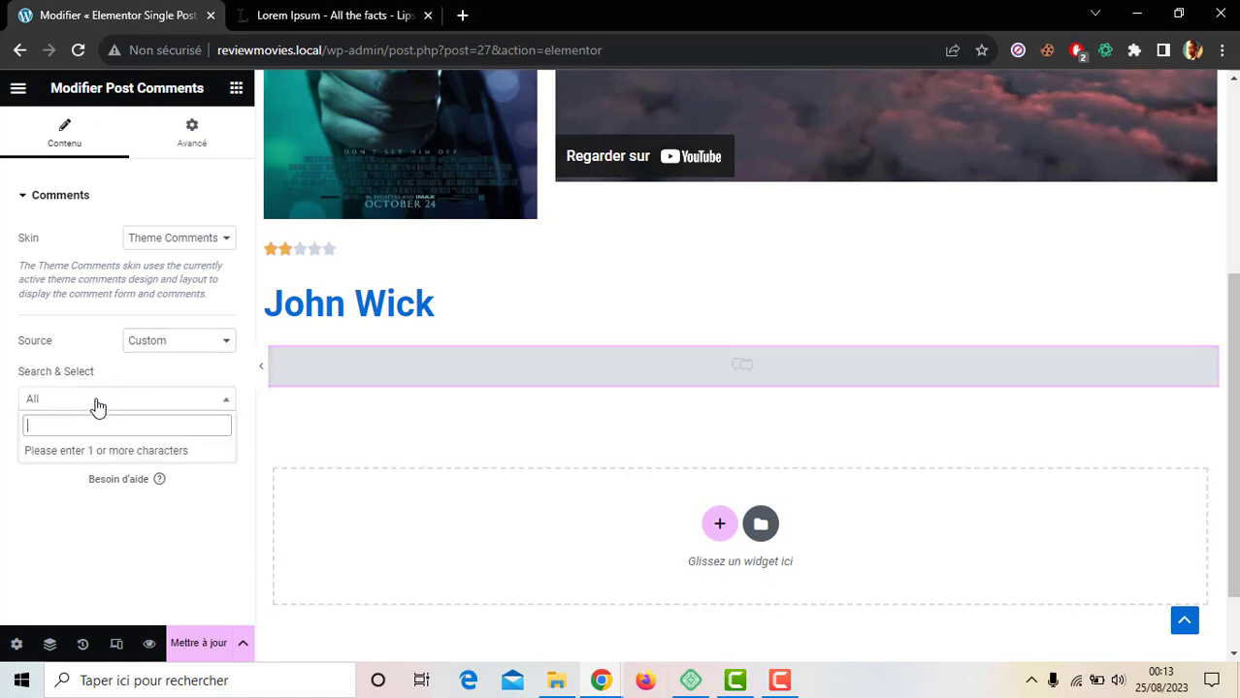
pyautogui.click(97, 405)
pyautogui.click(181, 343)
pyautogui.click(182, 348)
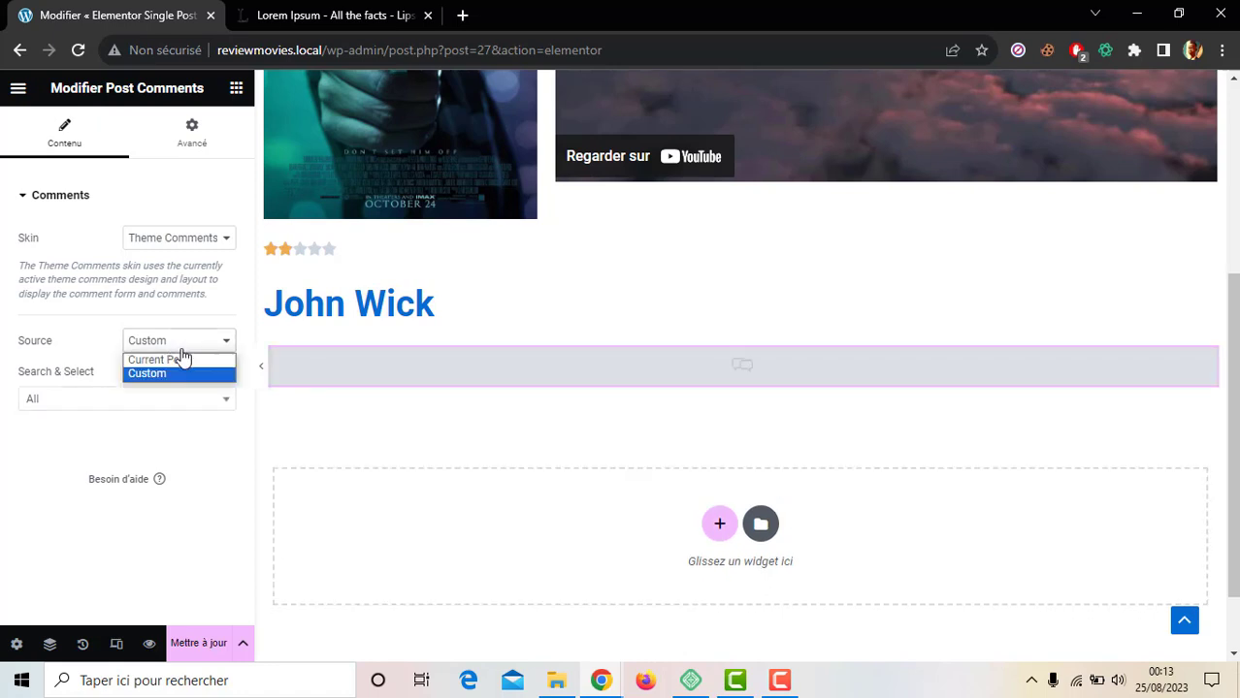
pyautogui.click(182, 359)
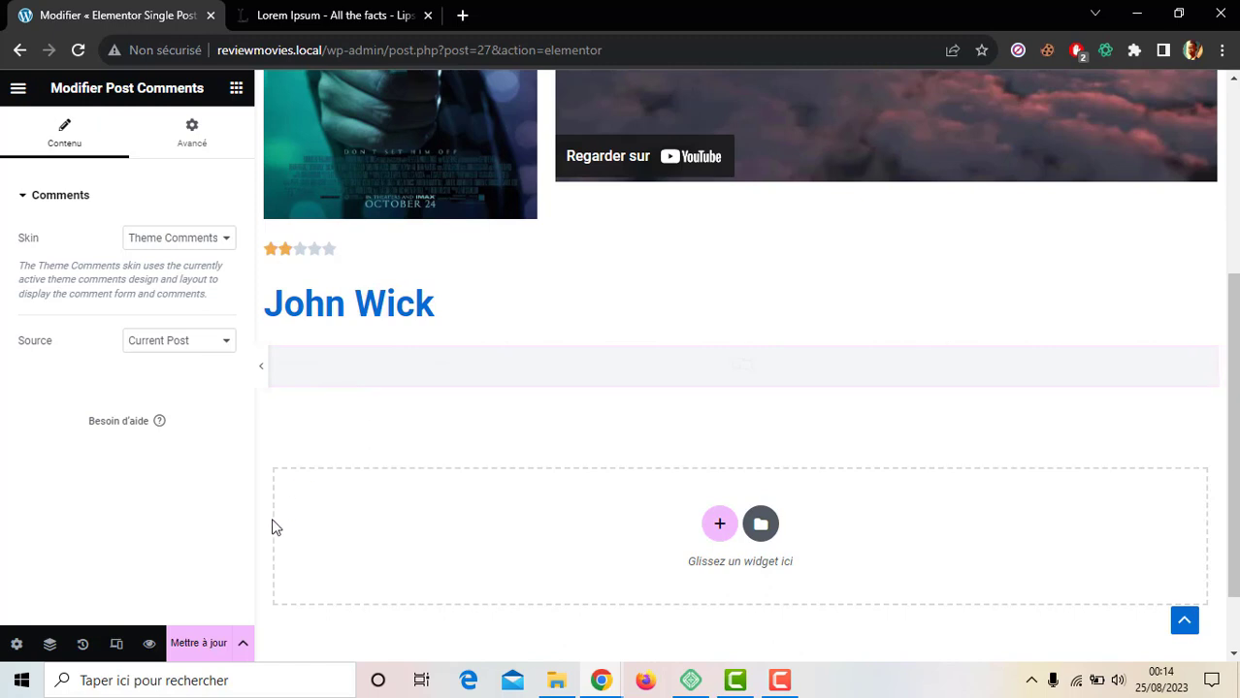
pyautogui.click(206, 648)
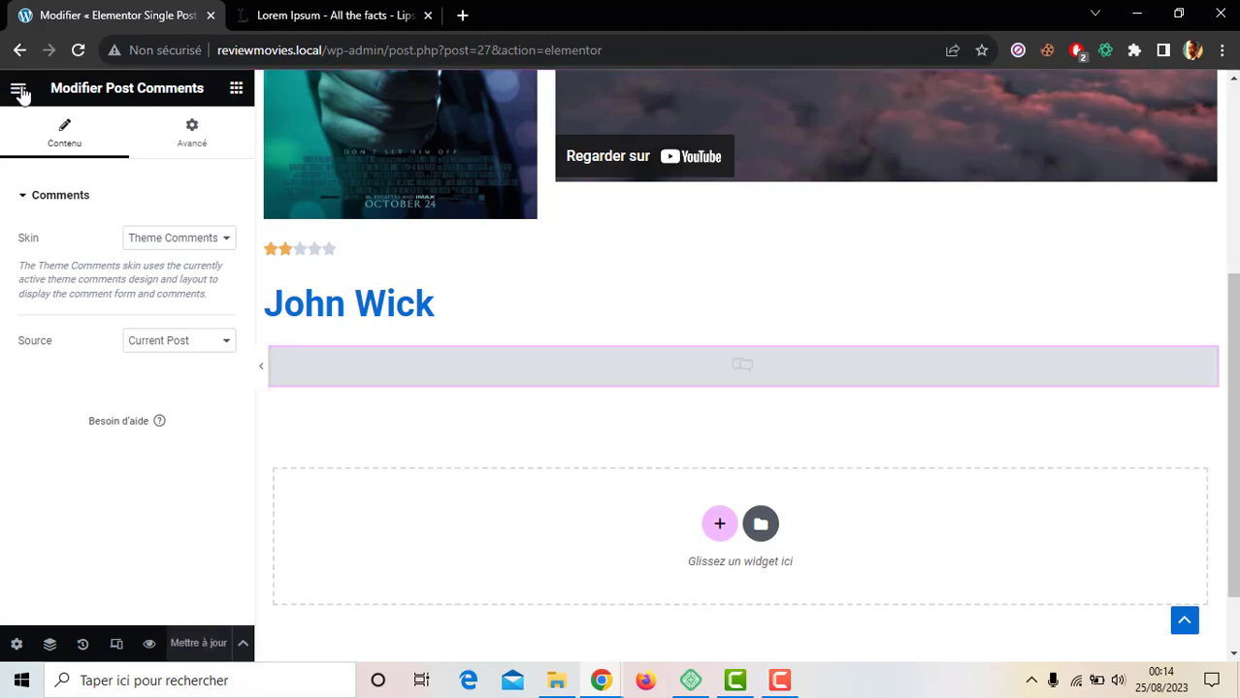
# Step: Exit the Elementor editor back to the WordPress Films list
pyautogui.click(20, 88)
pyautogui.click(79, 404)
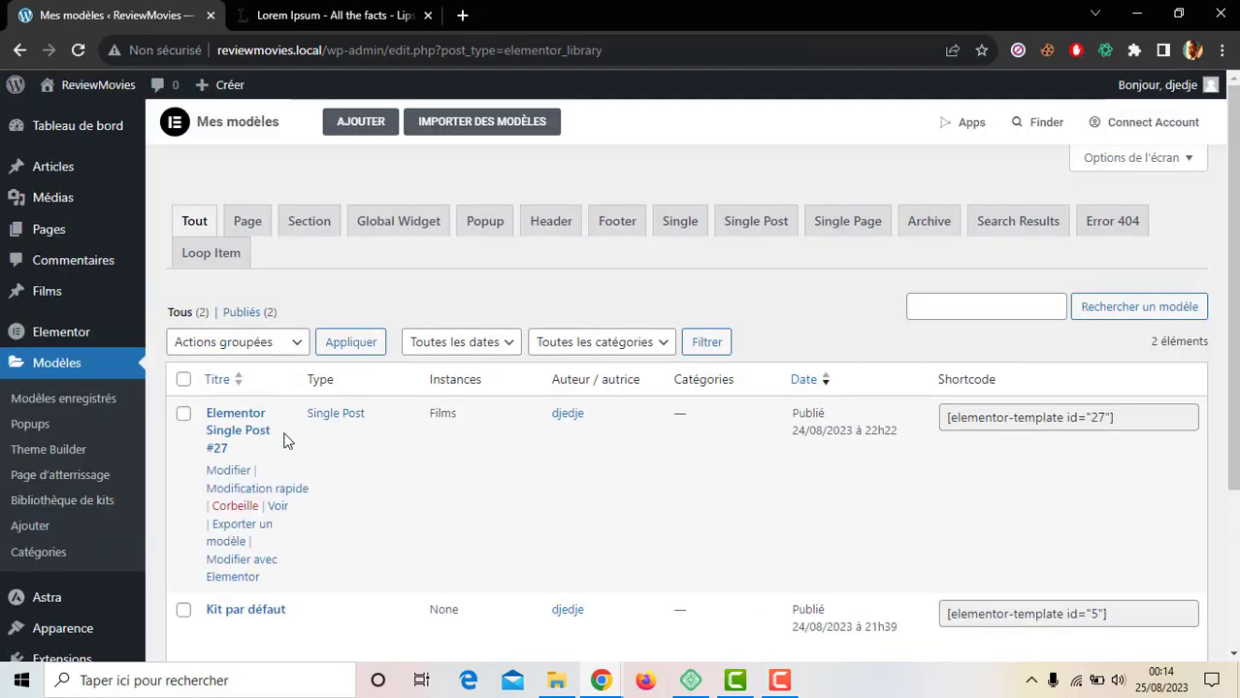
pyautogui.click(74, 300)
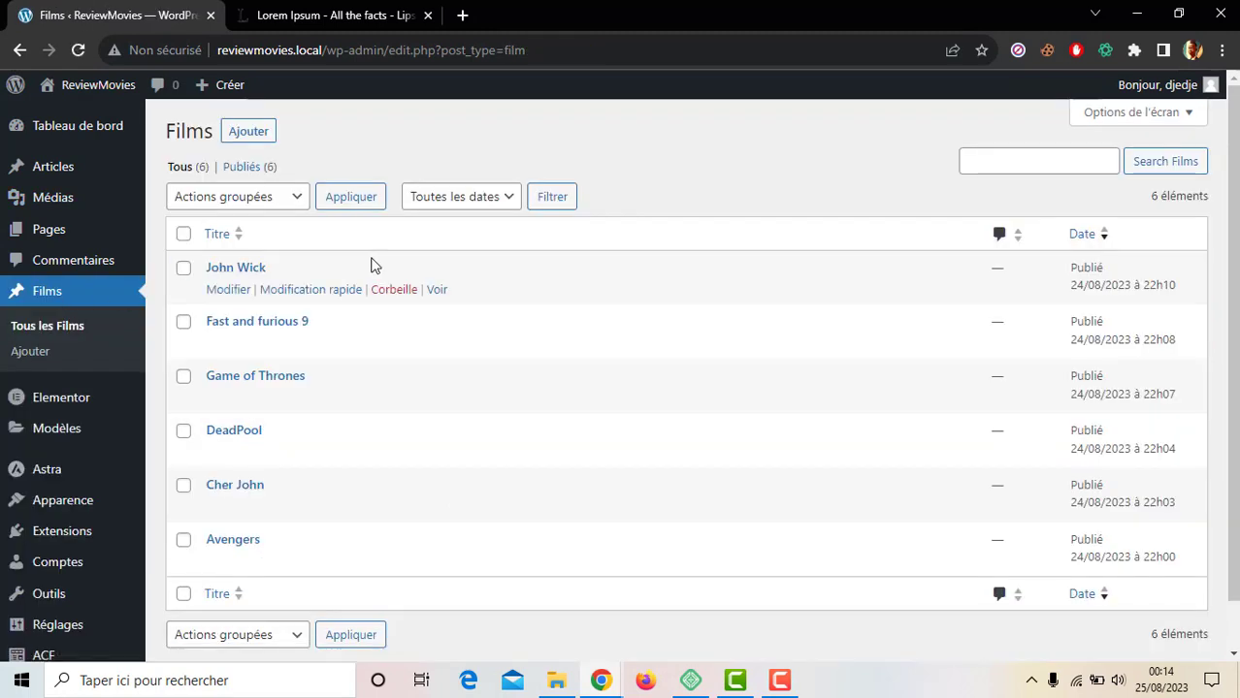
# Step: Preview the John Wick page in a new tab, then close it
pyautogui.middleClick(435, 291)
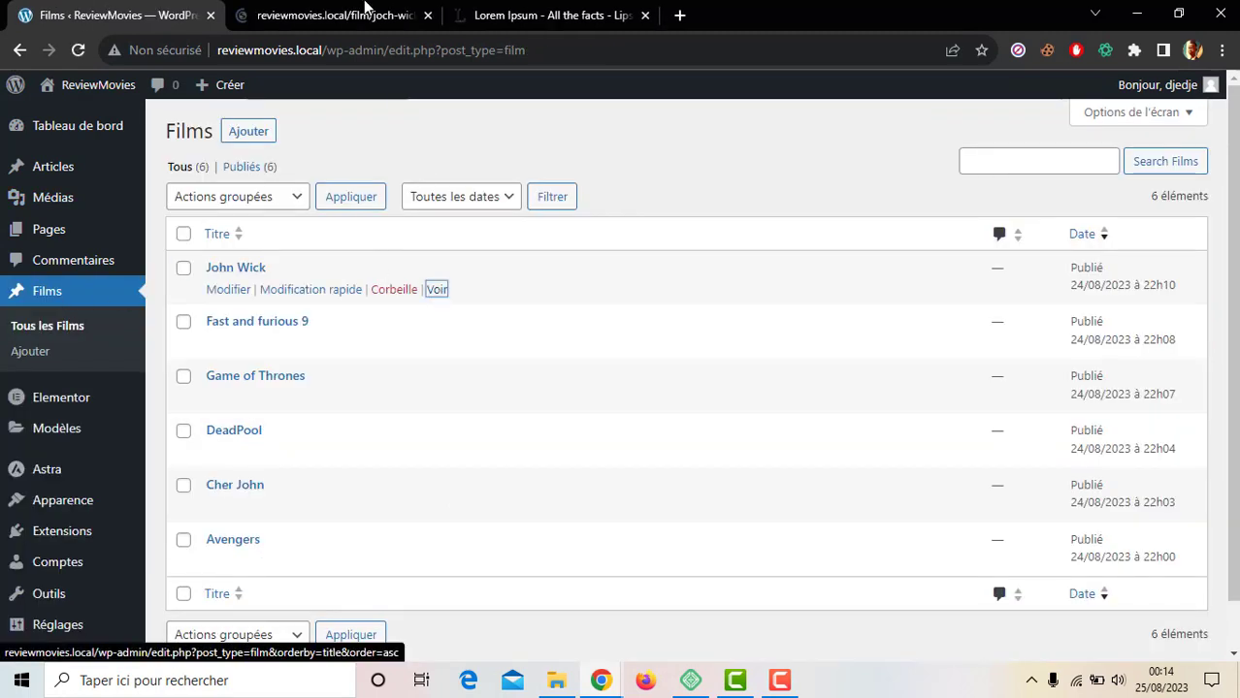
pyautogui.click(361, 11)
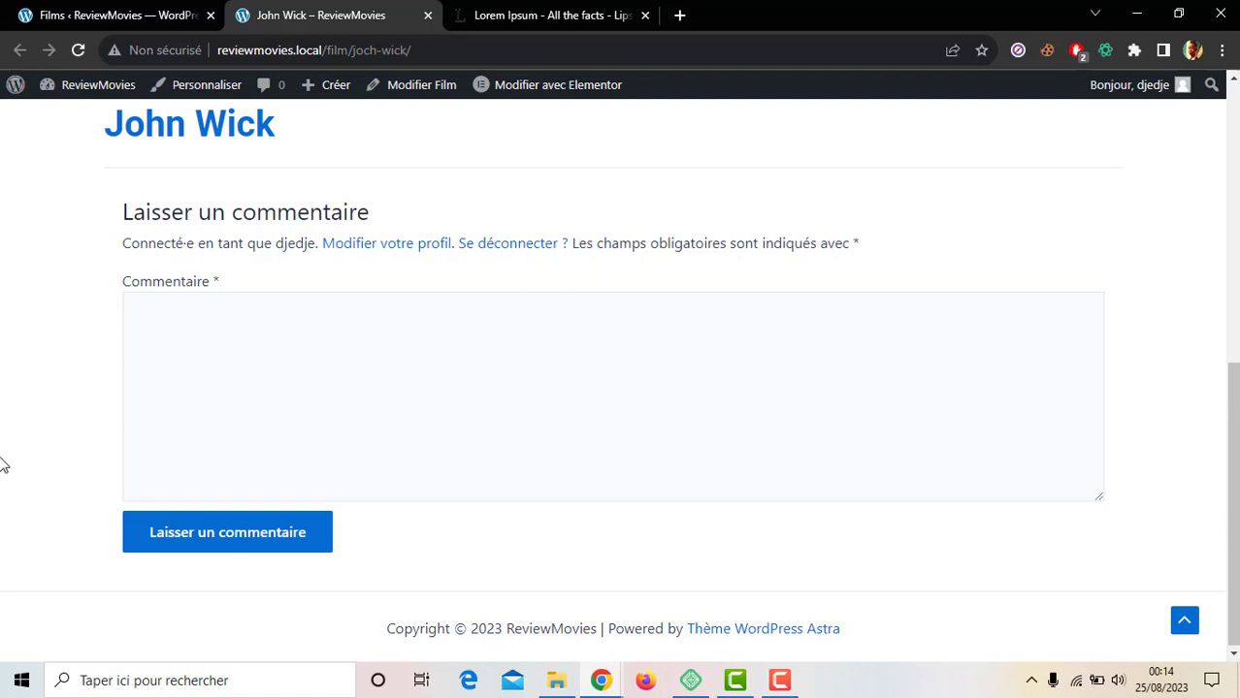
pyautogui.scroll(1, 3, 467)
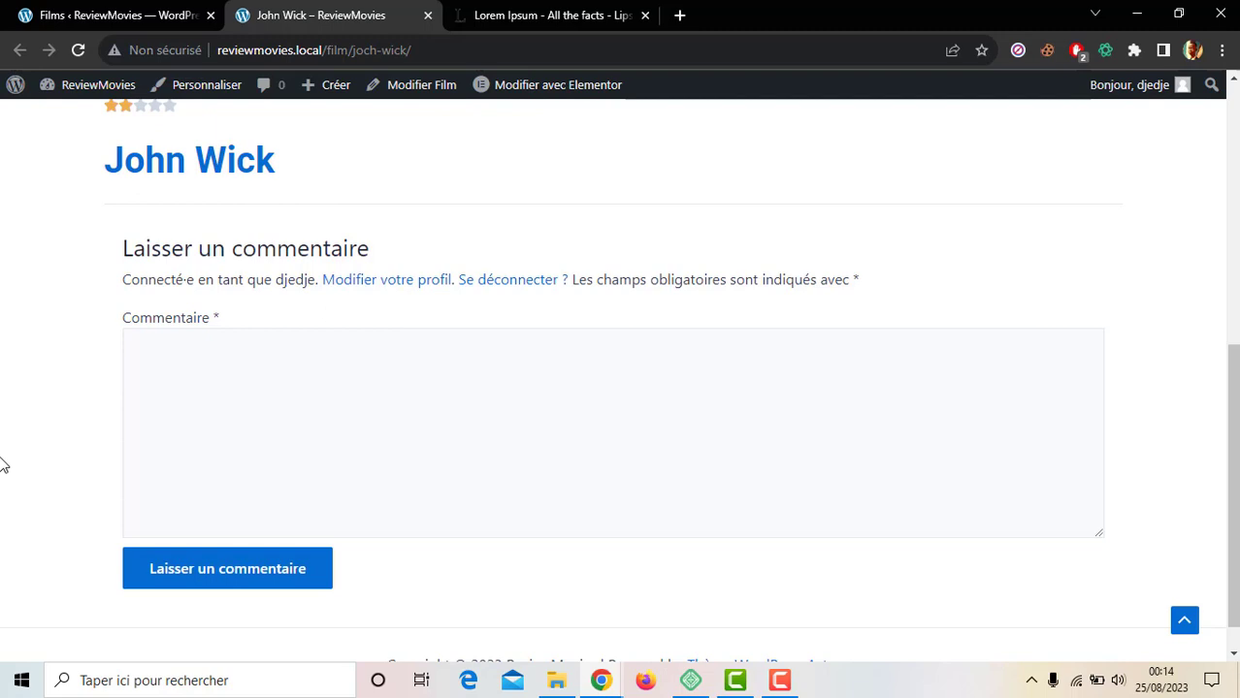
pyautogui.hotkey('ctrl', 'w')
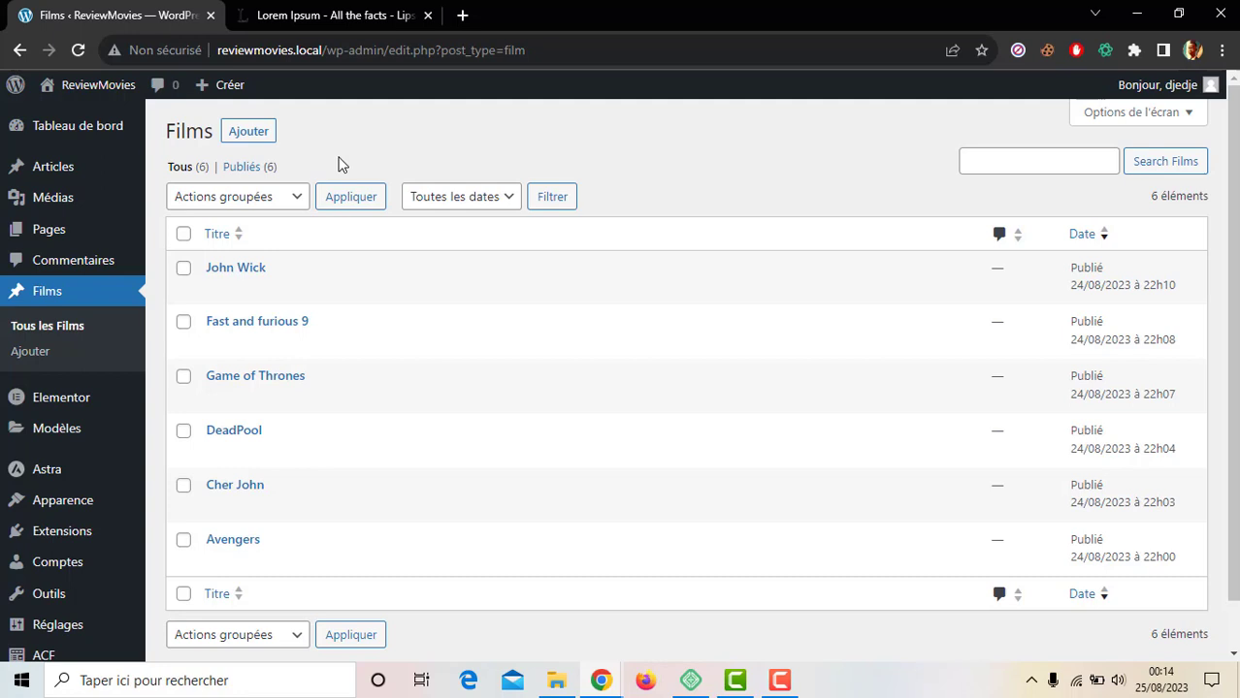
# Step: Start a new ACF taxonomy labelled Genres (plural) and Genre (singular), key genre
pyautogui.scroll(-2, 339, 165)
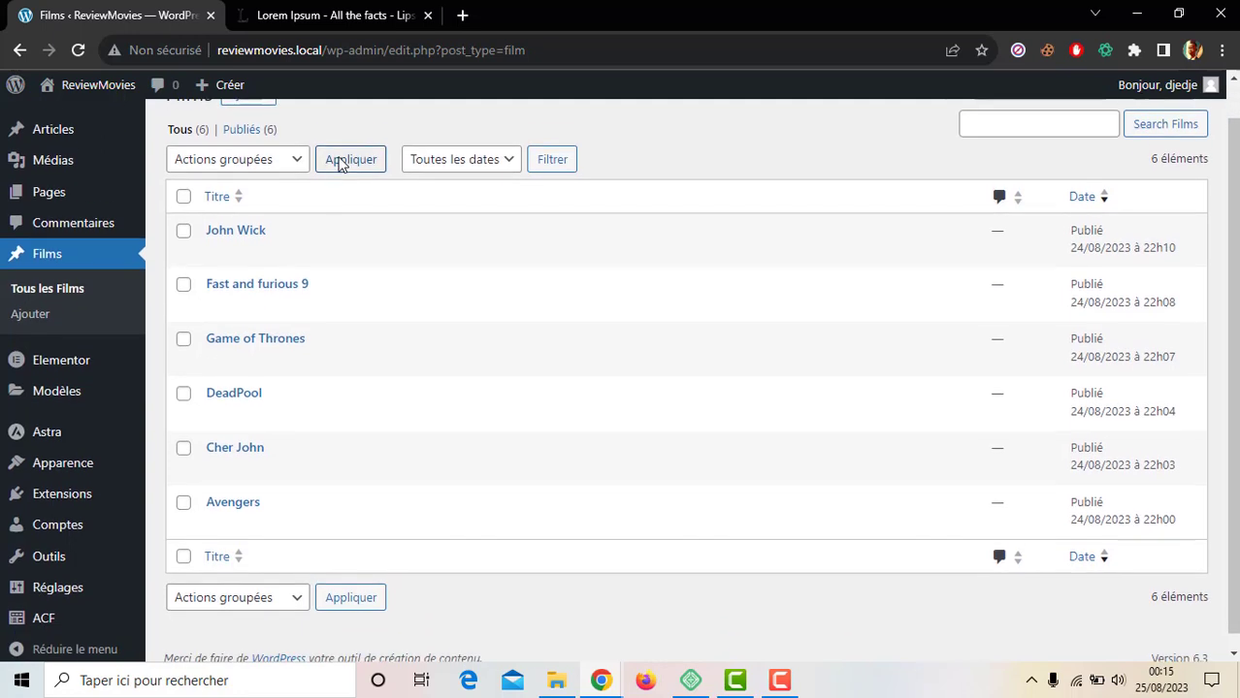
pyautogui.moveTo(74, 607)
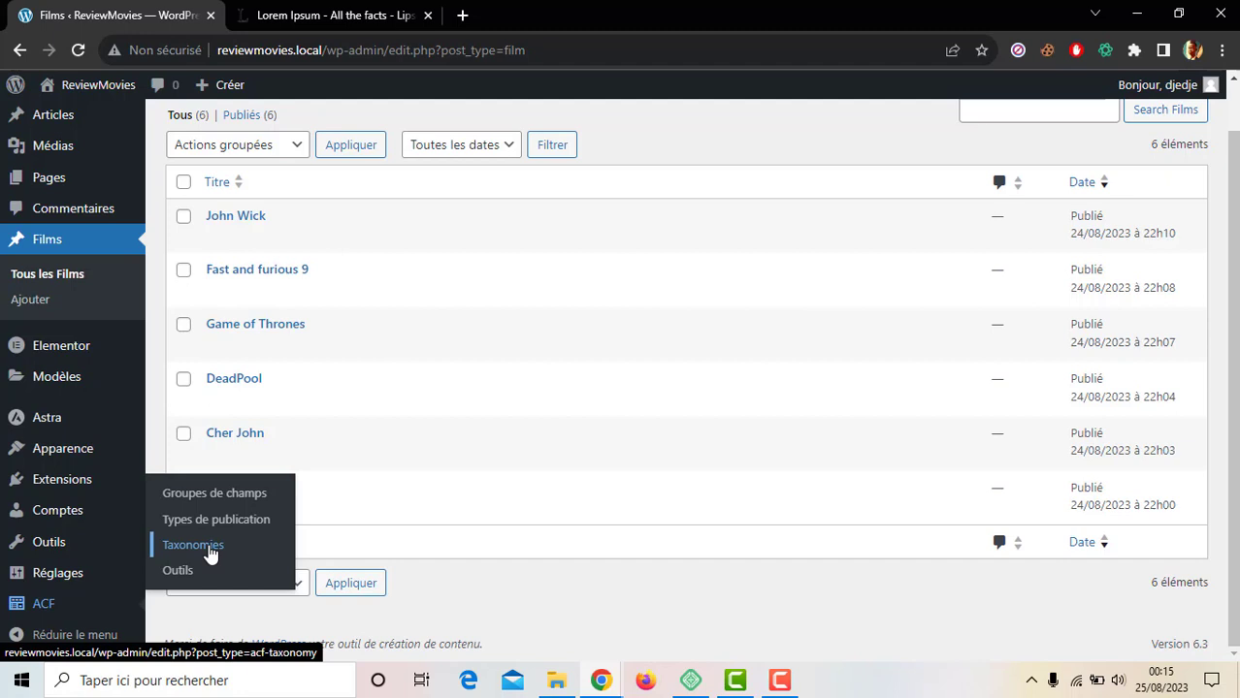
pyautogui.click(210, 554)
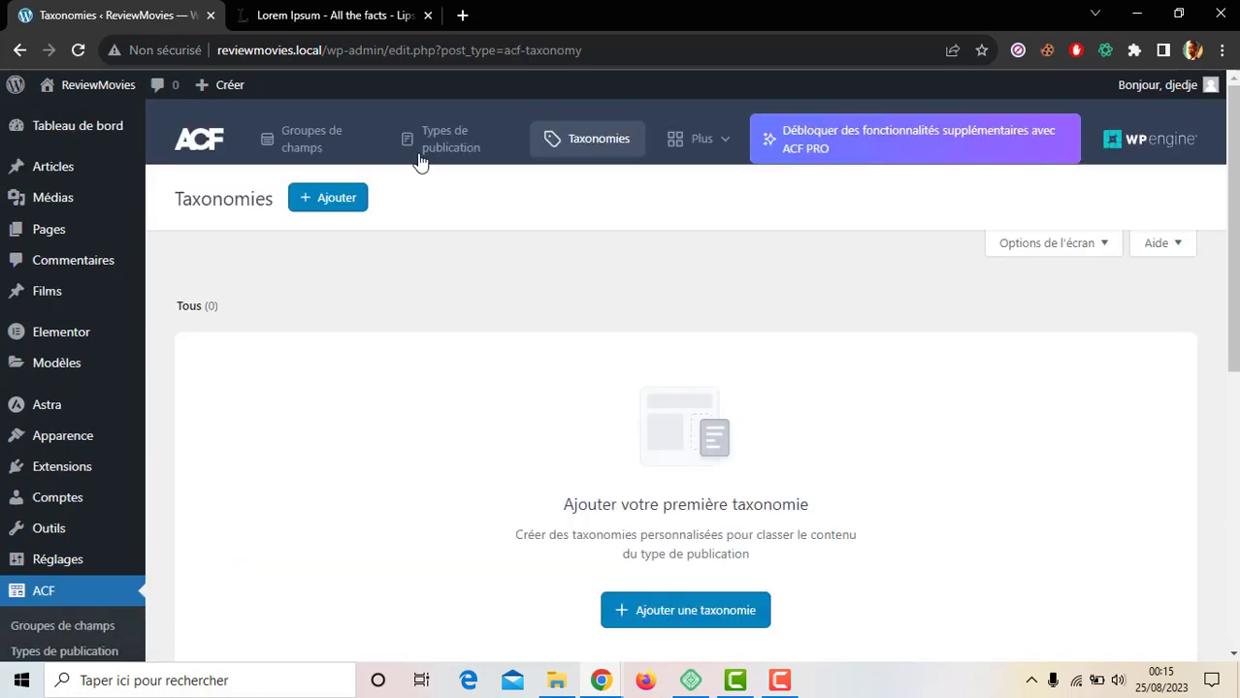
pyautogui.click(322, 212)
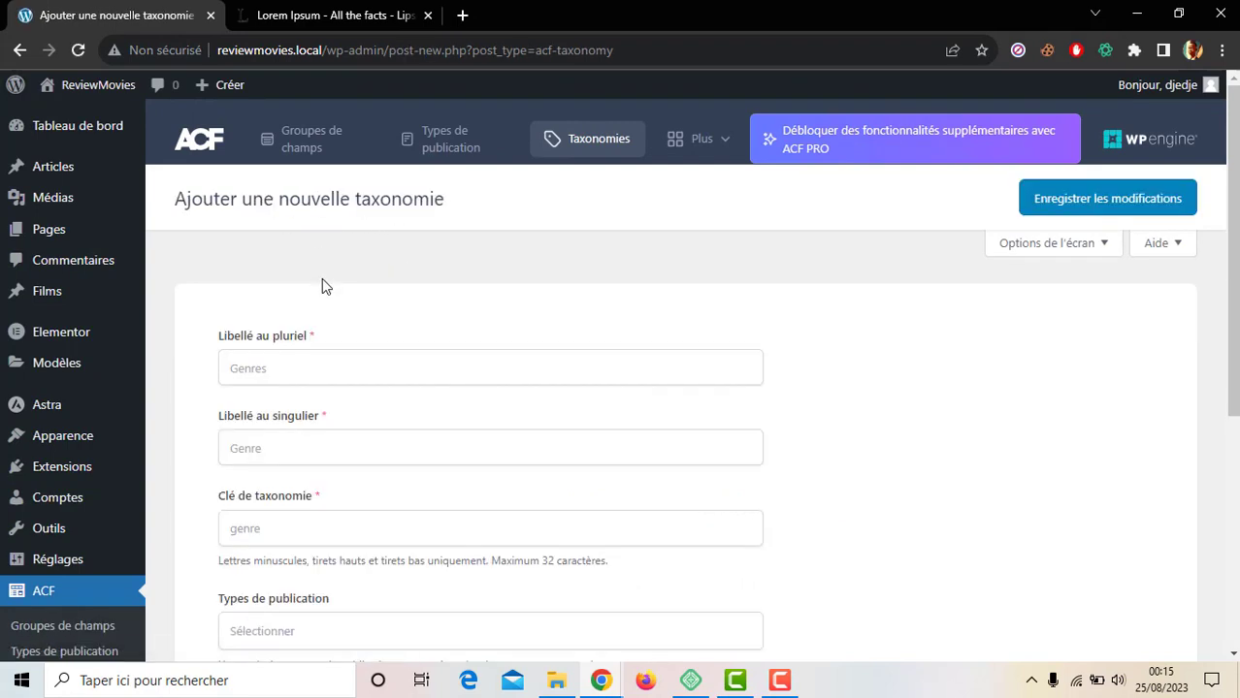
pyautogui.moveTo(74, 305)
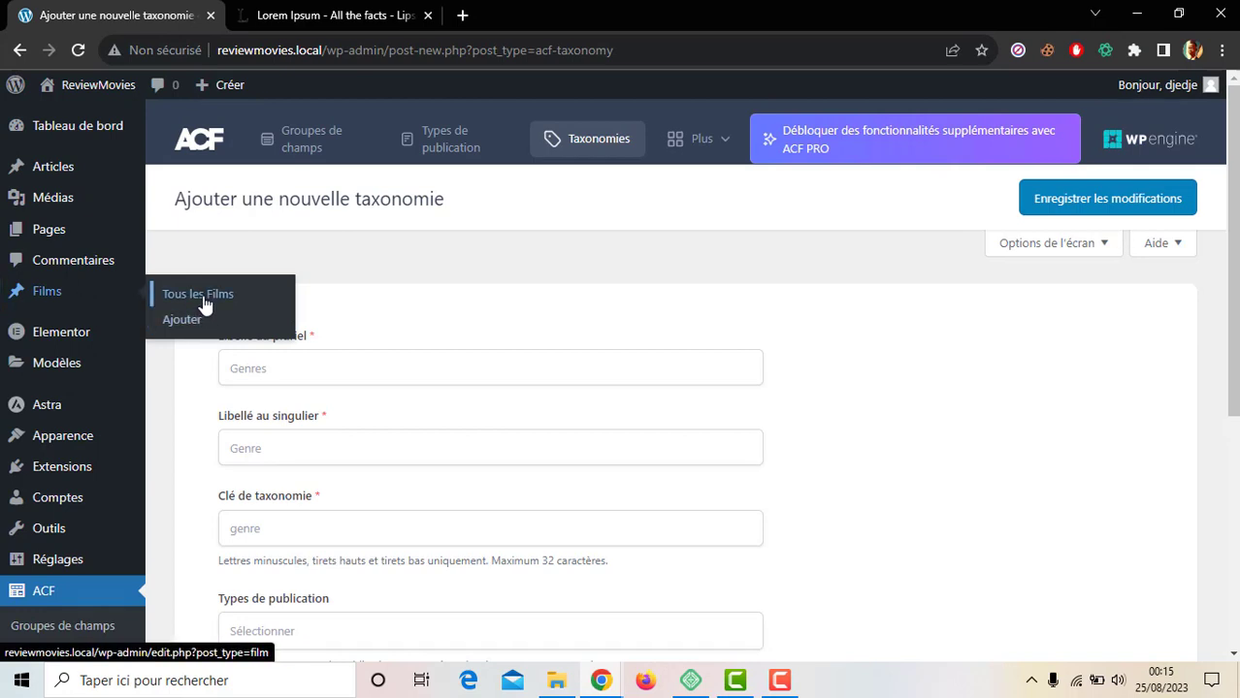
pyautogui.click(362, 377)
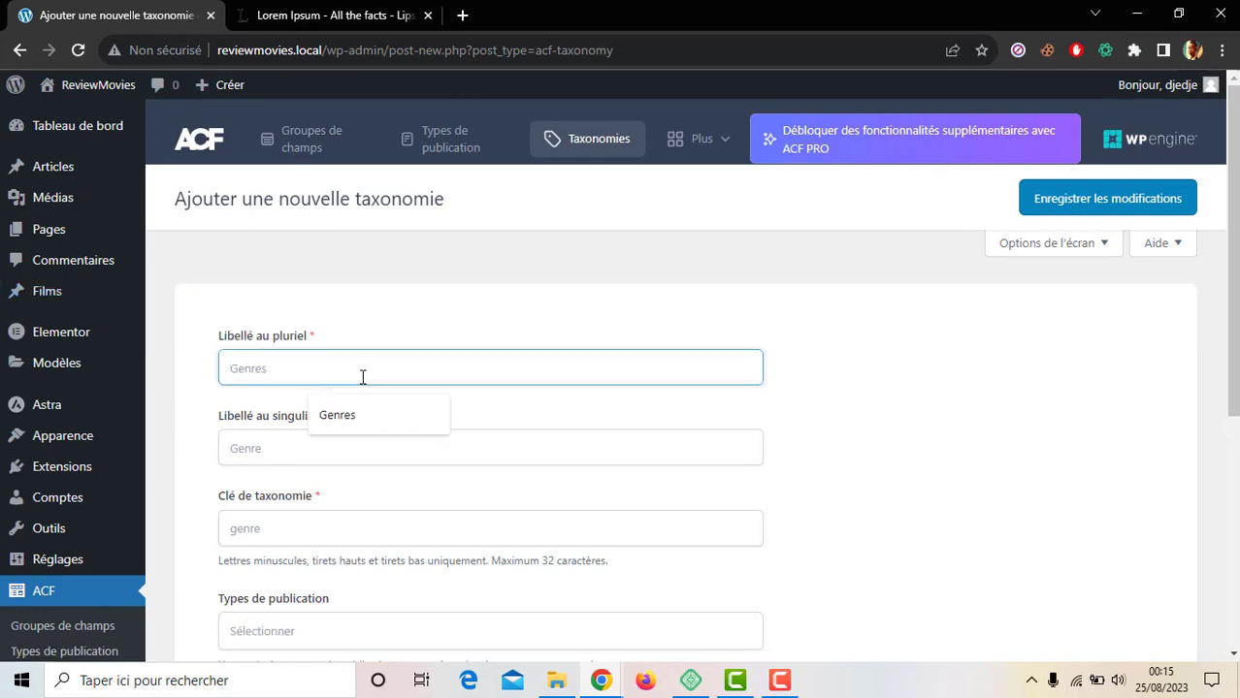
pyautogui.write('Genres')
pyautogui.press('Tab')
pyautogui.write('Genre')
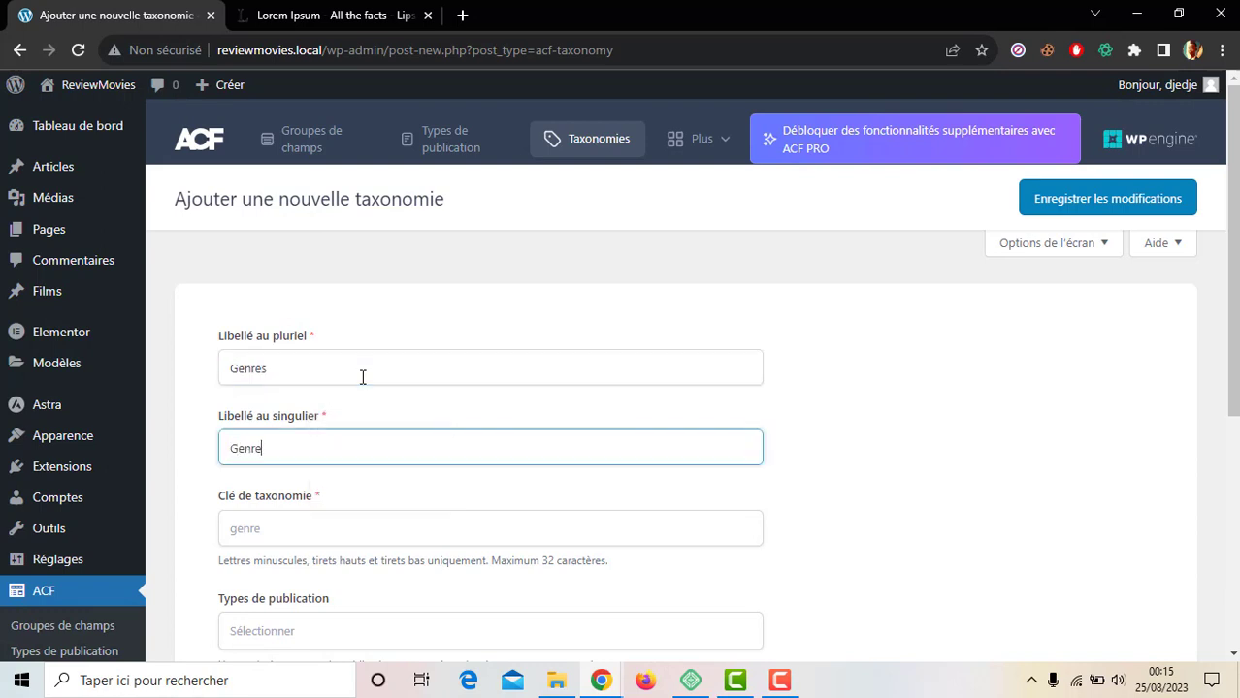
pyautogui.press('Tab')
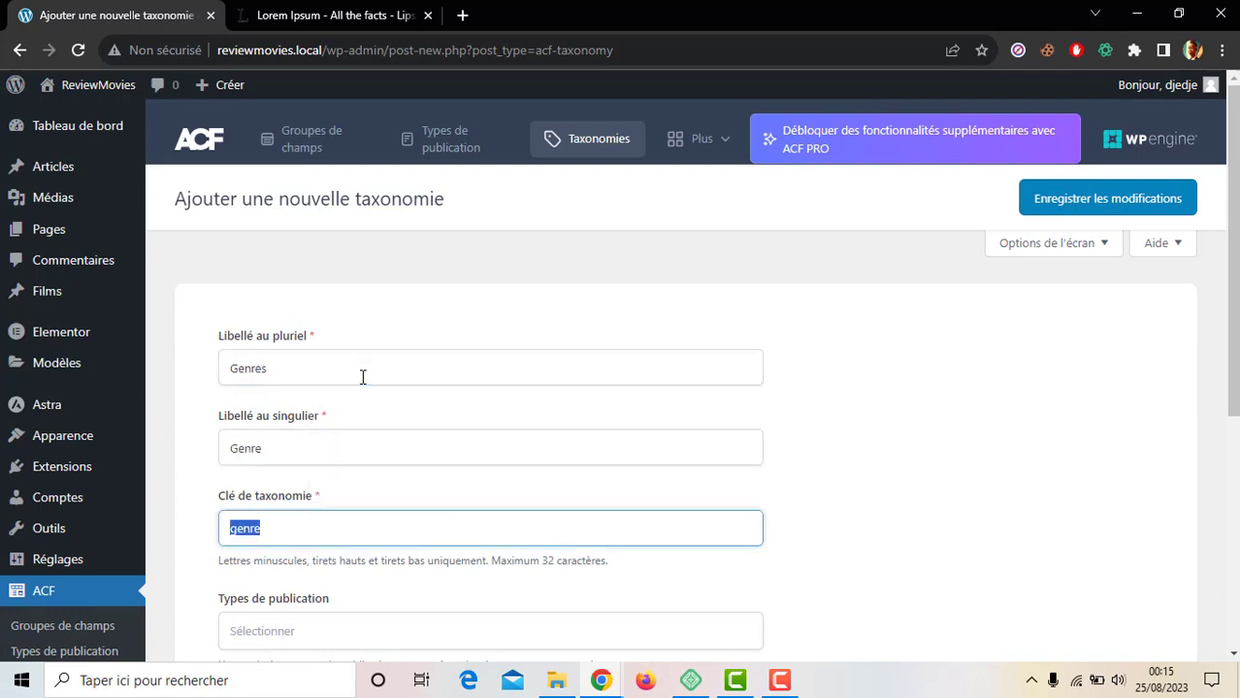
pyautogui.click(850, 487)
# Step: Attach the Genres taxonomy to the Film post type and save it
pyautogui.scroll(-1, 851, 487)
pyautogui.scroll(-2, 849, 487)
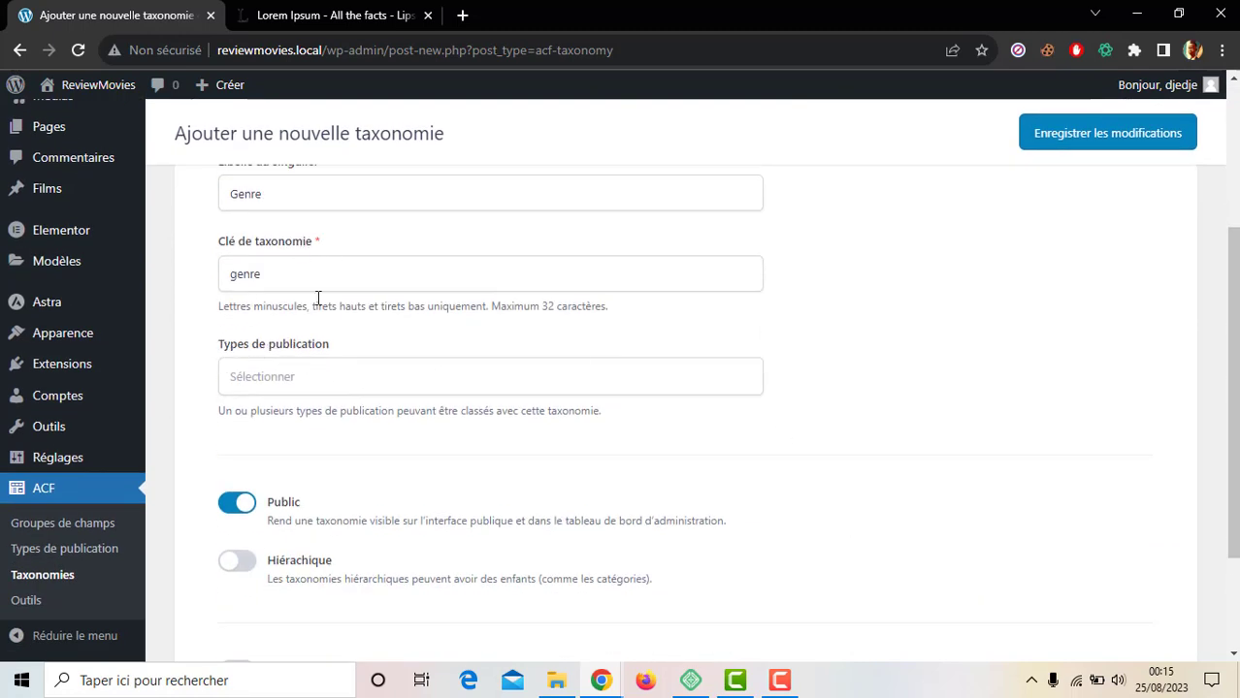
pyautogui.click(283, 379)
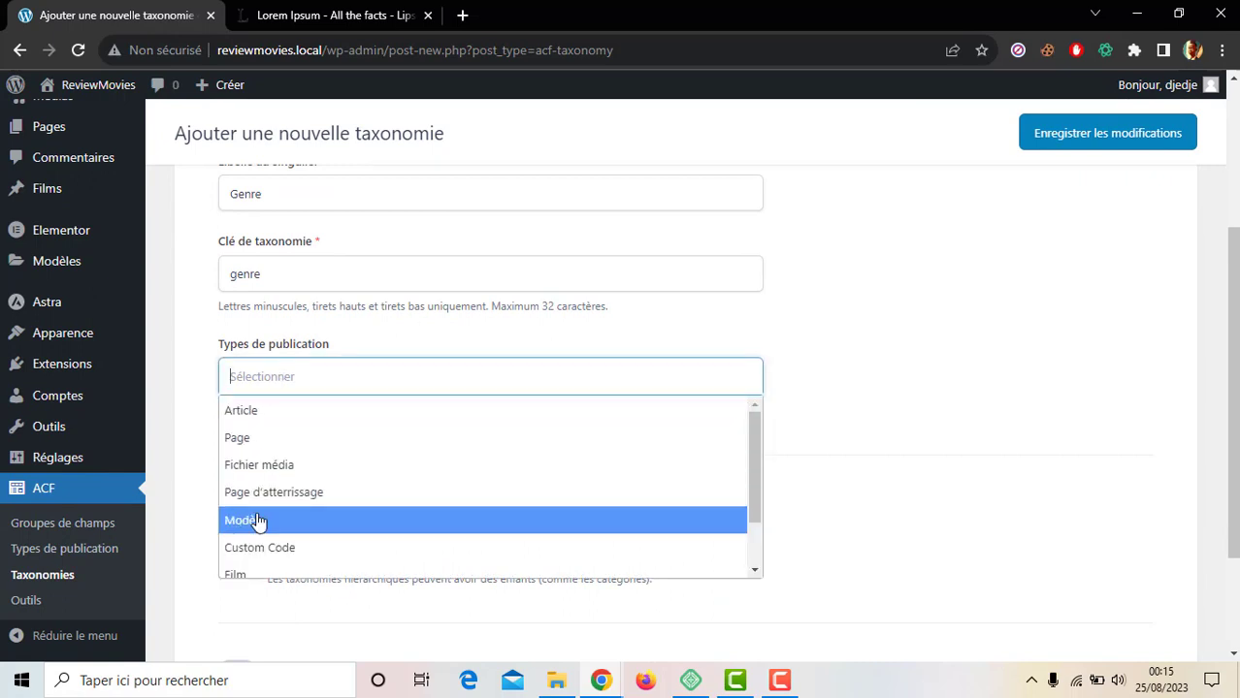
pyautogui.click(262, 574)
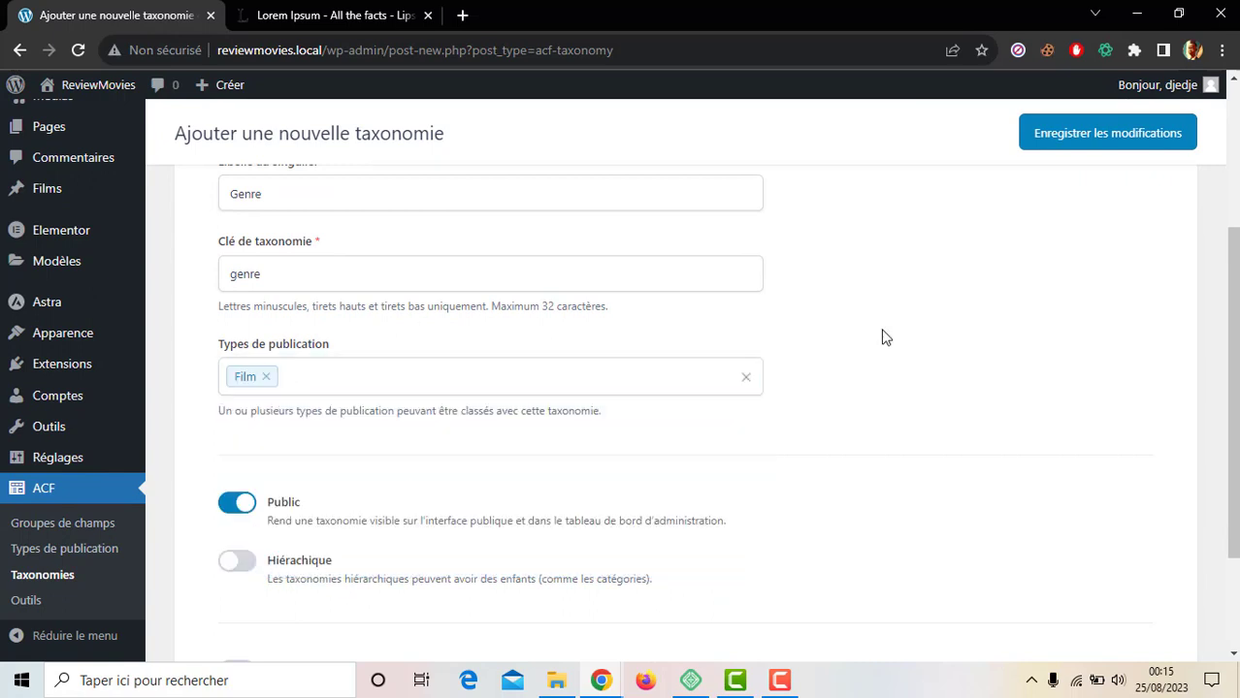
pyautogui.scroll(-3, 878, 336)
pyautogui.scroll(5, 883, 338)
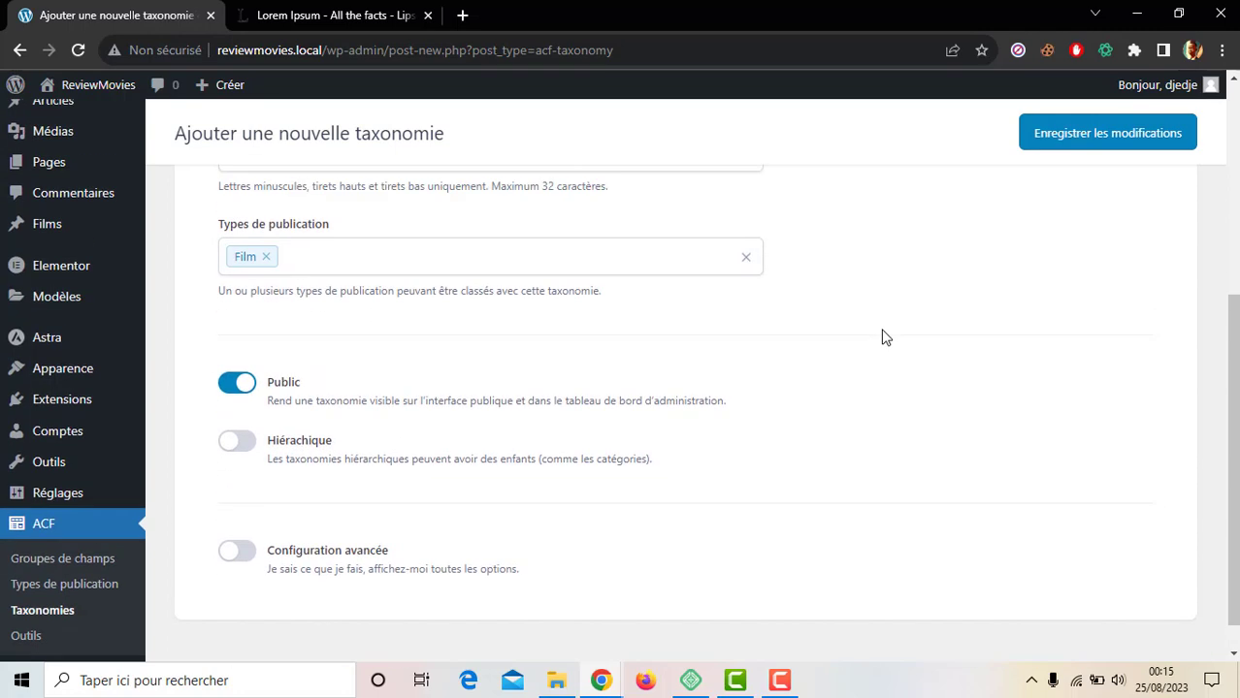
pyautogui.click(1073, 133)
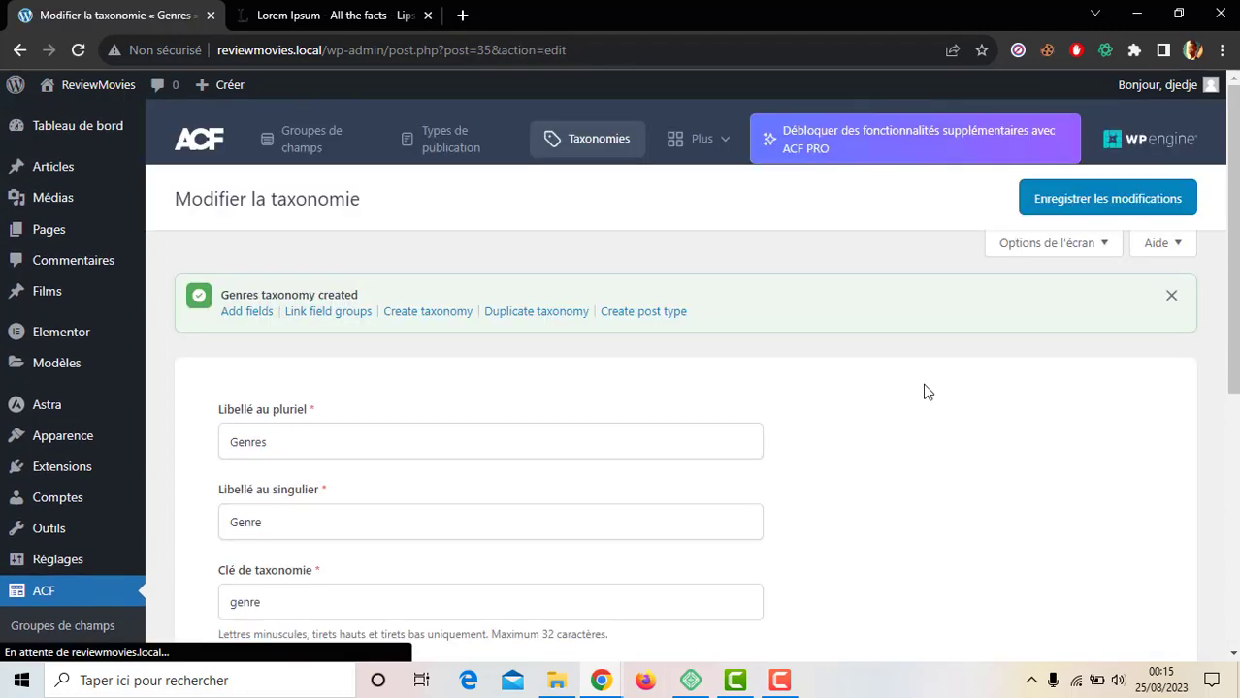
pyautogui.moveTo(66, 294)
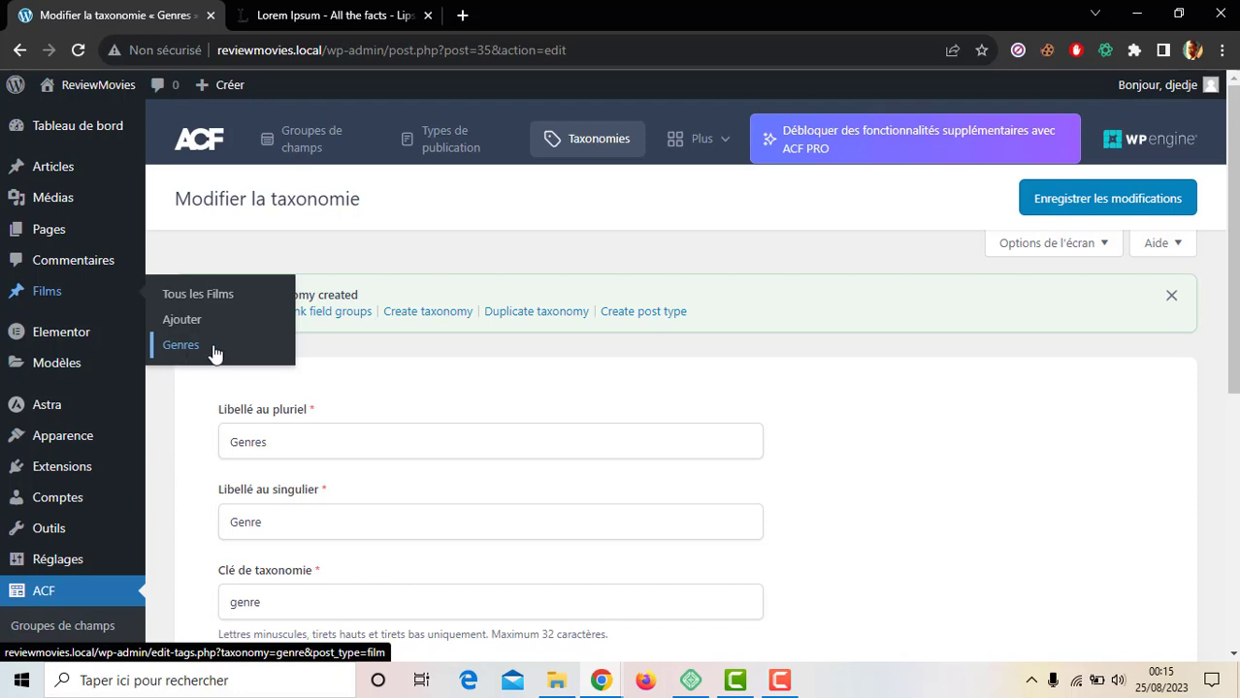
# Step: Add the Action and Romantique genres on the Films Genres page
pyautogui.click(182, 345)
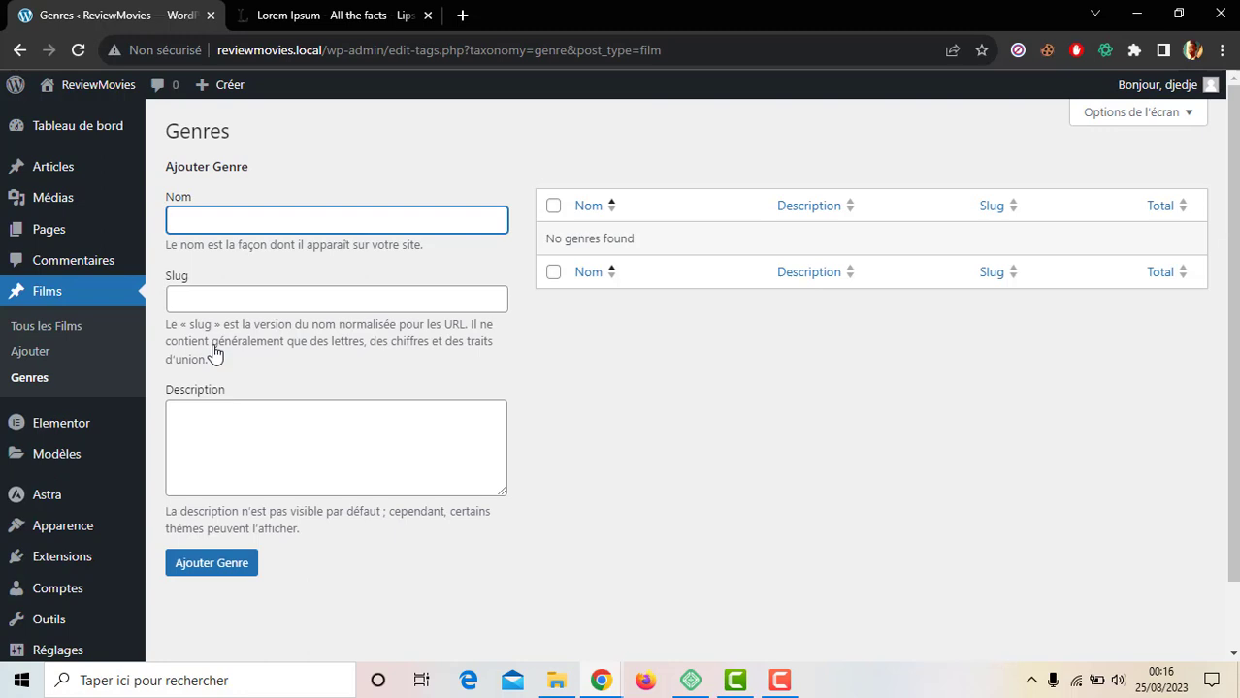
pyautogui.write('Action')
pyautogui.press('Return')
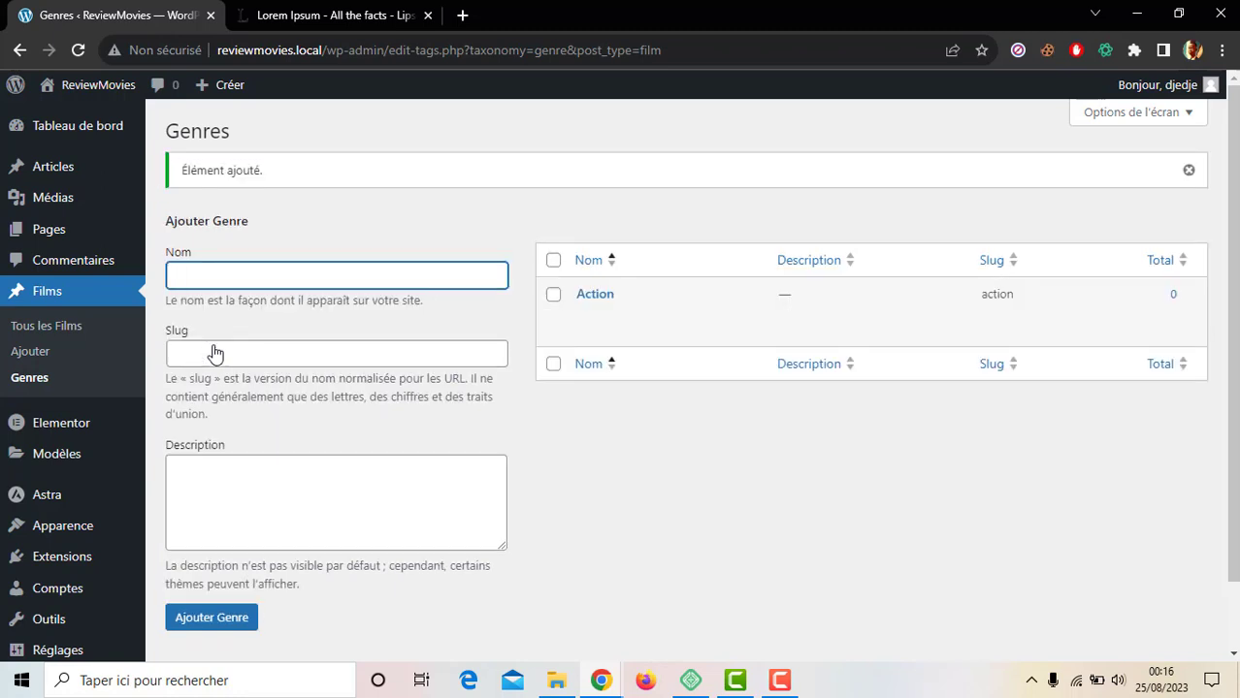
pyautogui.write('Romantique')
pyautogui.press('Return')
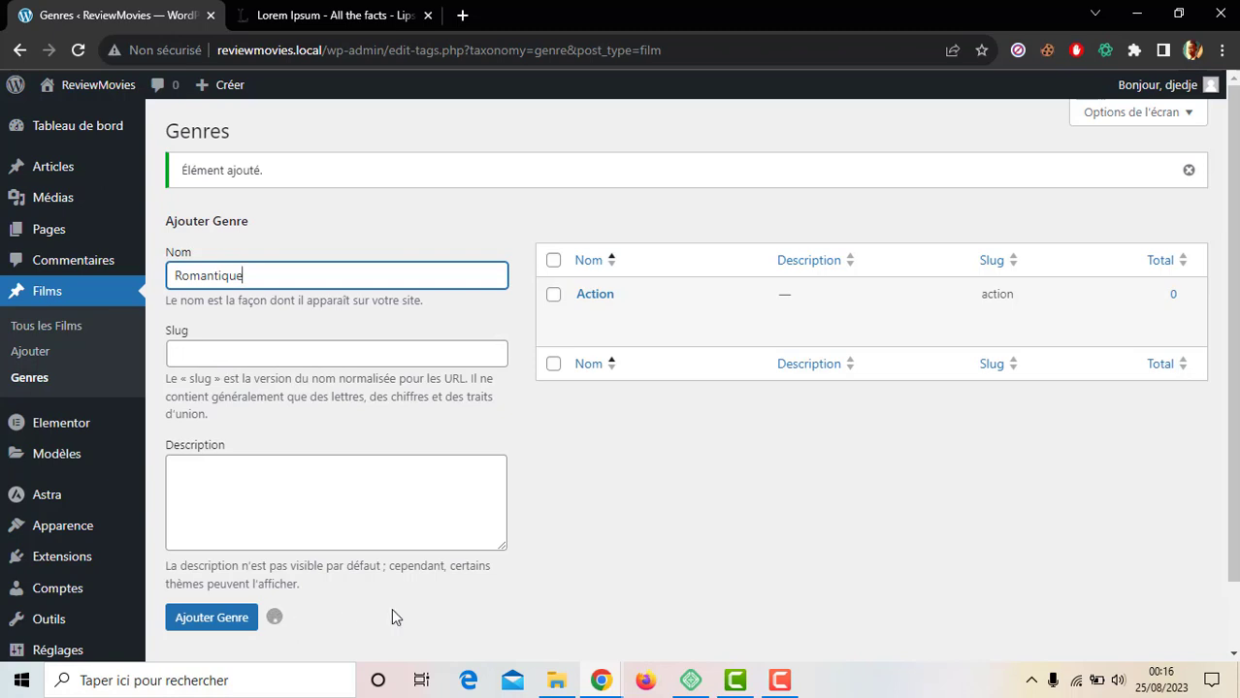
# Step: Add the Comédie and Thriller genres to complete the list
pyautogui.click(780, 680)
pyautogui.click(1137, 599)
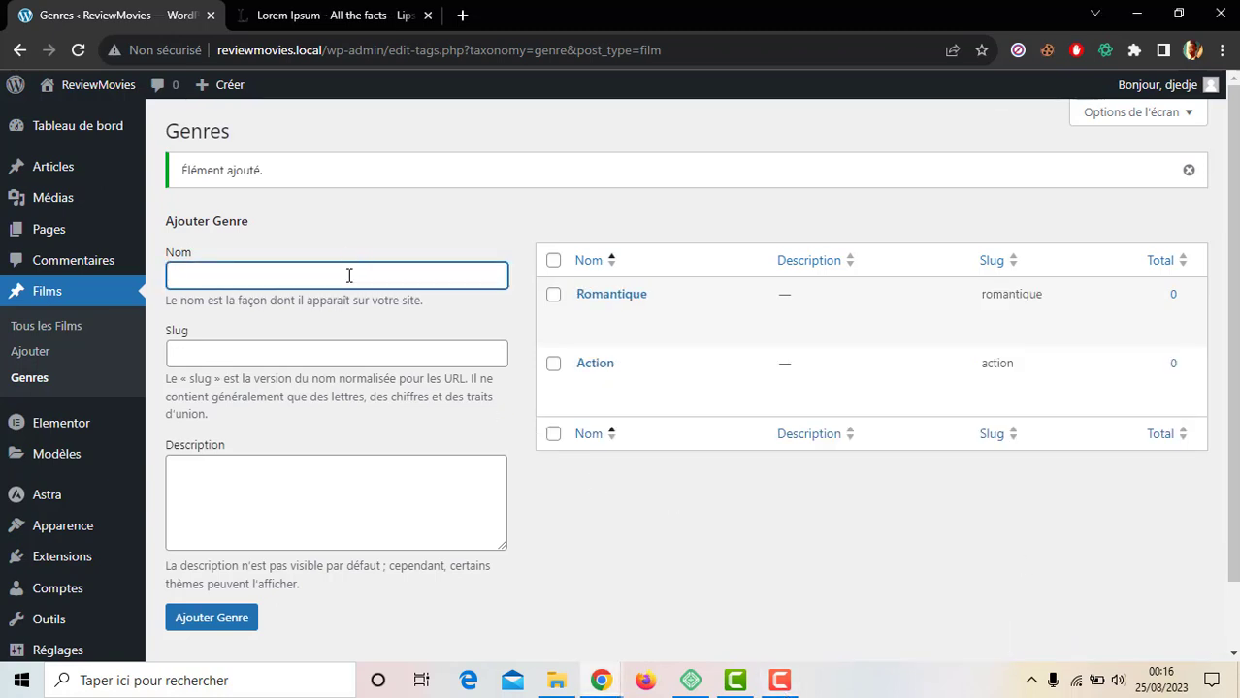
pyautogui.write('Comédie')
pyautogui.press('Return')
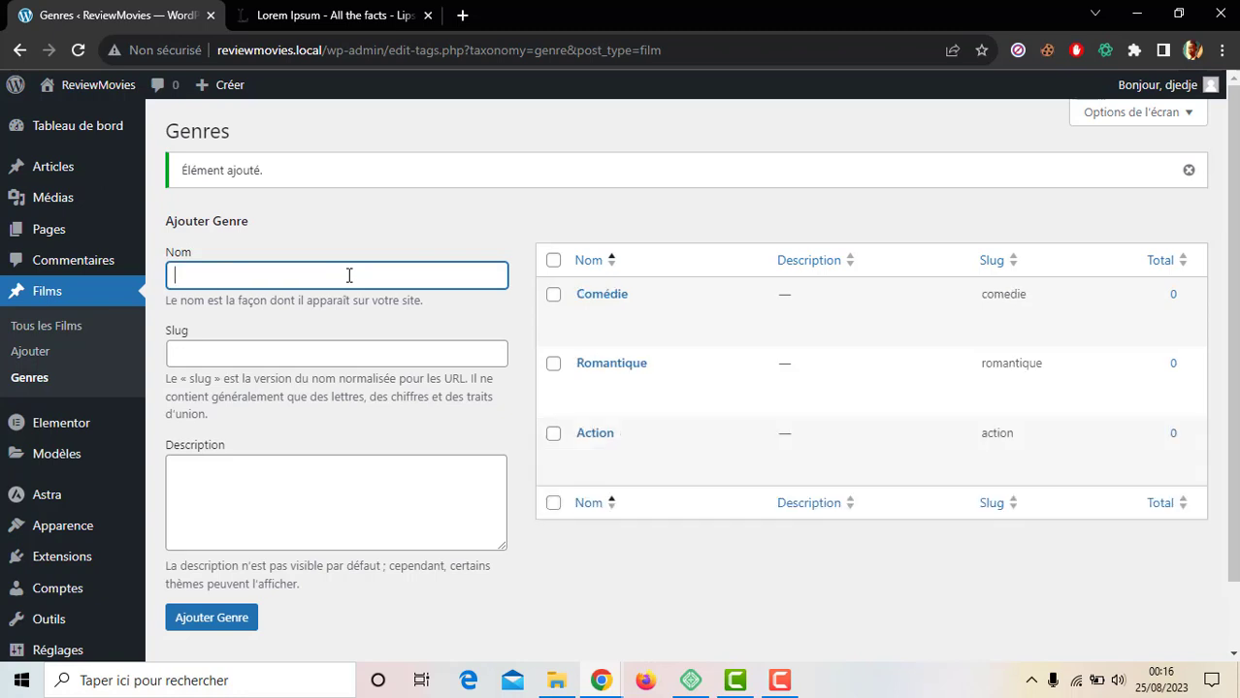
pyautogui.write('Thriller')
pyautogui.press('Return')
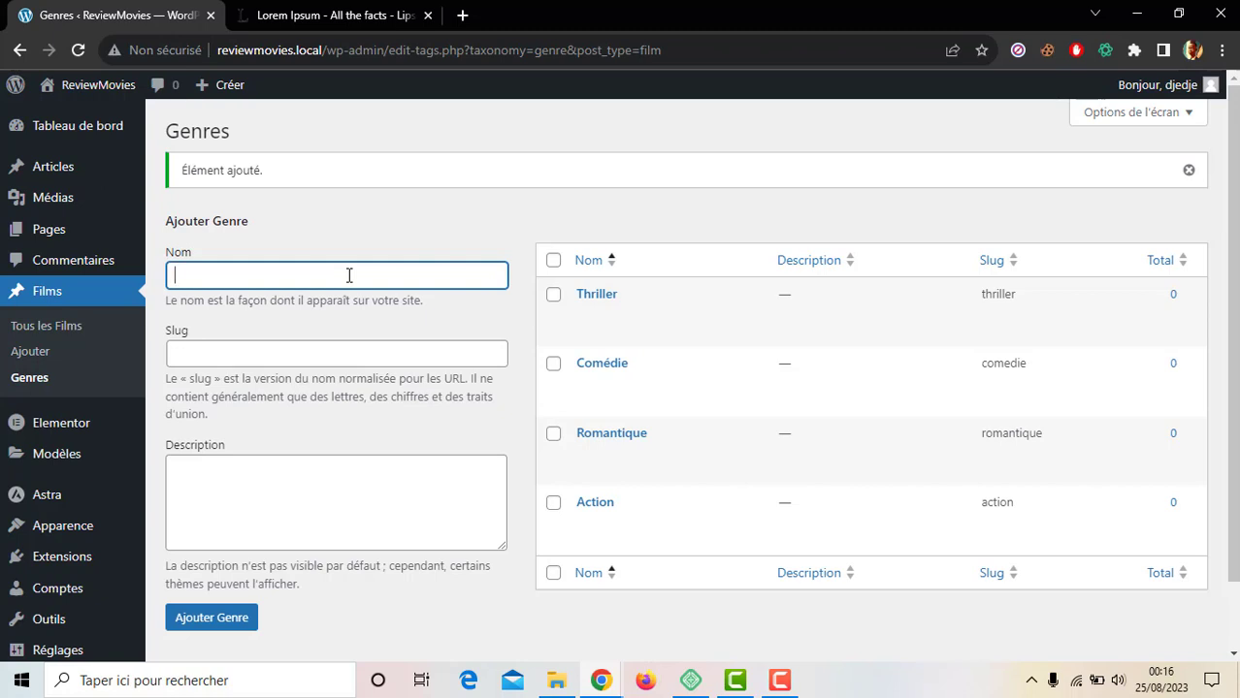
pyautogui.click(336, 224)
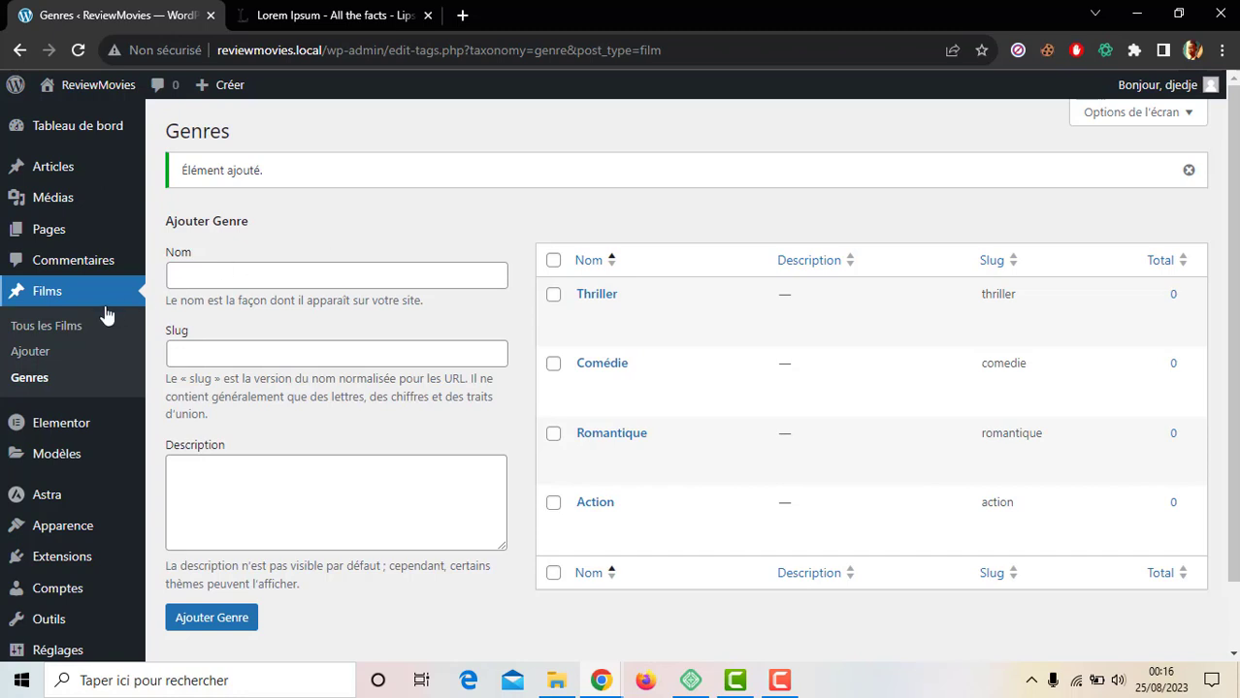
pyautogui.click(54, 326)
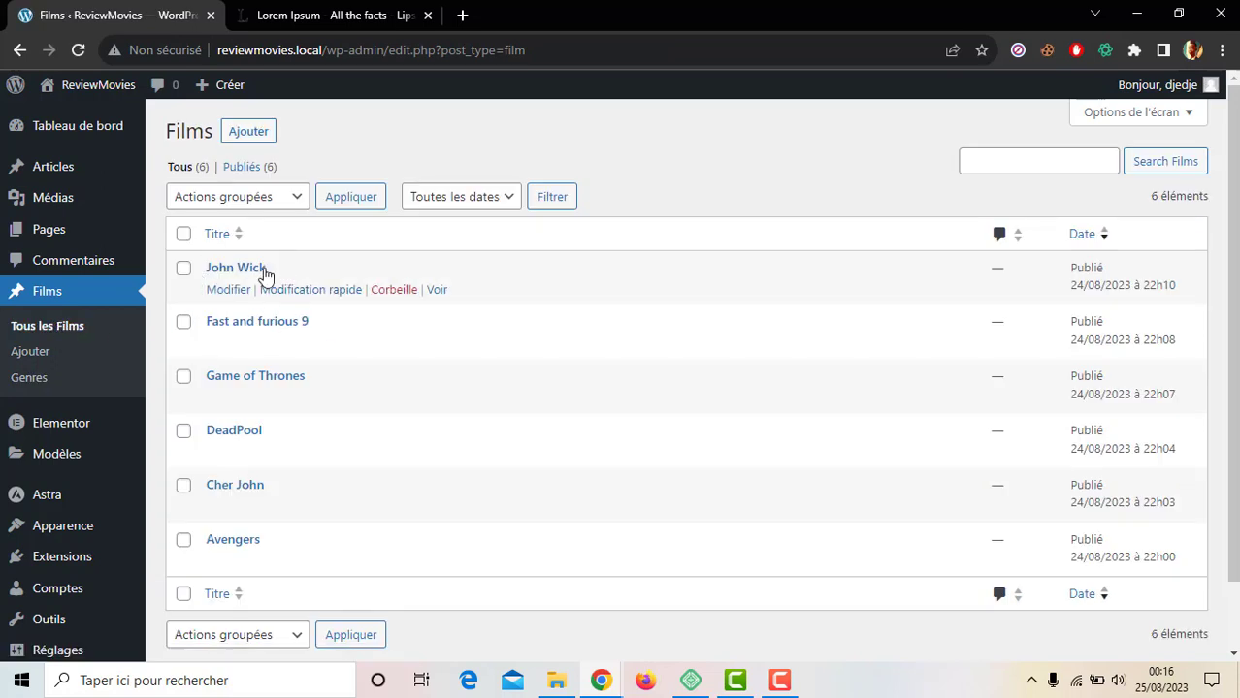
# Step: Quick-edit John Wick to assign it the Action genre
pyautogui.click(309, 291)
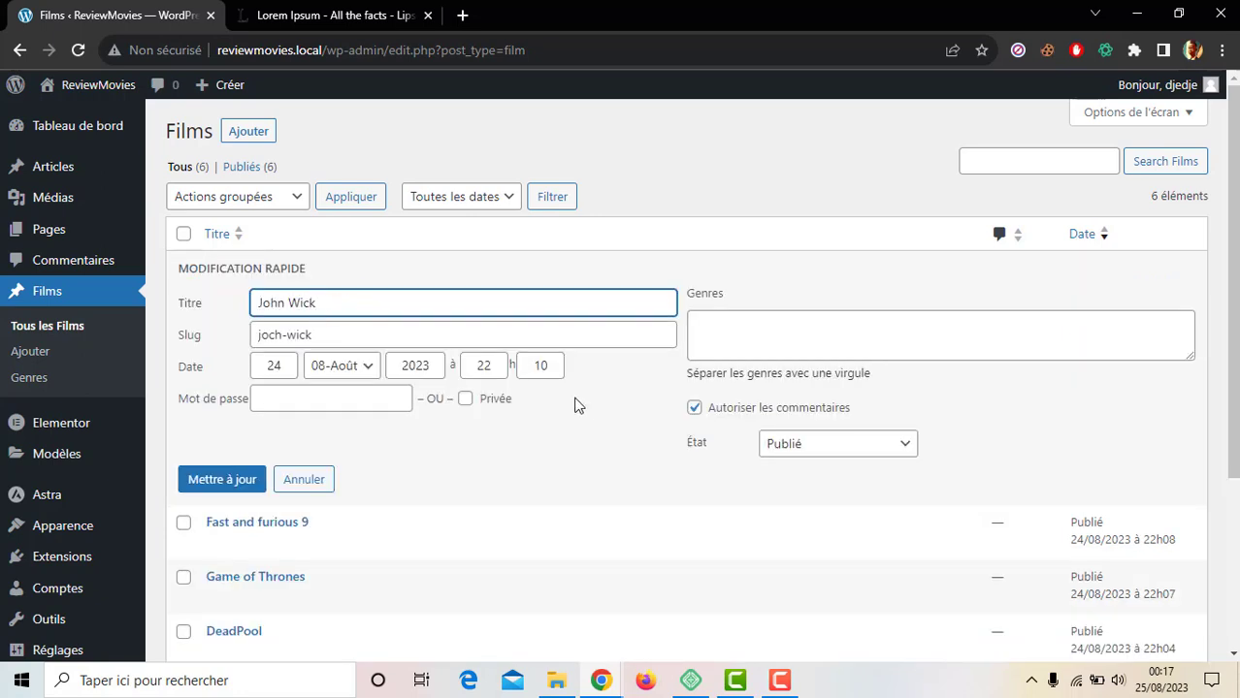
pyautogui.click(719, 336)
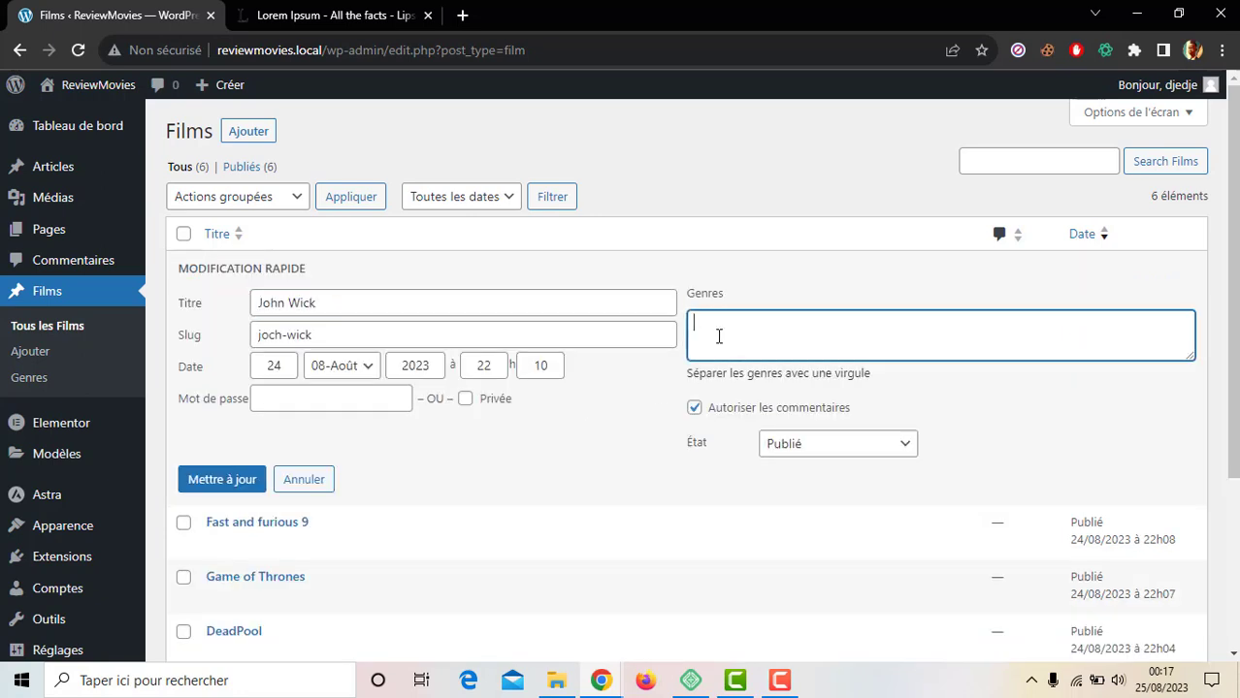
pyautogui.write('action')
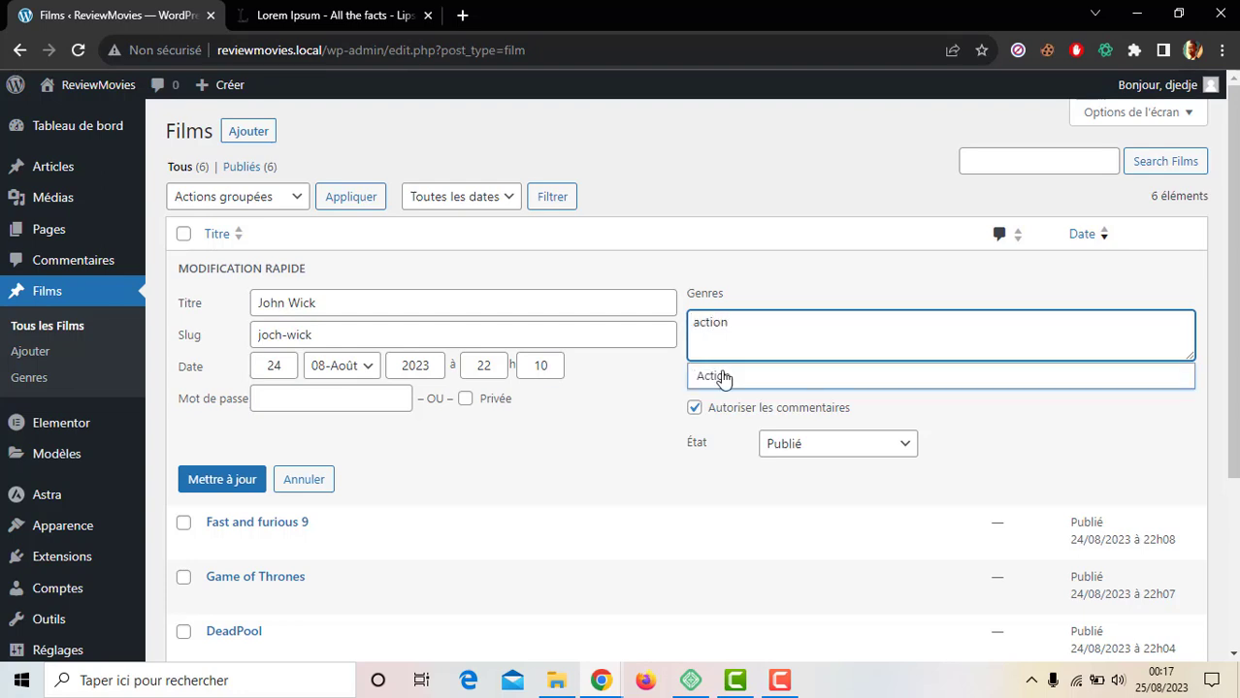
pyautogui.click(718, 380)
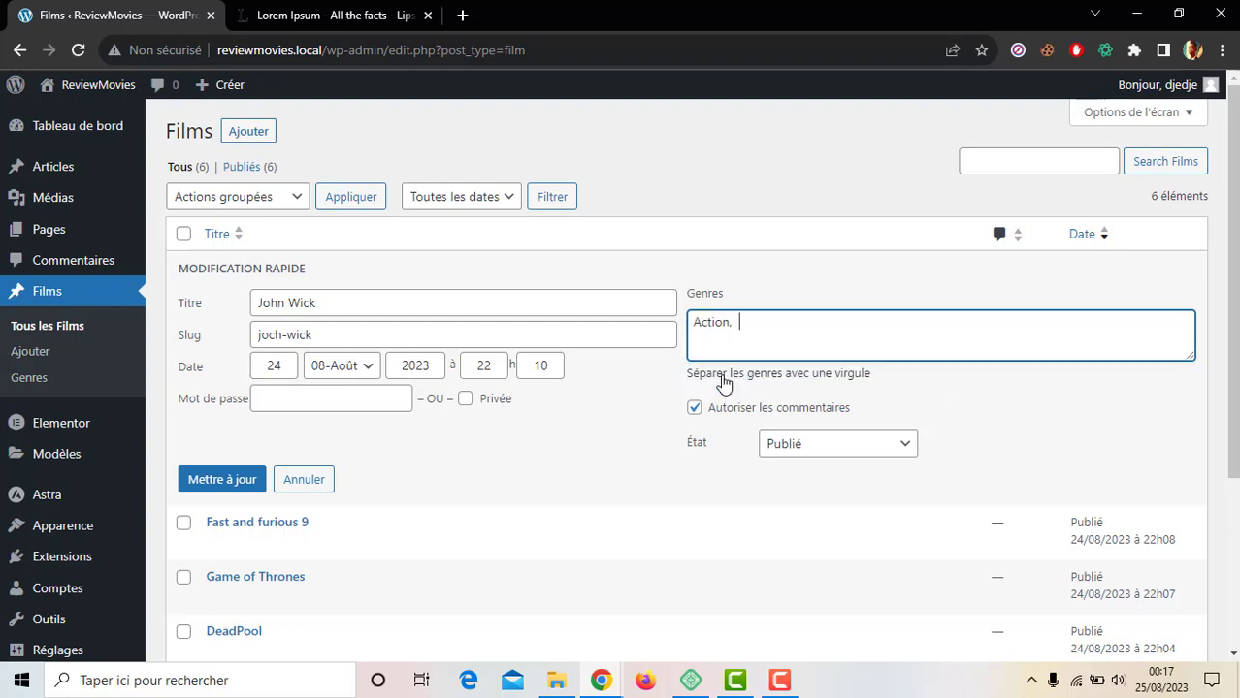
pyautogui.click(217, 479)
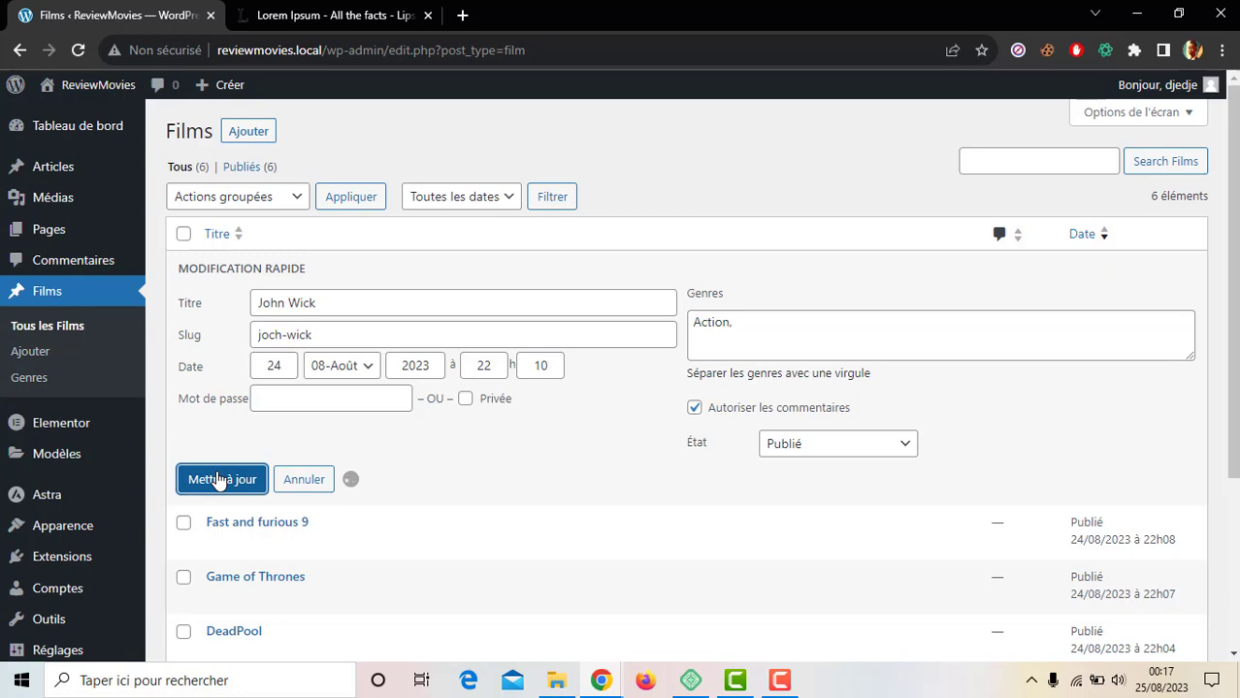
pyautogui.scroll(-1, 217, 479)
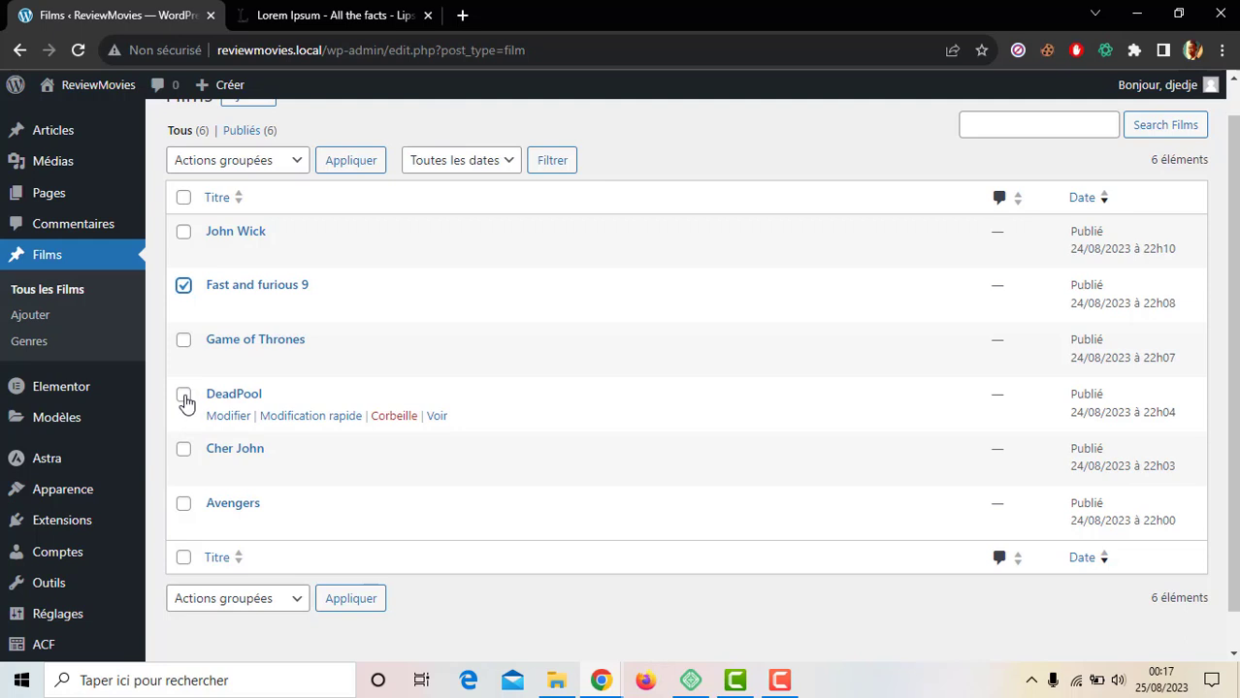
# Step: Bulk-edit Fast and furious 9 and Avengers to give both the Action genre
pyautogui.click(183, 504)
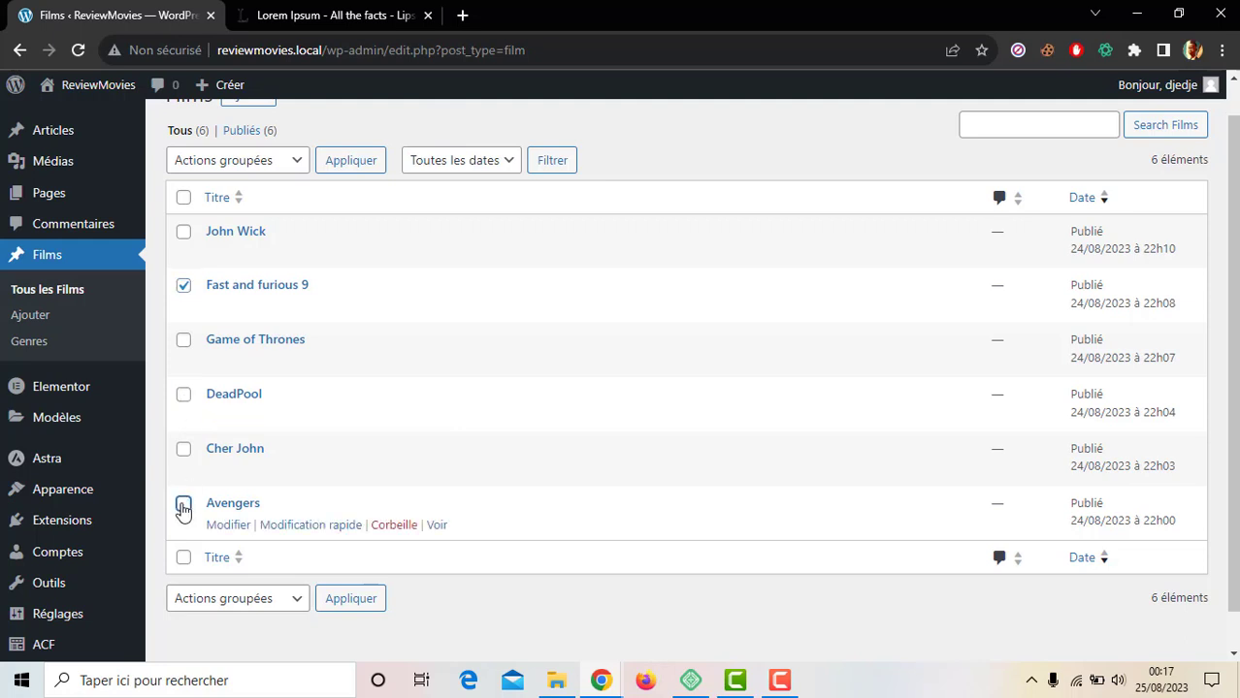
pyautogui.scroll(1, 291, 233)
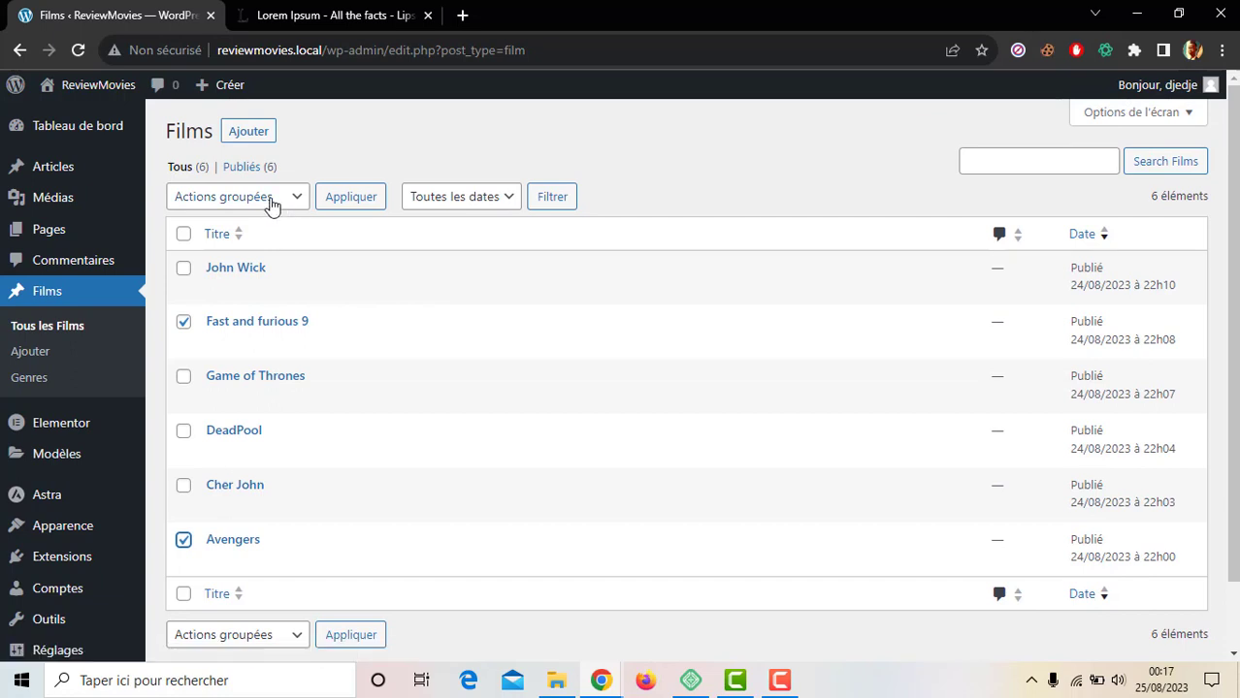
pyautogui.click(272, 206)
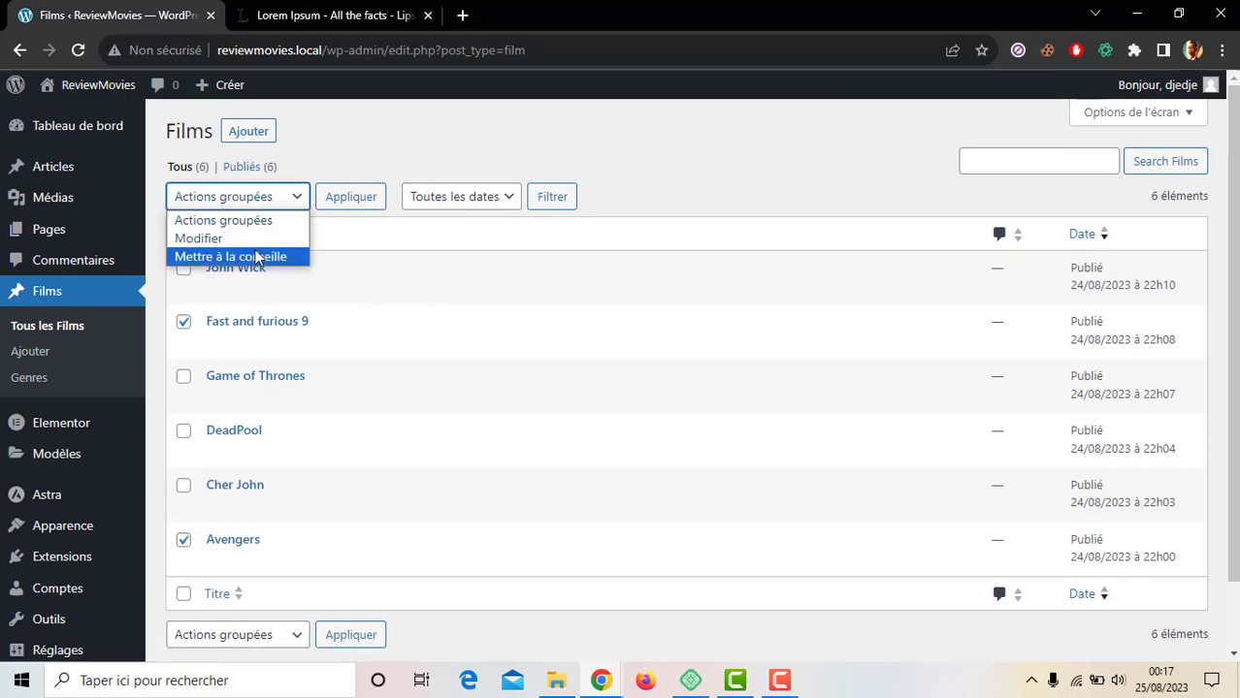
pyautogui.click(266, 237)
pyautogui.click(339, 199)
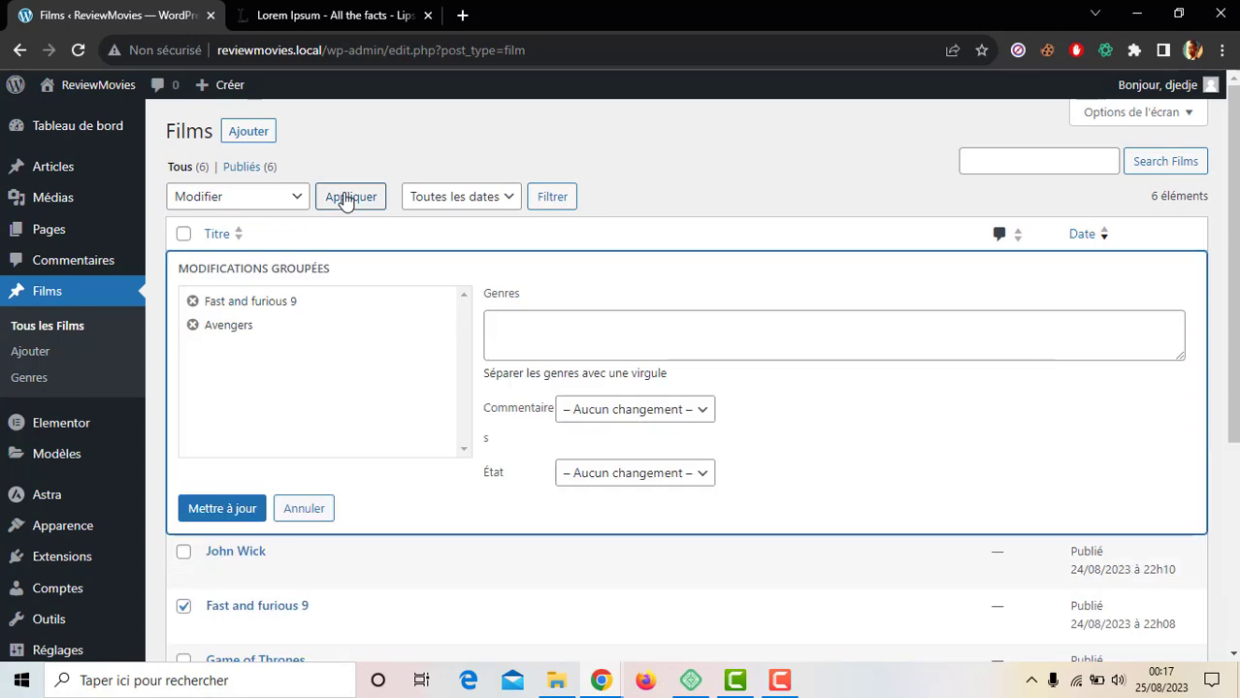
pyautogui.click(582, 350)
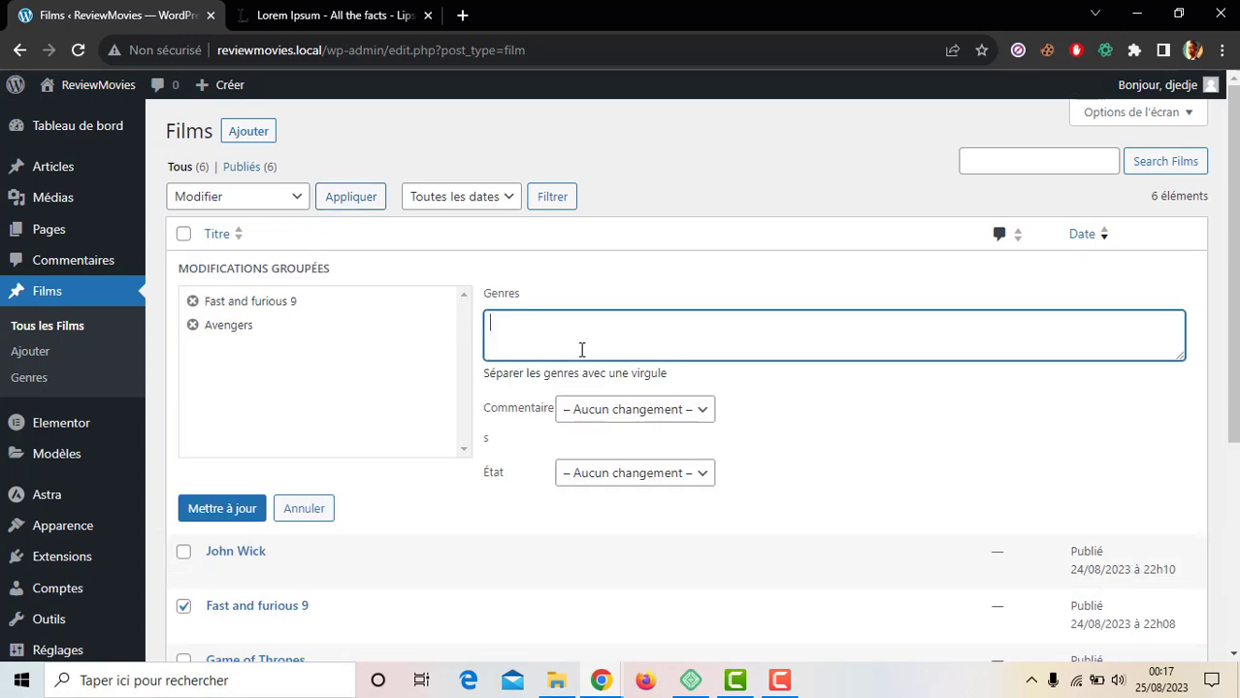
pyautogui.write('action')
pyautogui.click(535, 375)
pyautogui.click(230, 512)
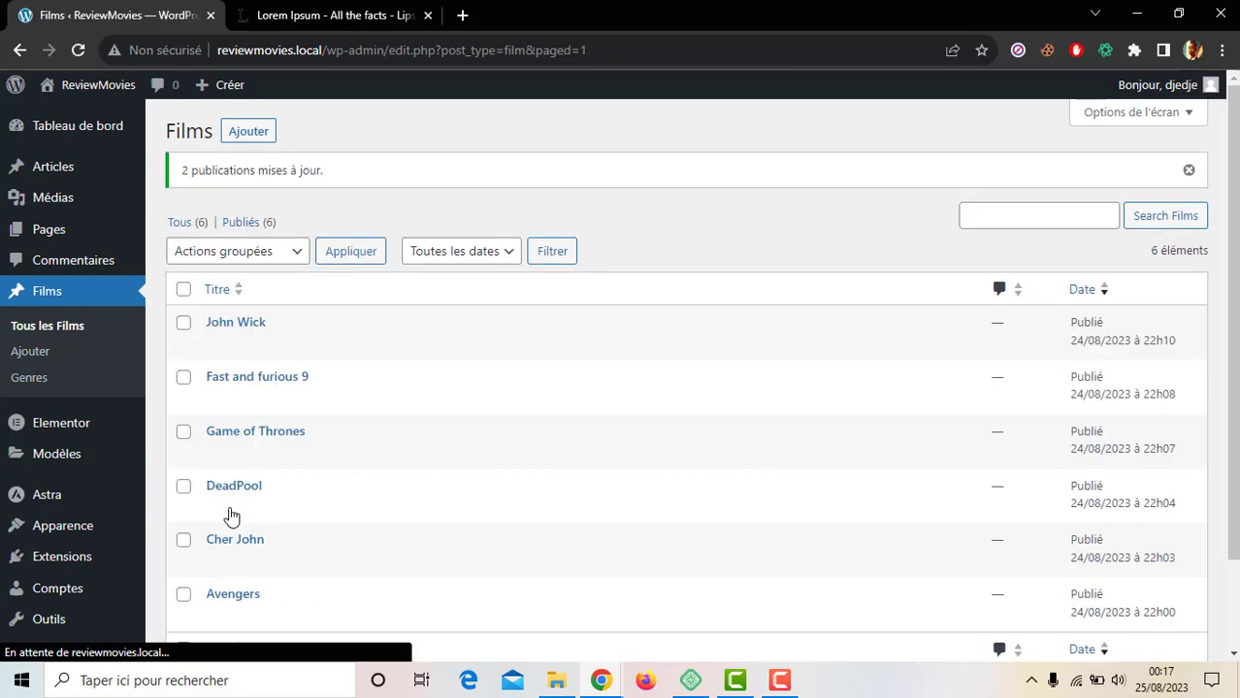
pyautogui.scroll(-2, 230, 515)
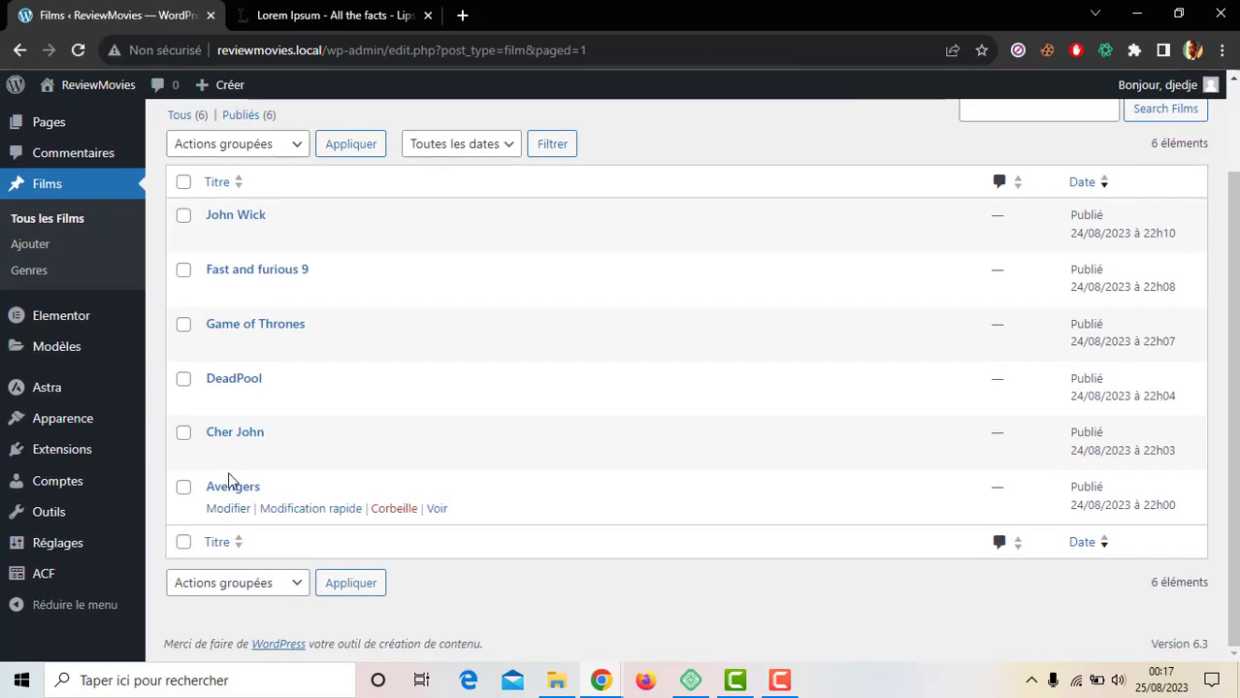
# Step: Quick-edit Cher John to add the Romantique genre and save
pyautogui.click(297, 453)
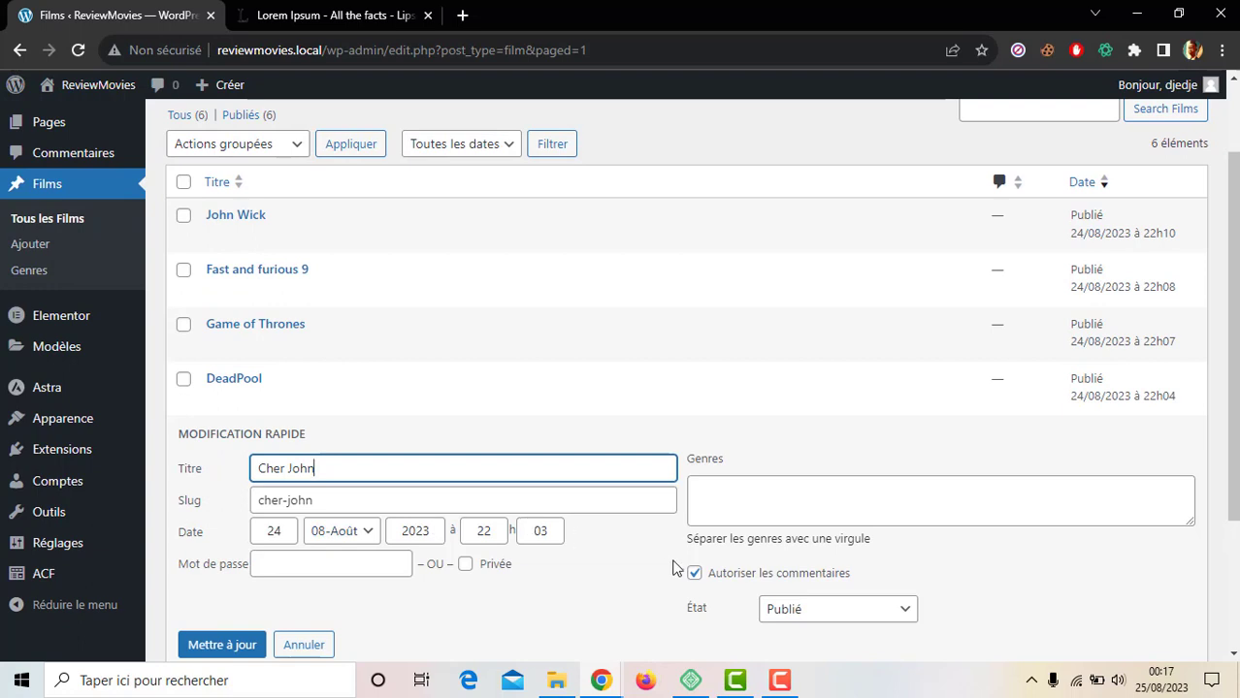
pyautogui.click(801, 487)
pyautogui.write('roman')
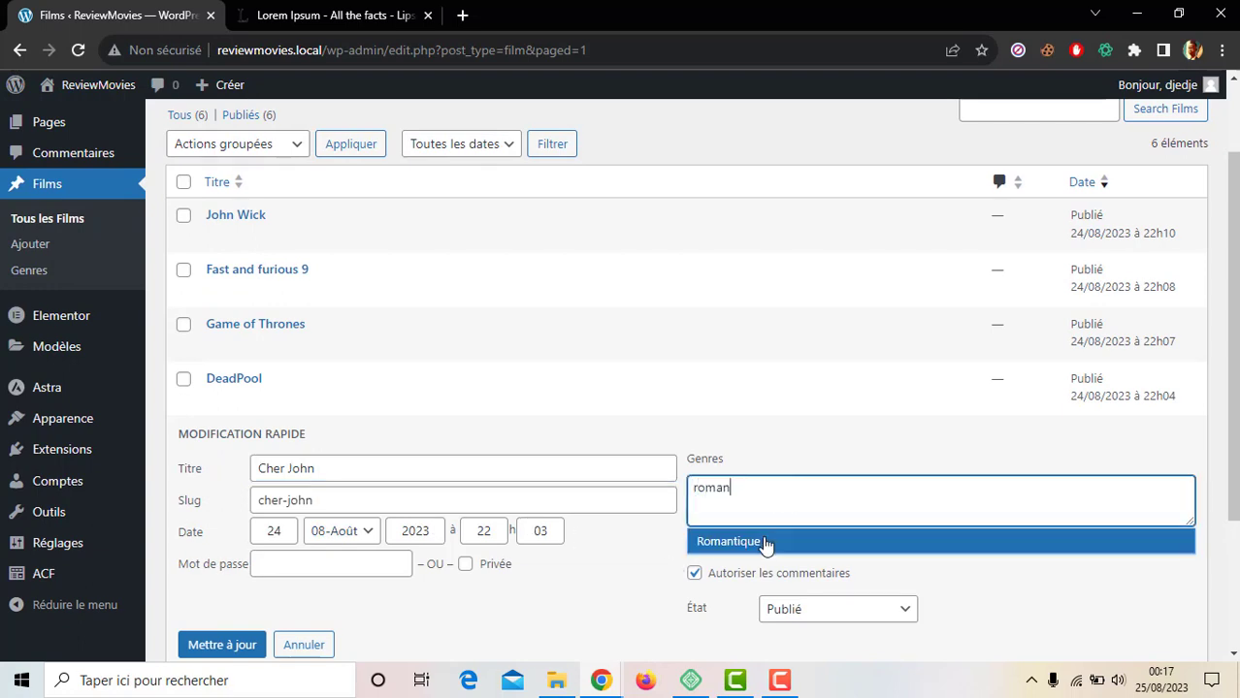
pyautogui.click(764, 542)
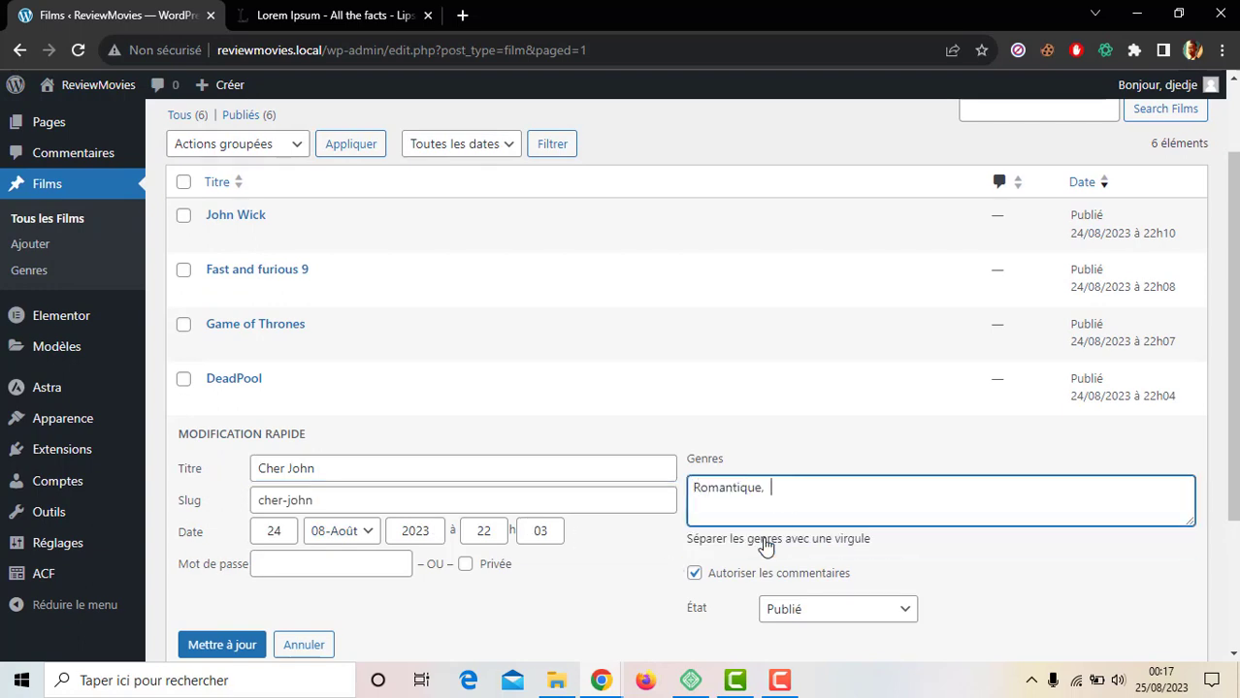
pyautogui.click(244, 650)
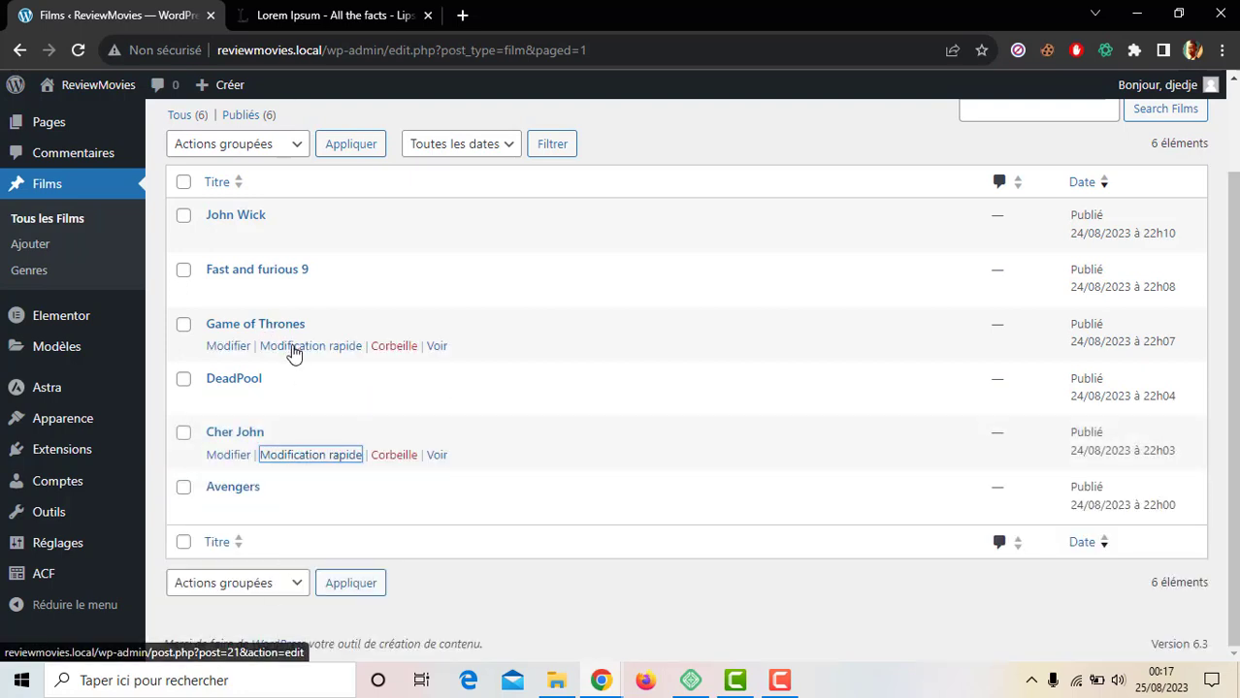
# Step: Quick-edit Game of Thrones to add the Thriller genre and save
pyautogui.click(291, 346)
pyautogui.click(746, 389)
pyautogui.write('thri')
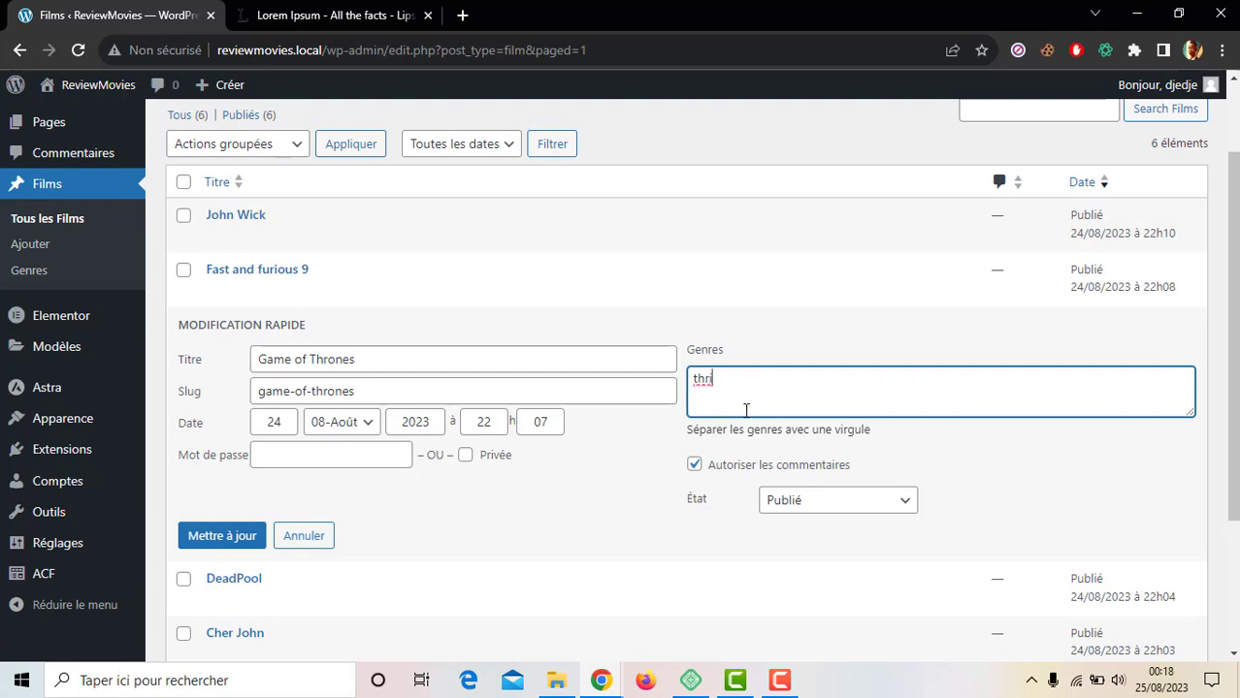
pyautogui.click(746, 421)
pyautogui.click(233, 538)
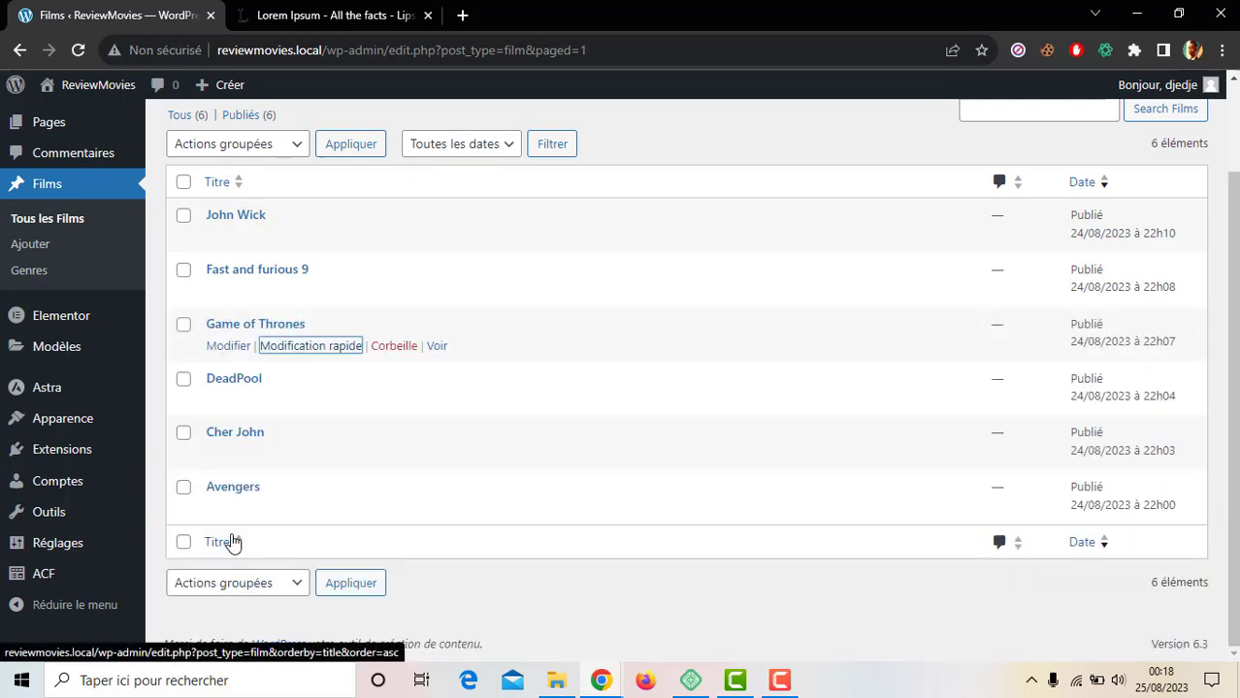
# Step: Dismiss the update notice, then quick-edit DeadPool to add the Comédie genre and save
pyautogui.scroll(1, 232, 543)
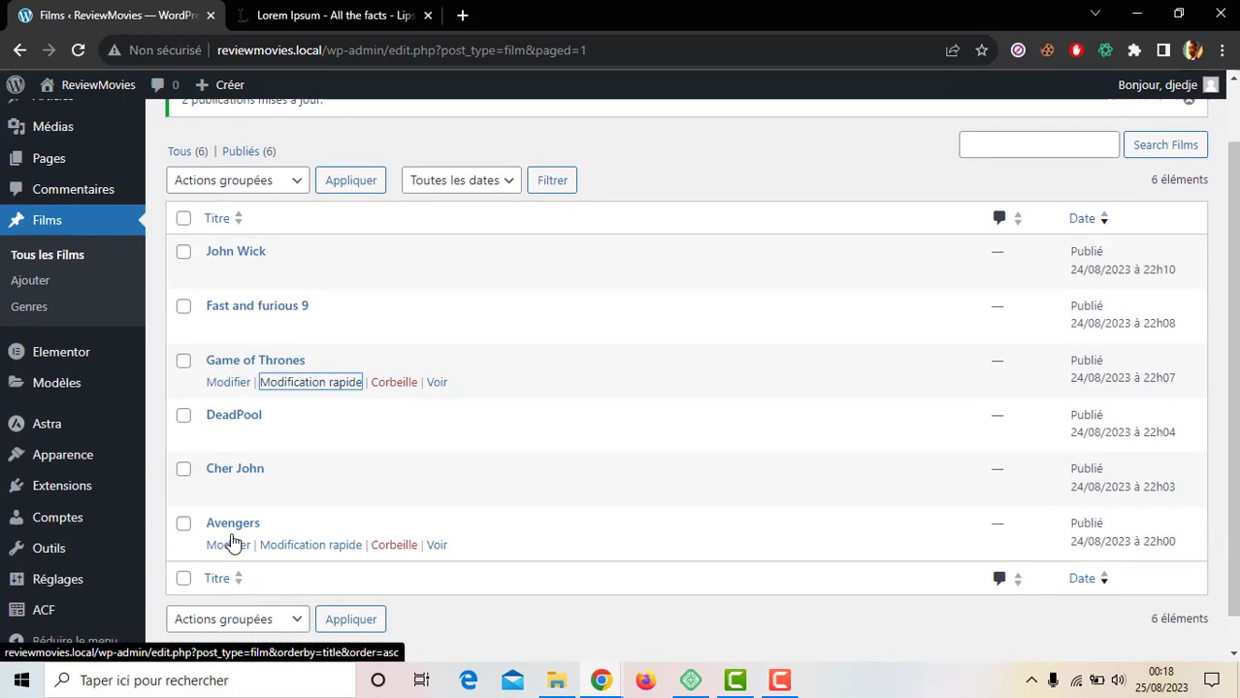
pyautogui.click(1186, 116)
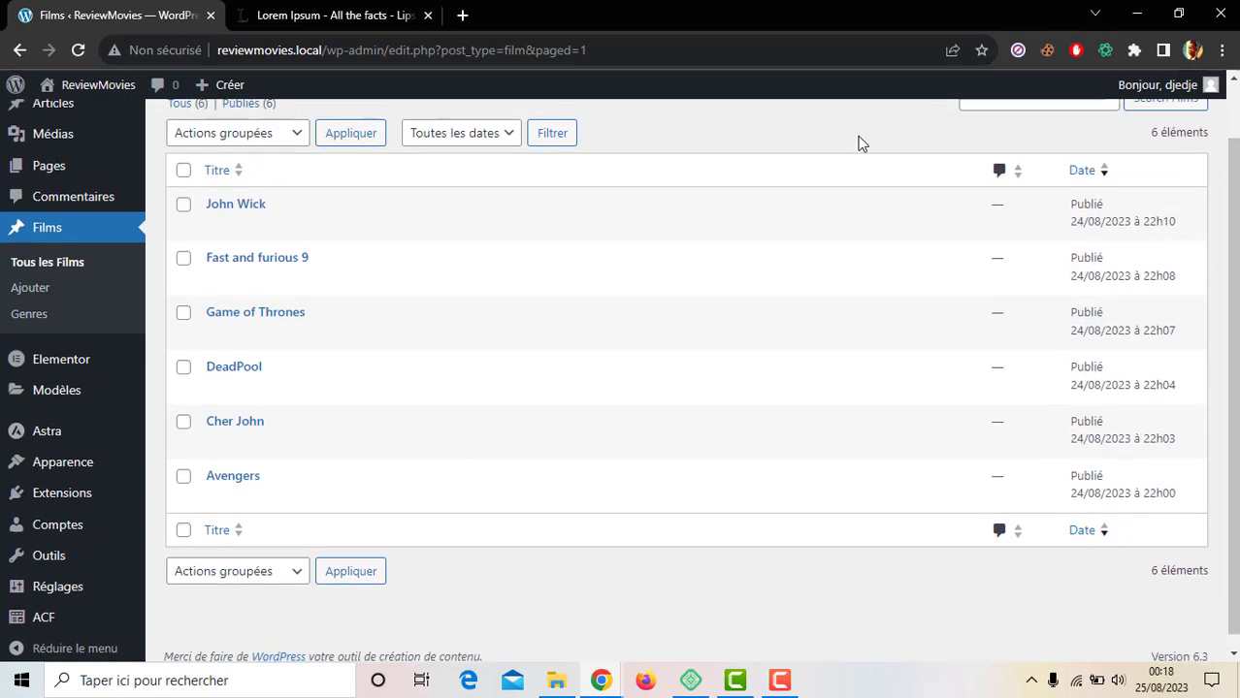
pyautogui.scroll(1, 1232, 388)
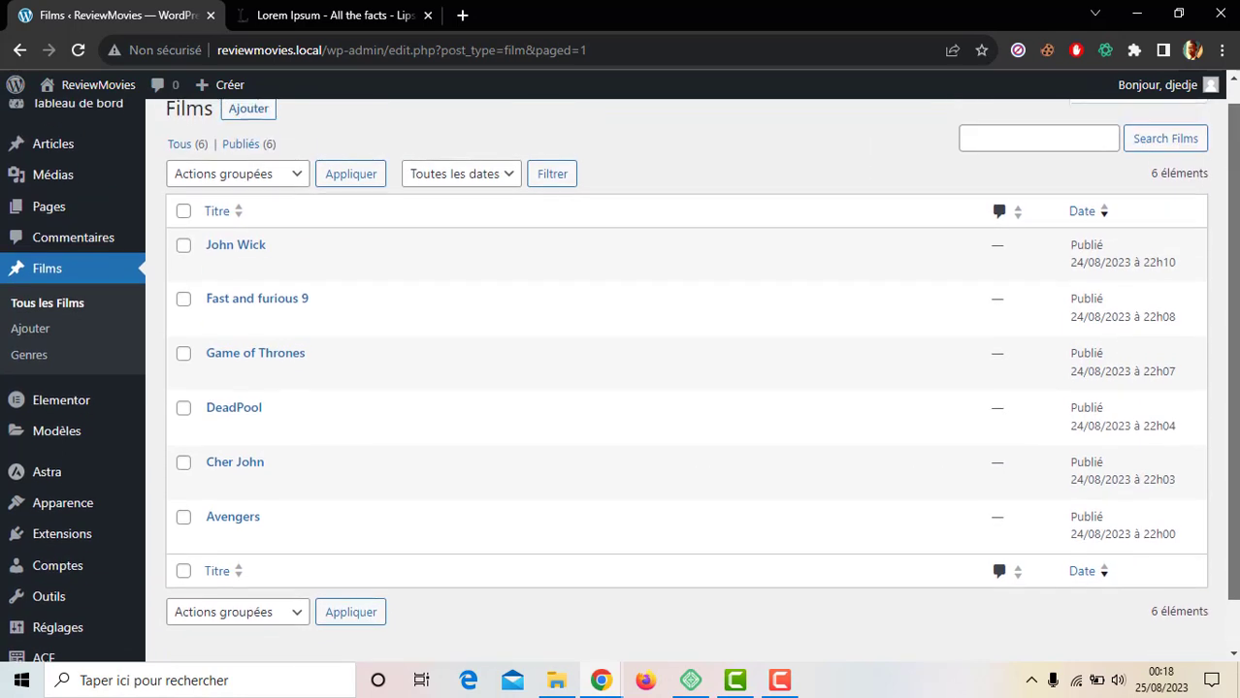
pyautogui.scroll(1, 1079, 224)
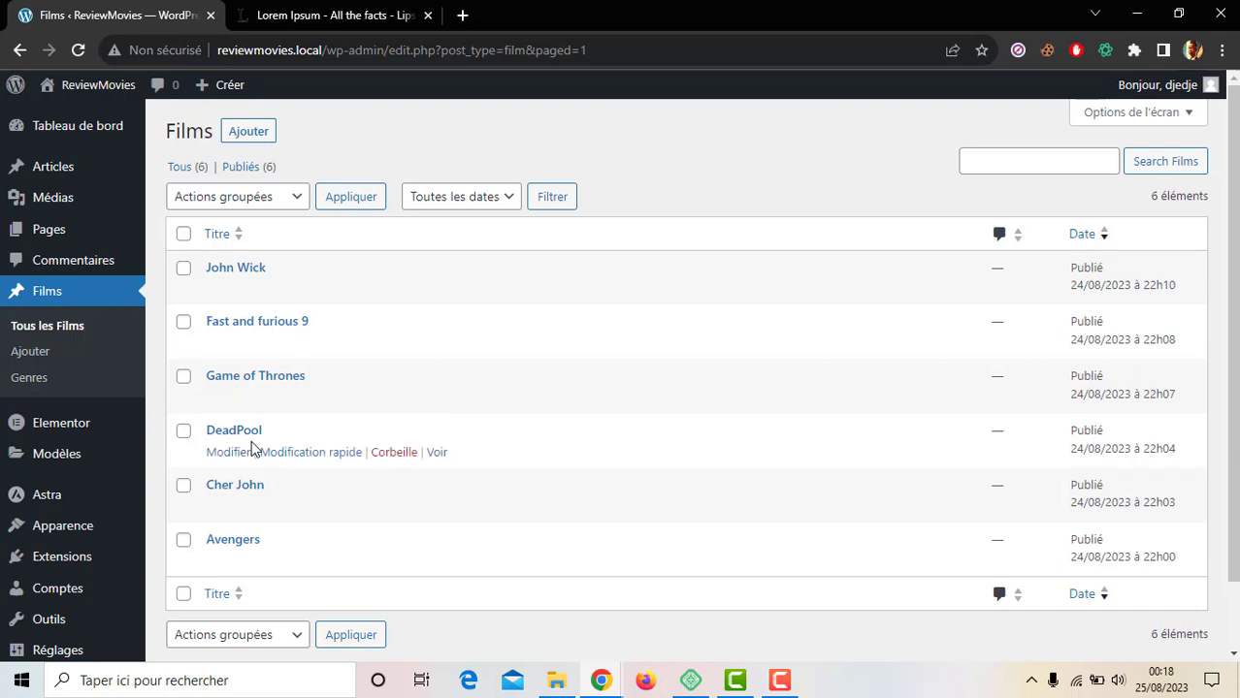
pyautogui.click(314, 452)
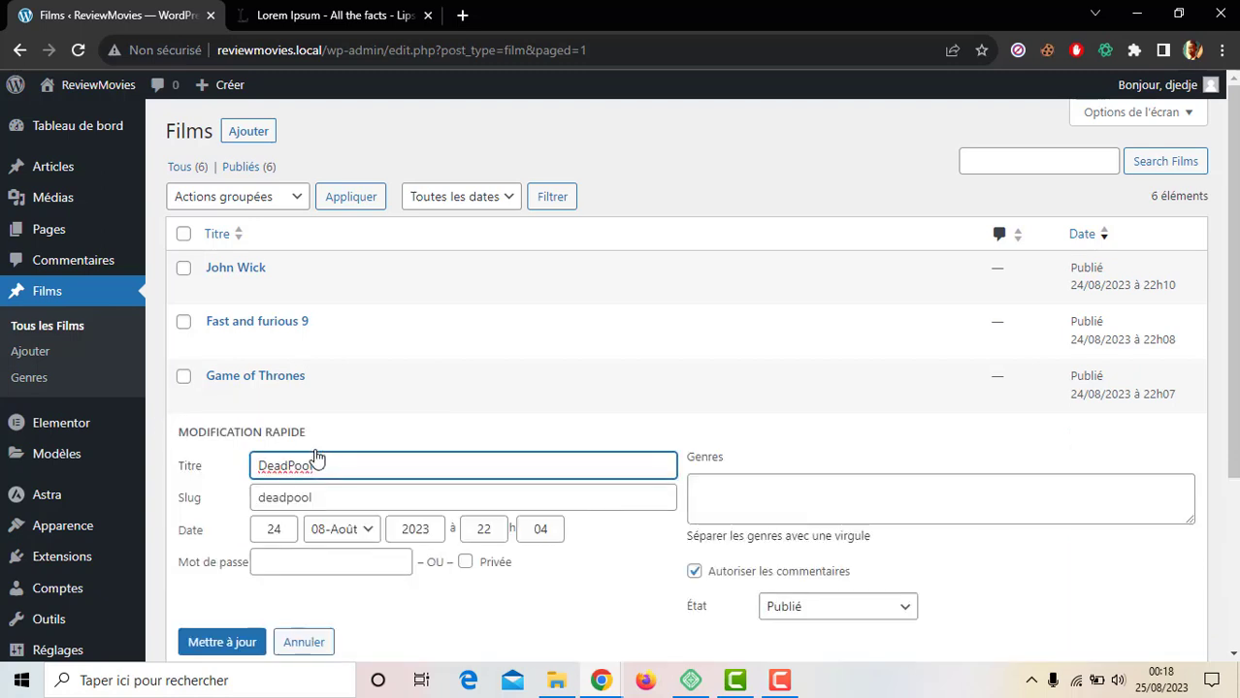
pyautogui.scroll(-2, 679, 408)
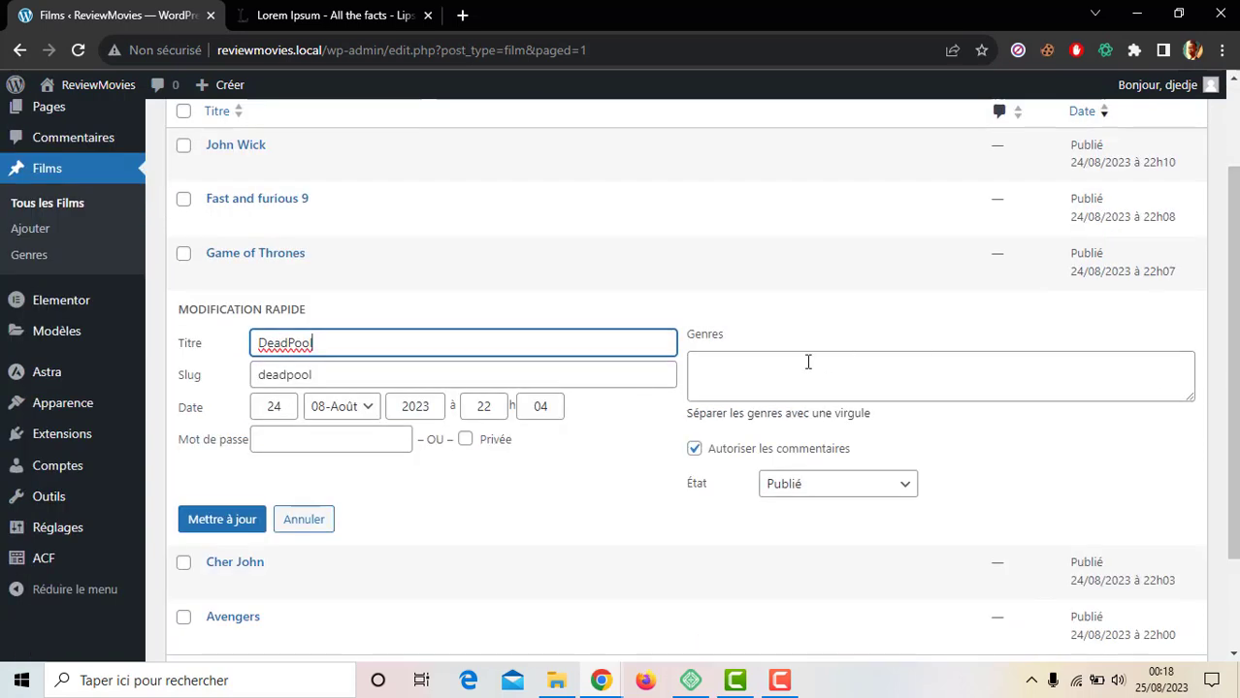
pyautogui.click(786, 375)
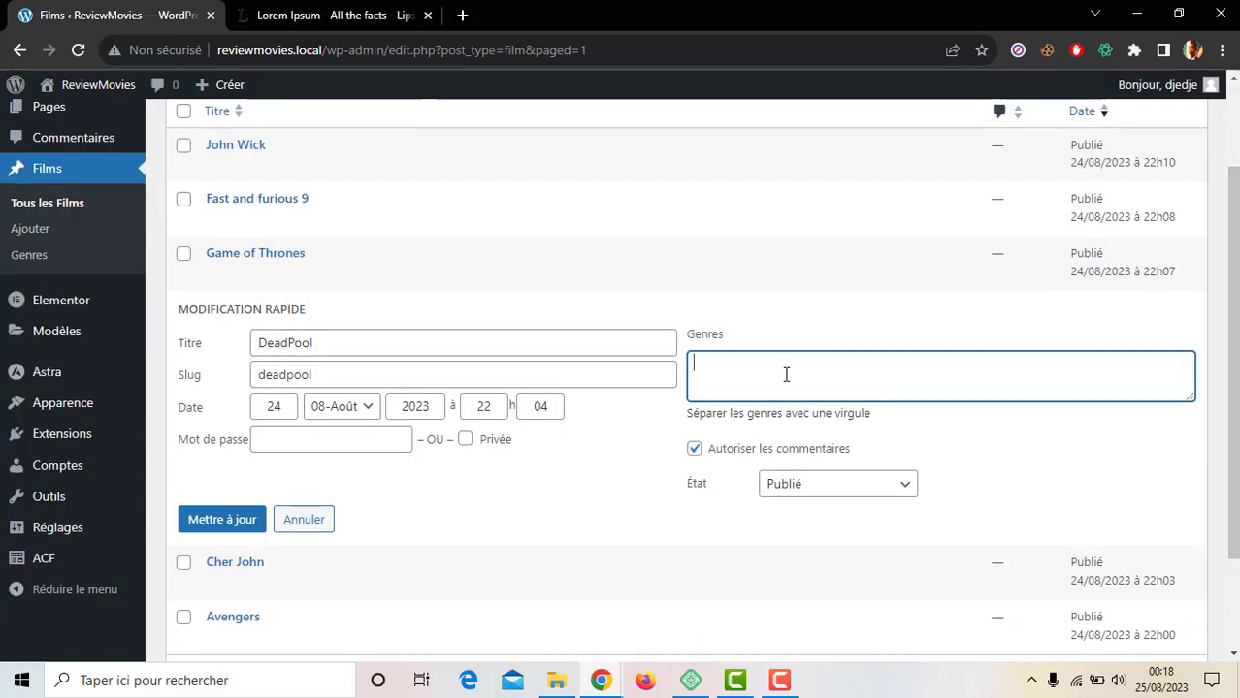
pyautogui.write('com')
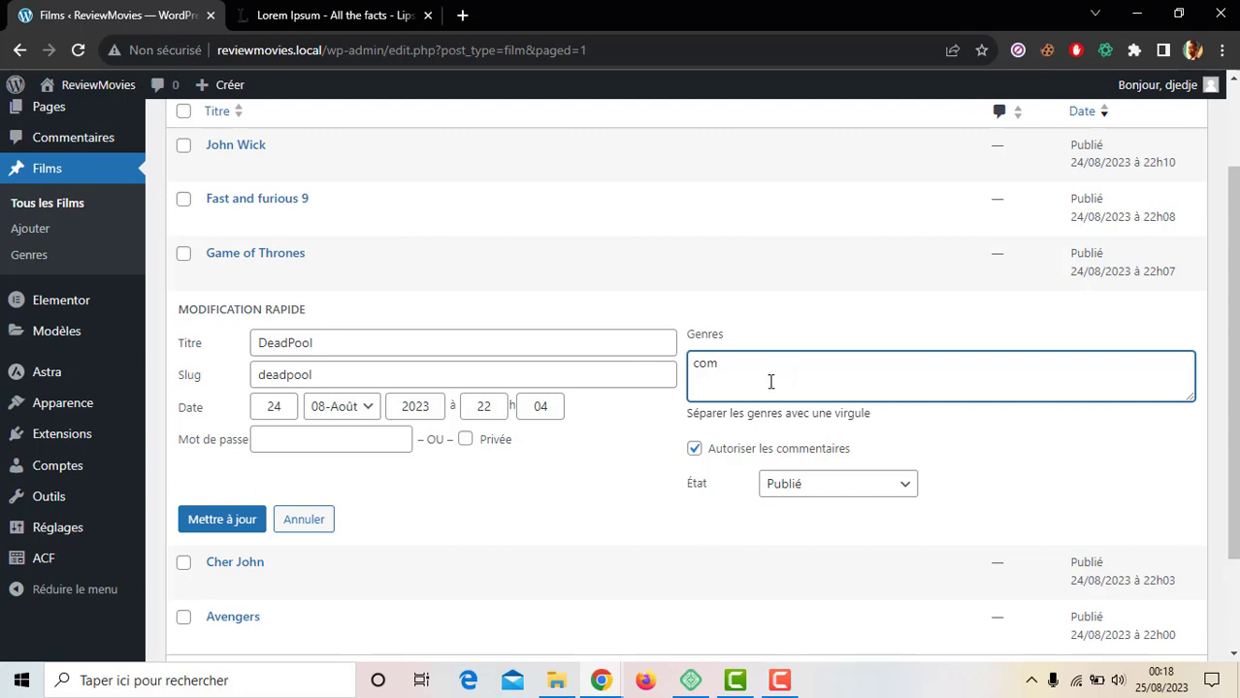
pyautogui.write('edie')
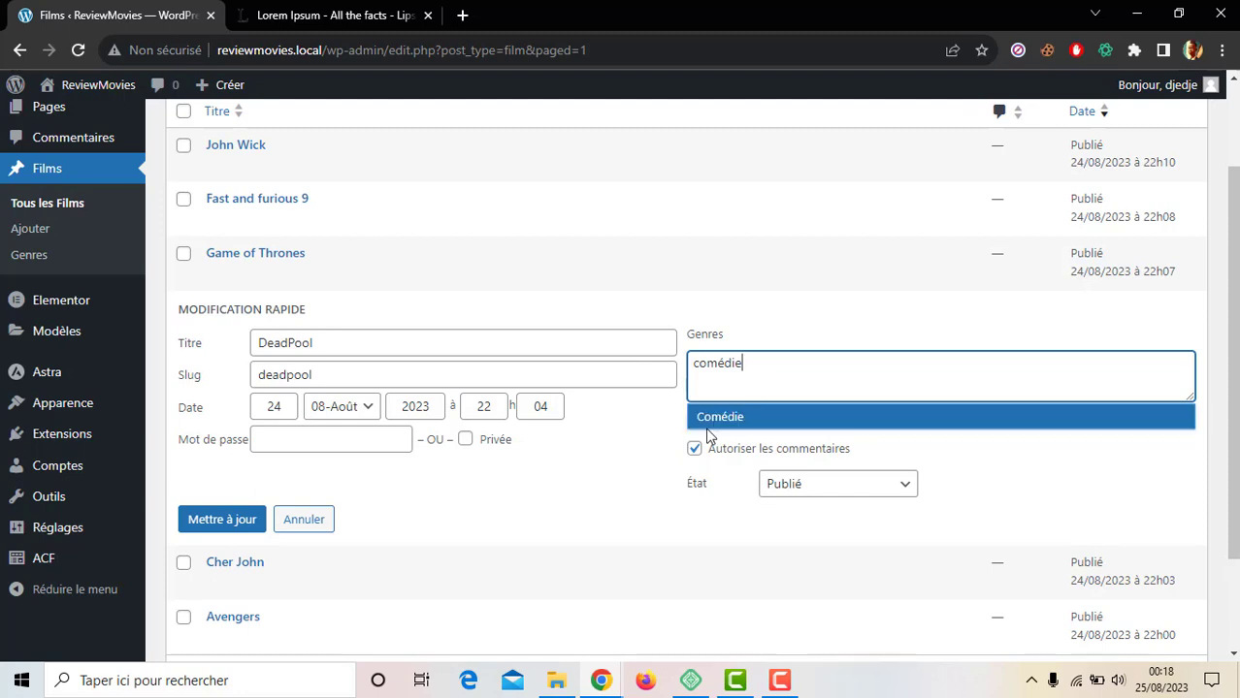
pyautogui.click(706, 419)
pyautogui.click(243, 518)
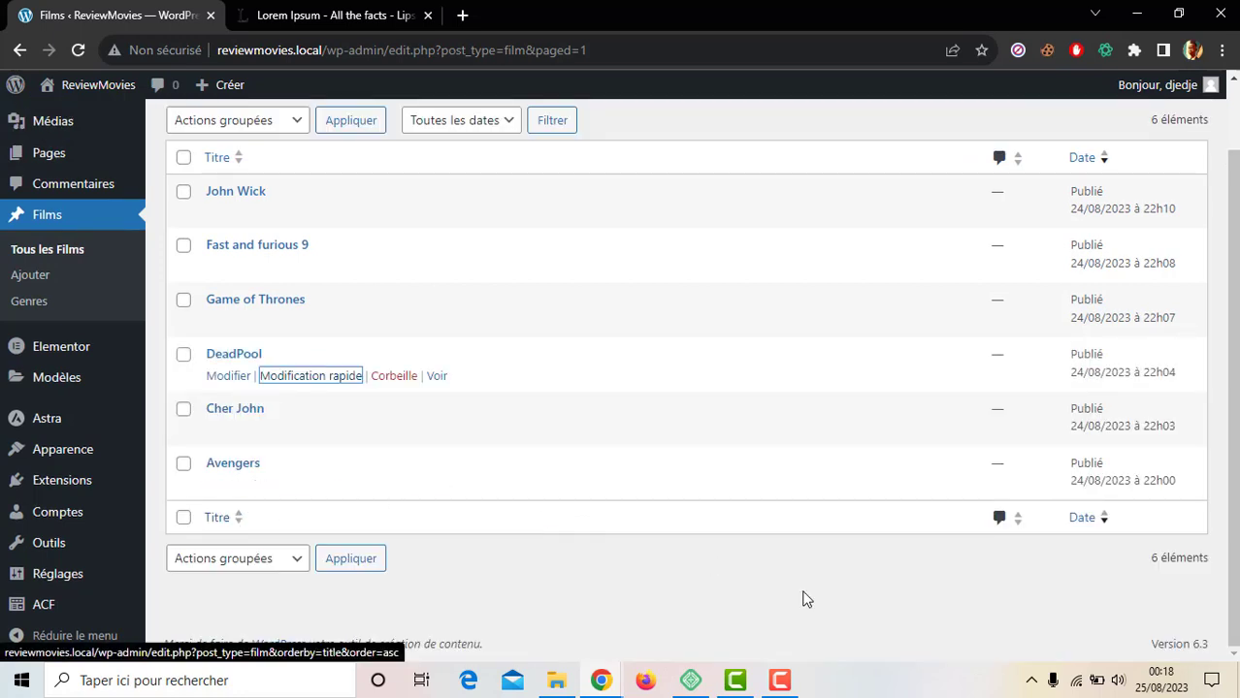
pyautogui.click(794, 678)
# Step: Open Modèles > Theme Builder and view the Elementor Single Post #27 template, whose instances are Films
pyautogui.click(1134, 600)
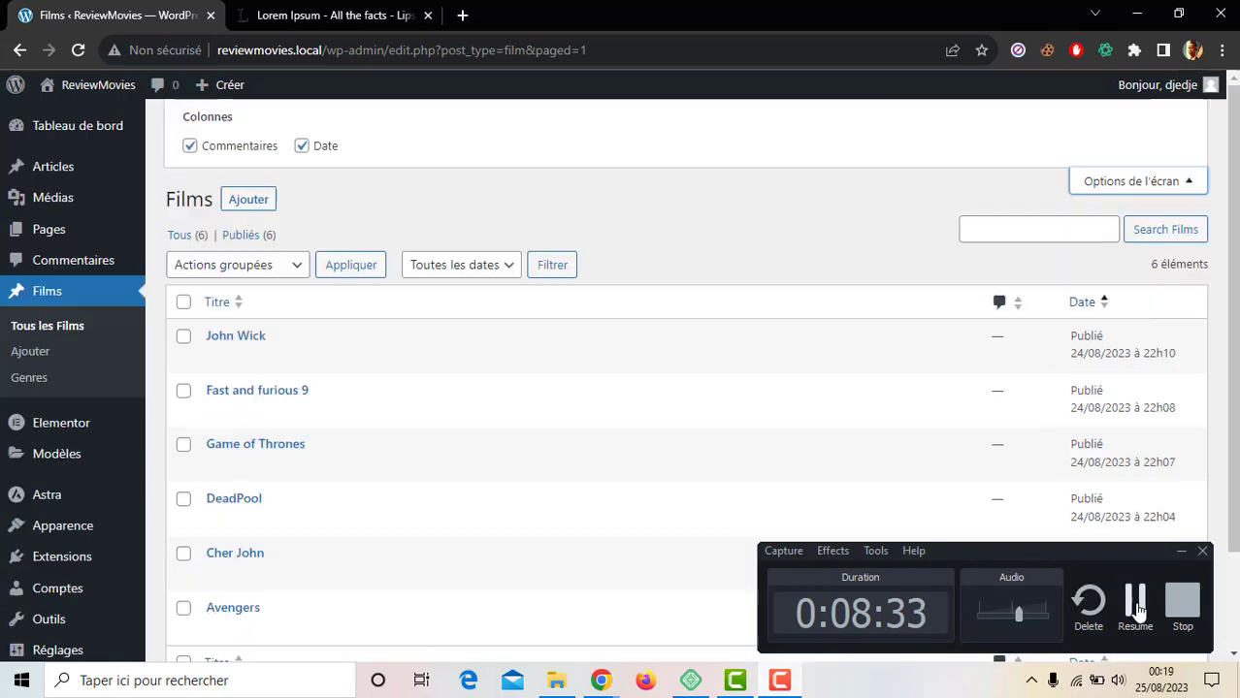
pyautogui.click(1136, 602)
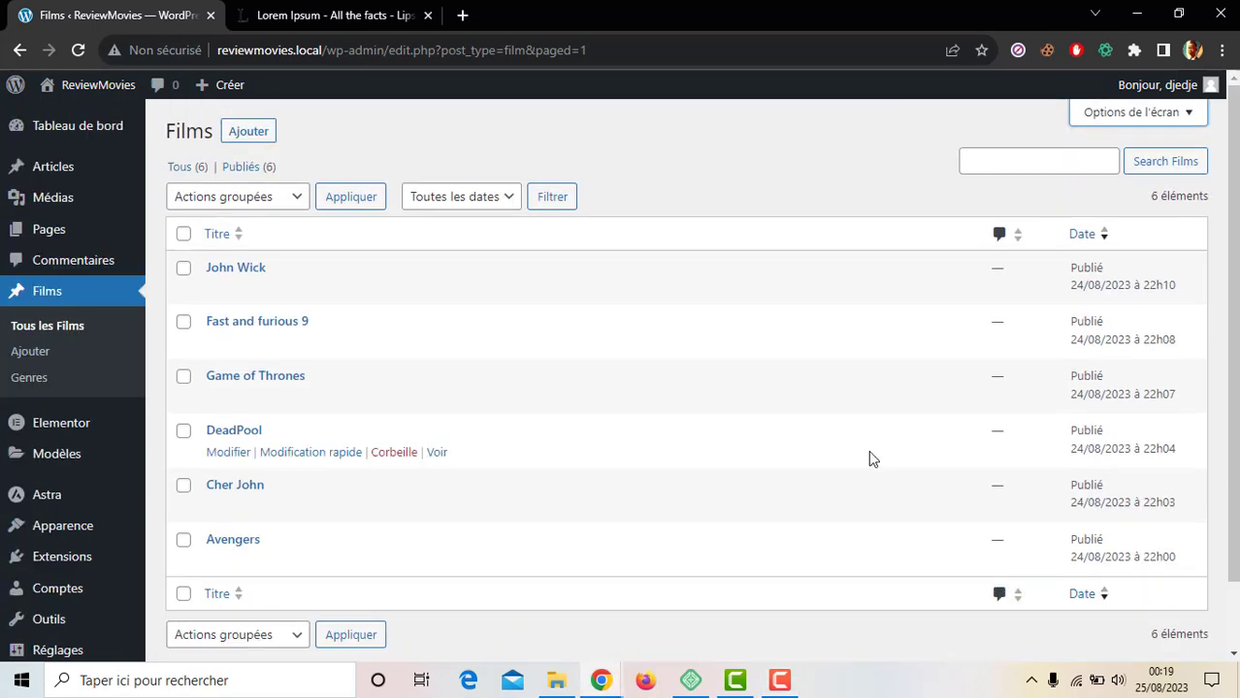
pyautogui.scroll(-2, 246, 479)
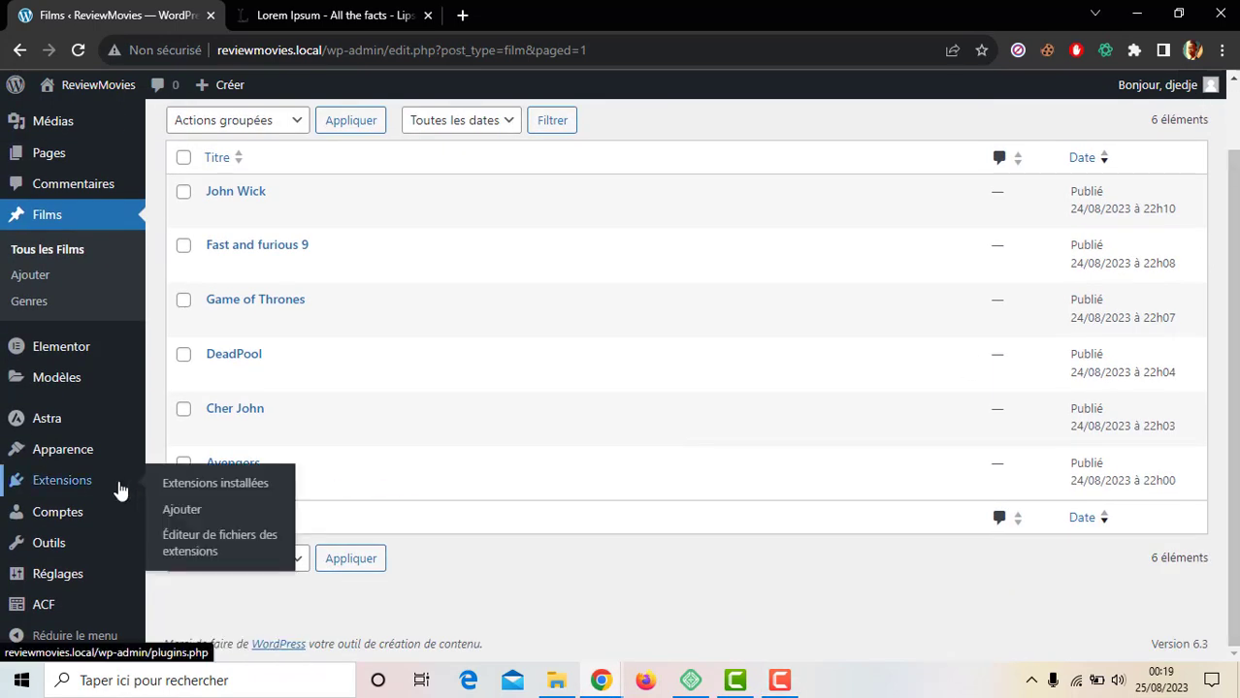
pyautogui.moveTo(92, 363)
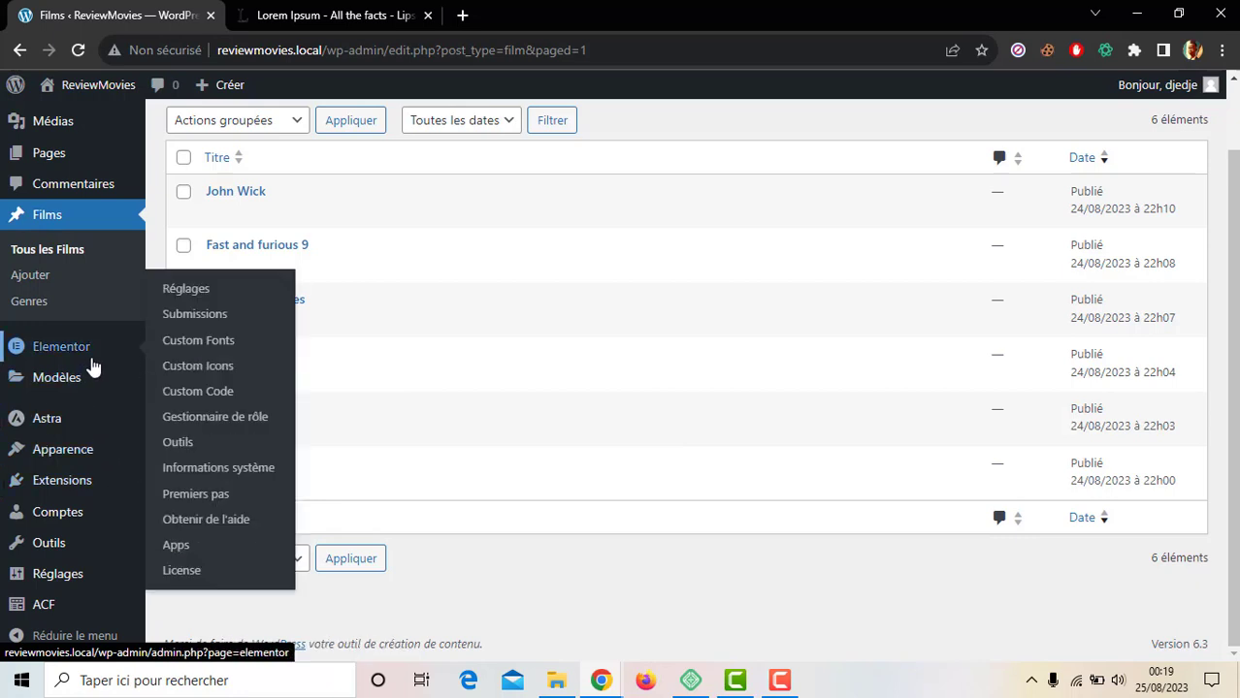
pyautogui.moveTo(95, 385)
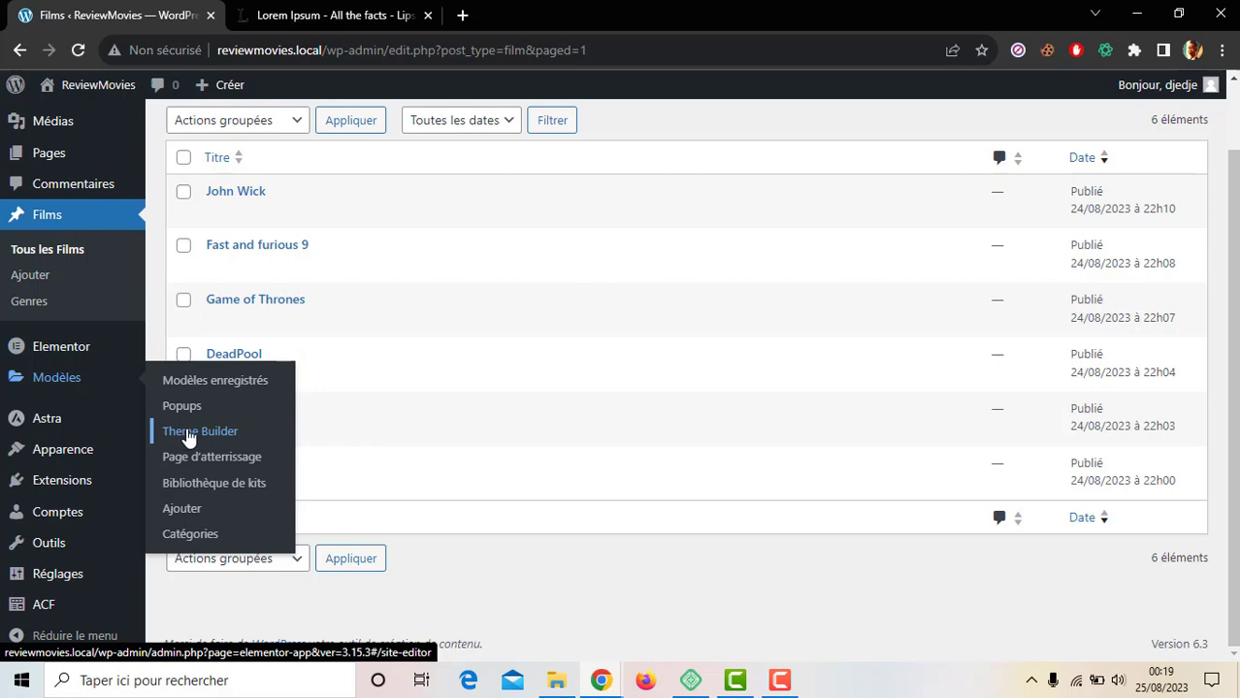
pyautogui.click(189, 439)
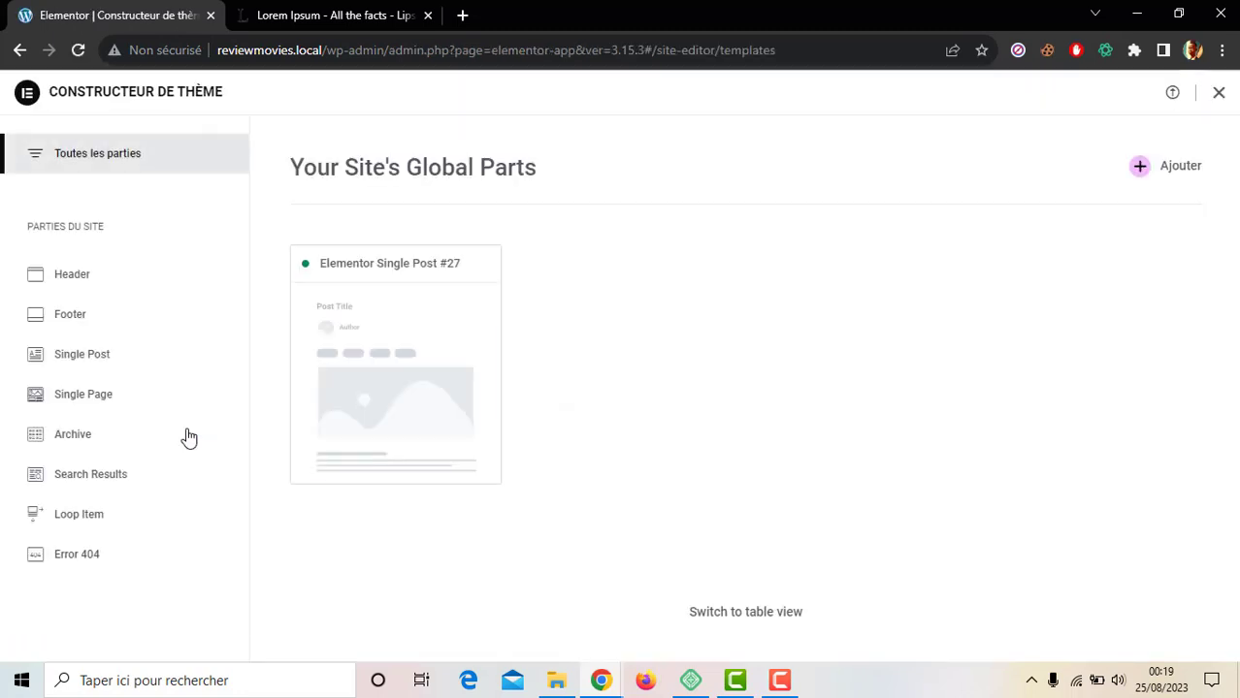
pyautogui.click(330, 385)
pyautogui.scroll(-1, 331, 385)
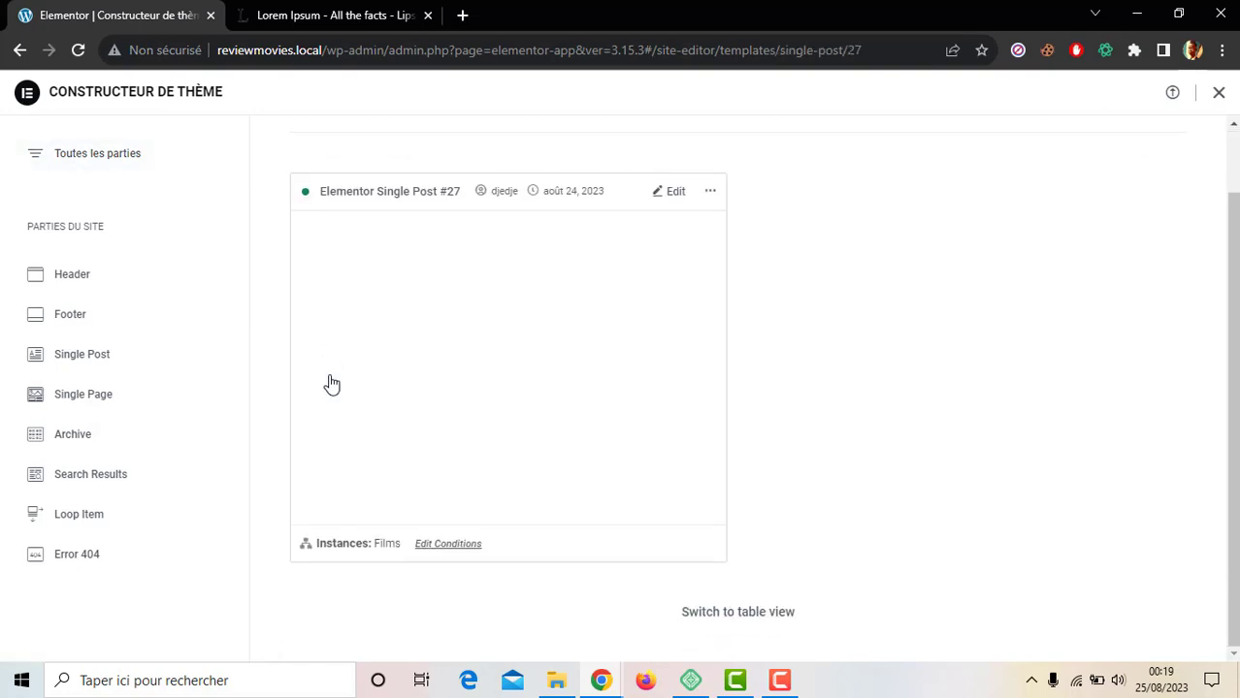
# Step: Edit Single Post #27 in Elementor and add an empty section under the John Wick title
pyautogui.click(673, 196)
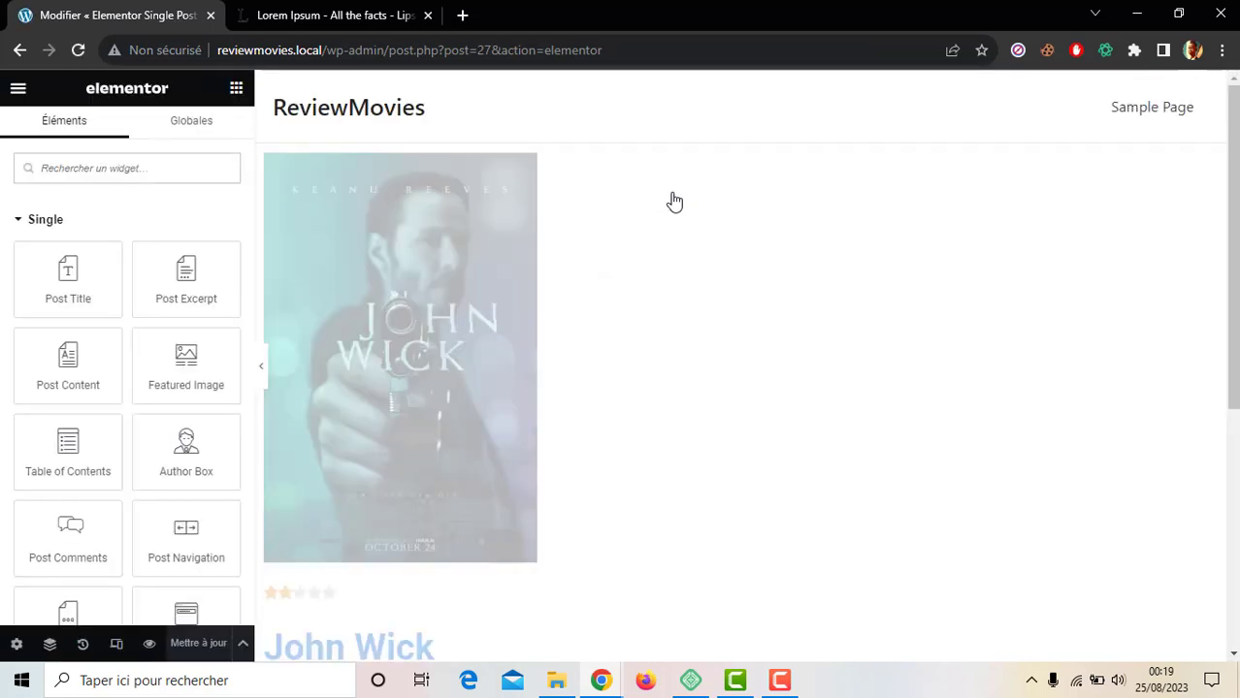
pyautogui.scroll(-5, 1129, 348)
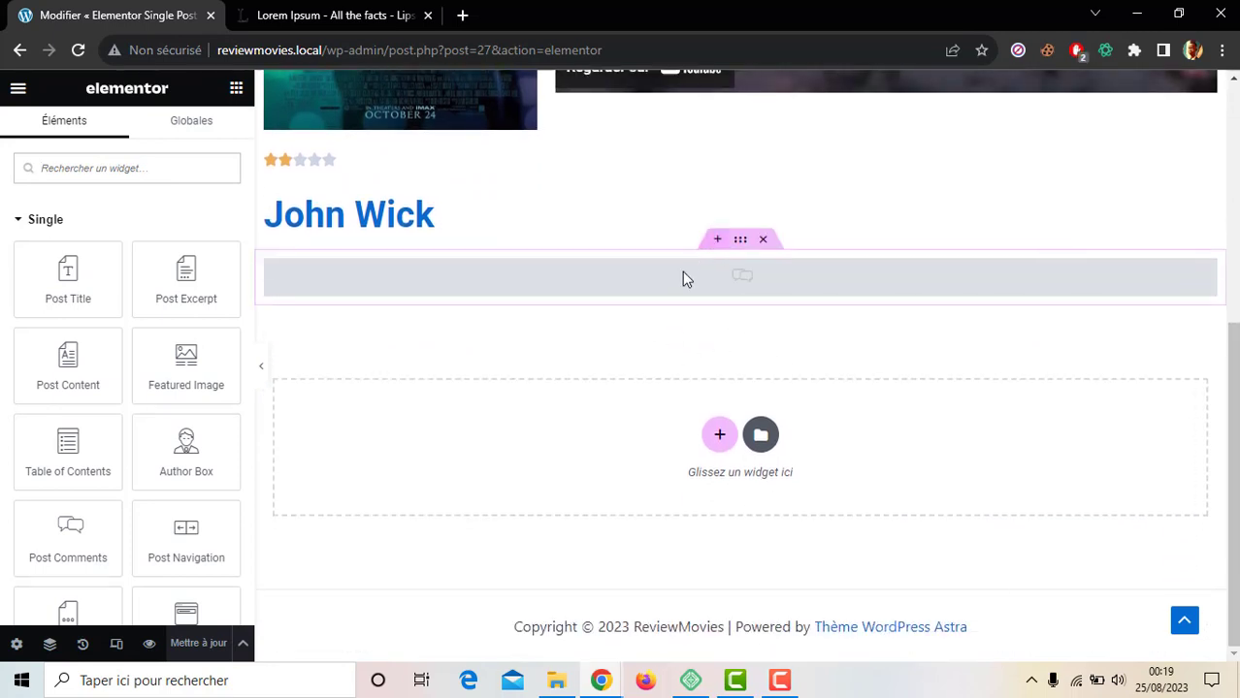
pyautogui.click(717, 239)
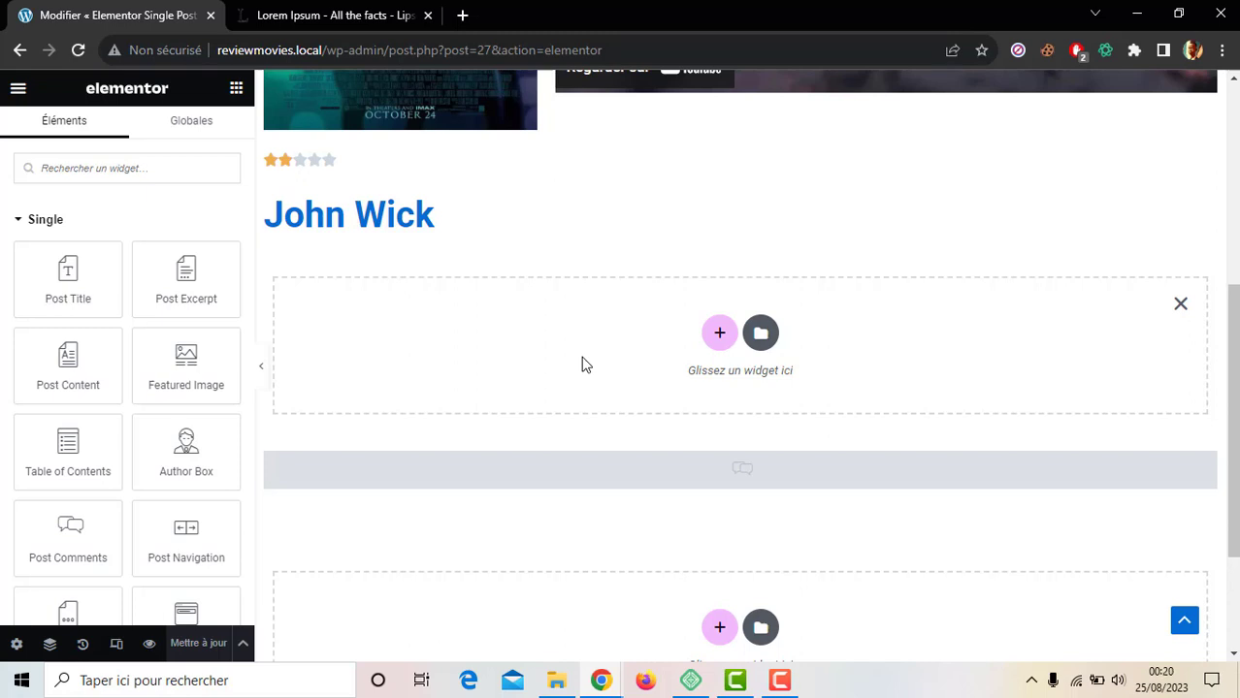
pyautogui.scroll(-2, 3, 421)
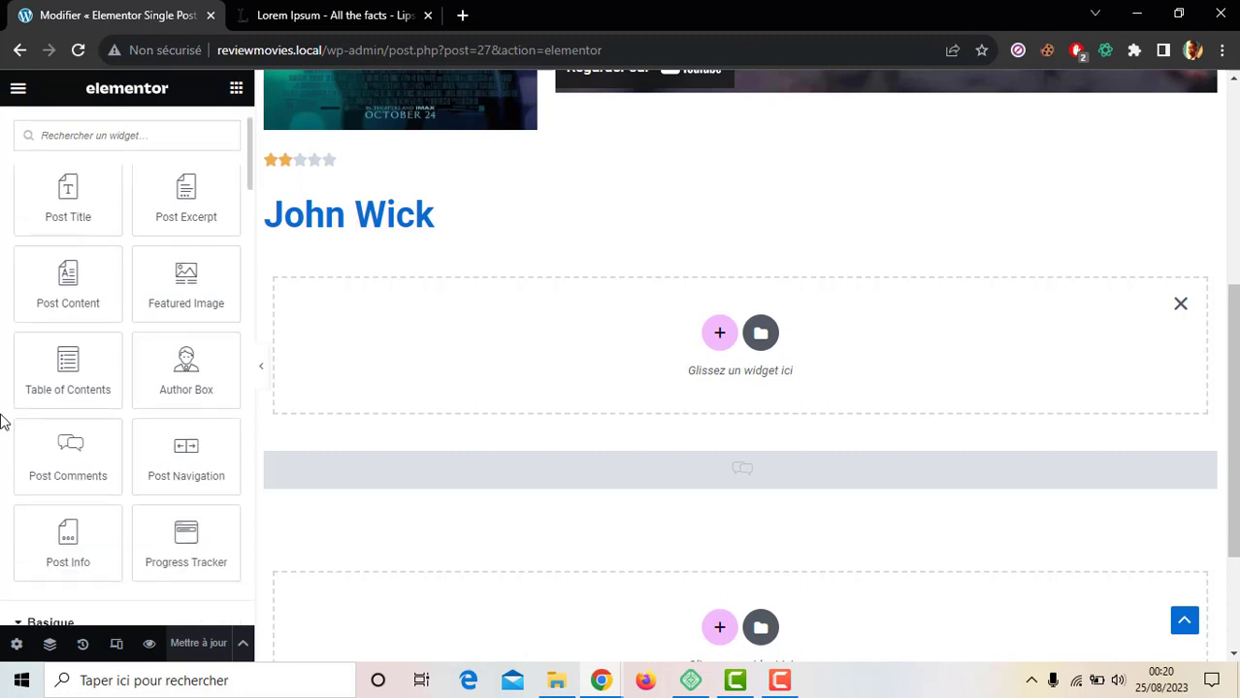
pyautogui.scroll(1, 3, 421)
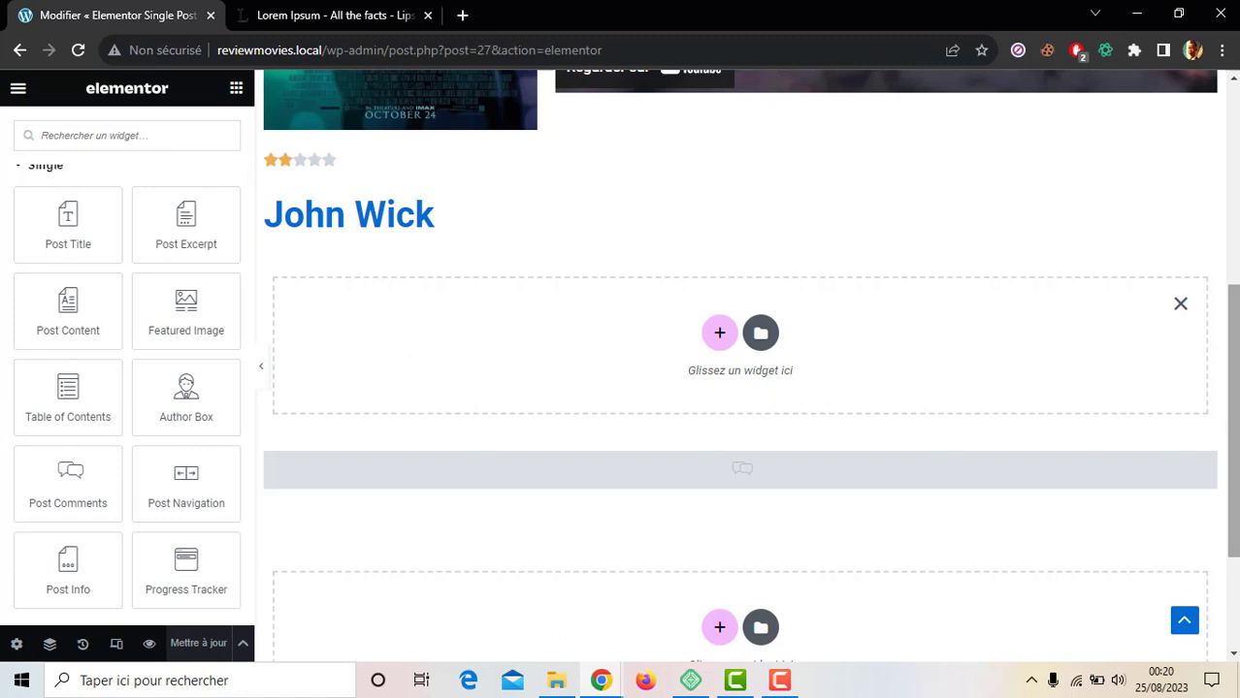
pyautogui.scroll(2, 1088, 423)
pyautogui.scroll(-1, 823, 493)
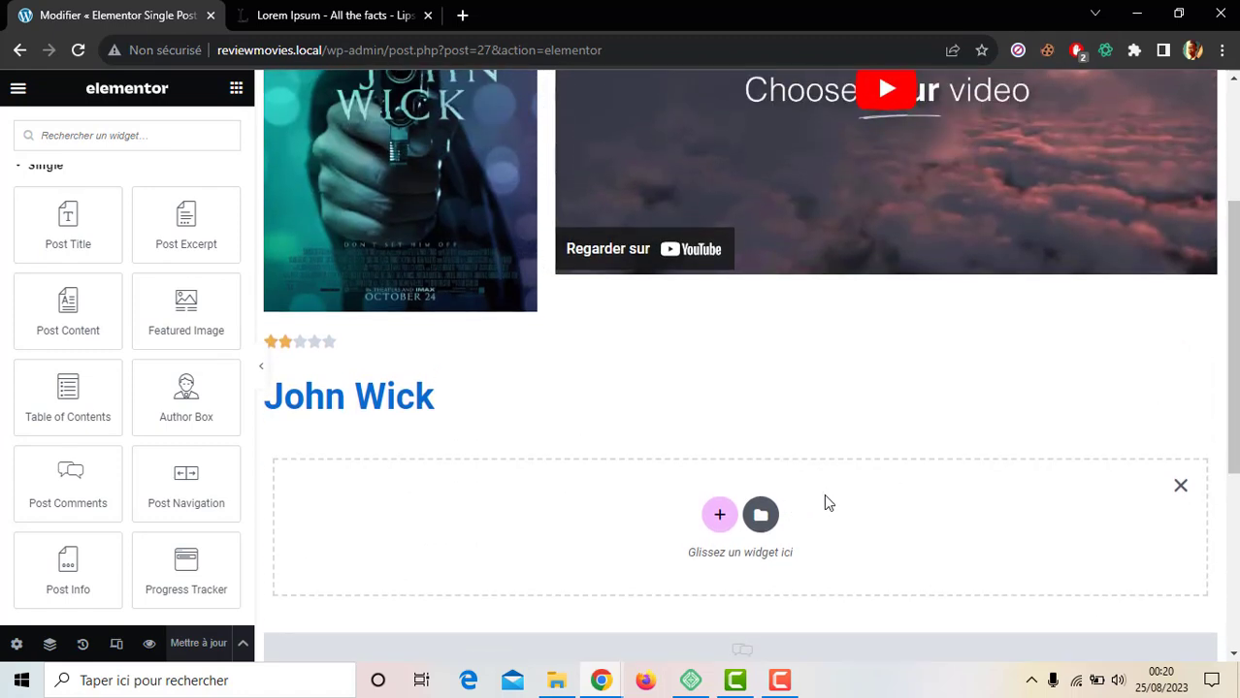
pyautogui.scroll(-1, 824, 493)
pyautogui.scroll(-1, 750, 341)
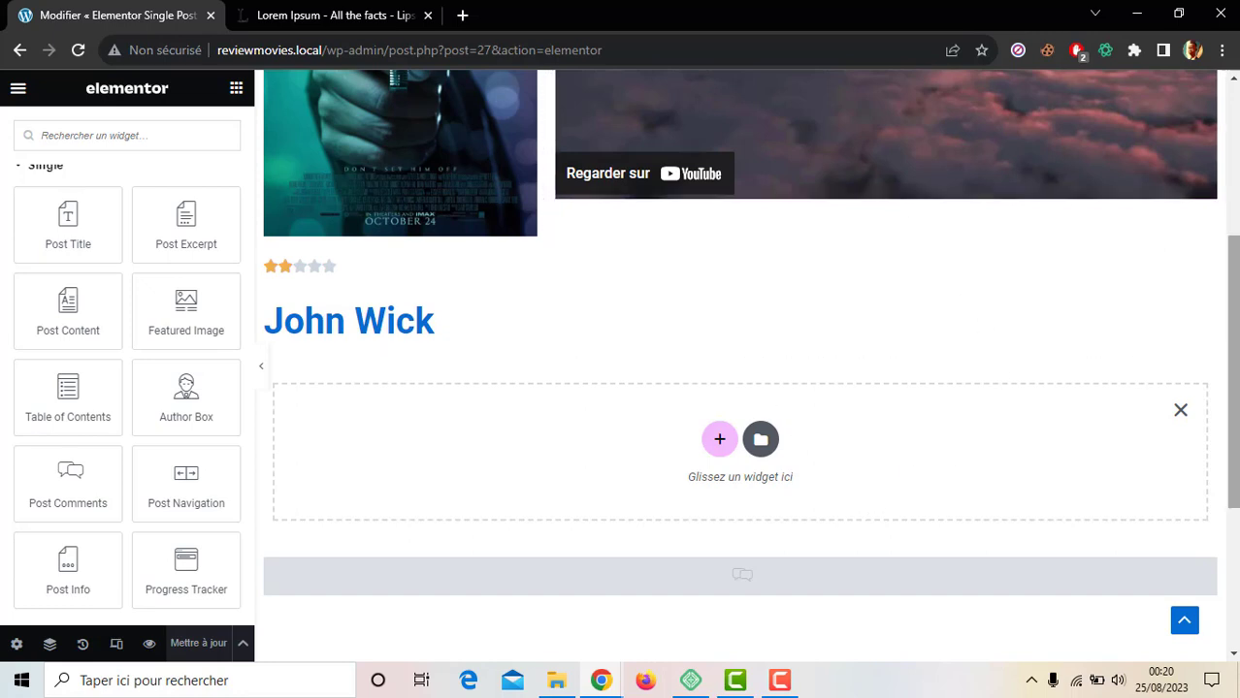
pyautogui.moveTo(1235, 407)
pyautogui.mouseDown()
pyautogui.moveTo(1236, 449)
pyautogui.moveTo(1239, 385)
pyautogui.moveTo(1239, 404)
pyautogui.mouseUp()
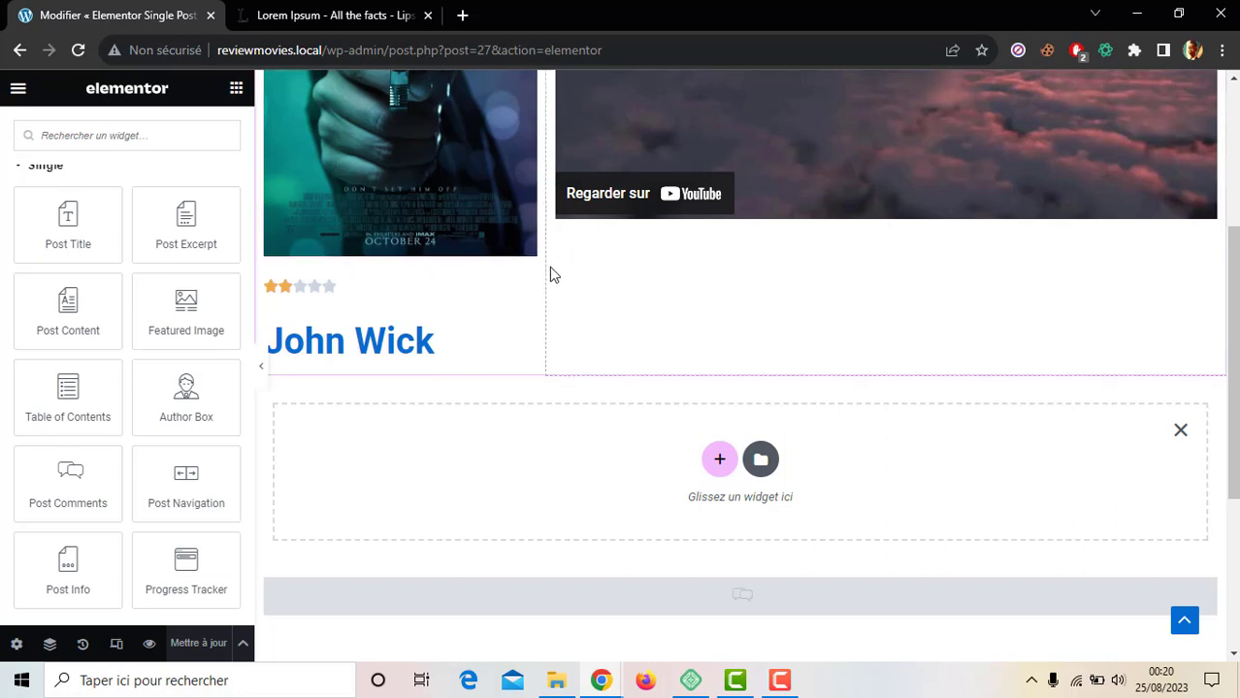
pyautogui.scroll(-1, 1058, 340)
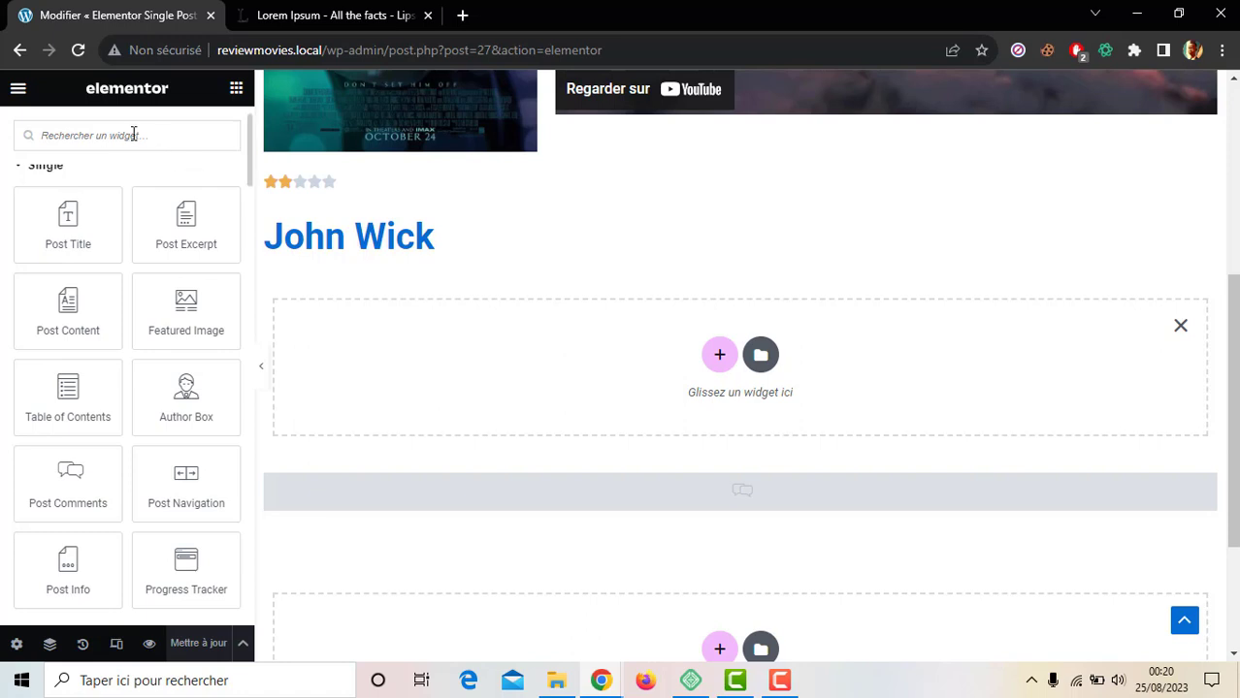
# Step: Drop a Posts widget into the empty section and add another empty section above it
pyautogui.write('post')
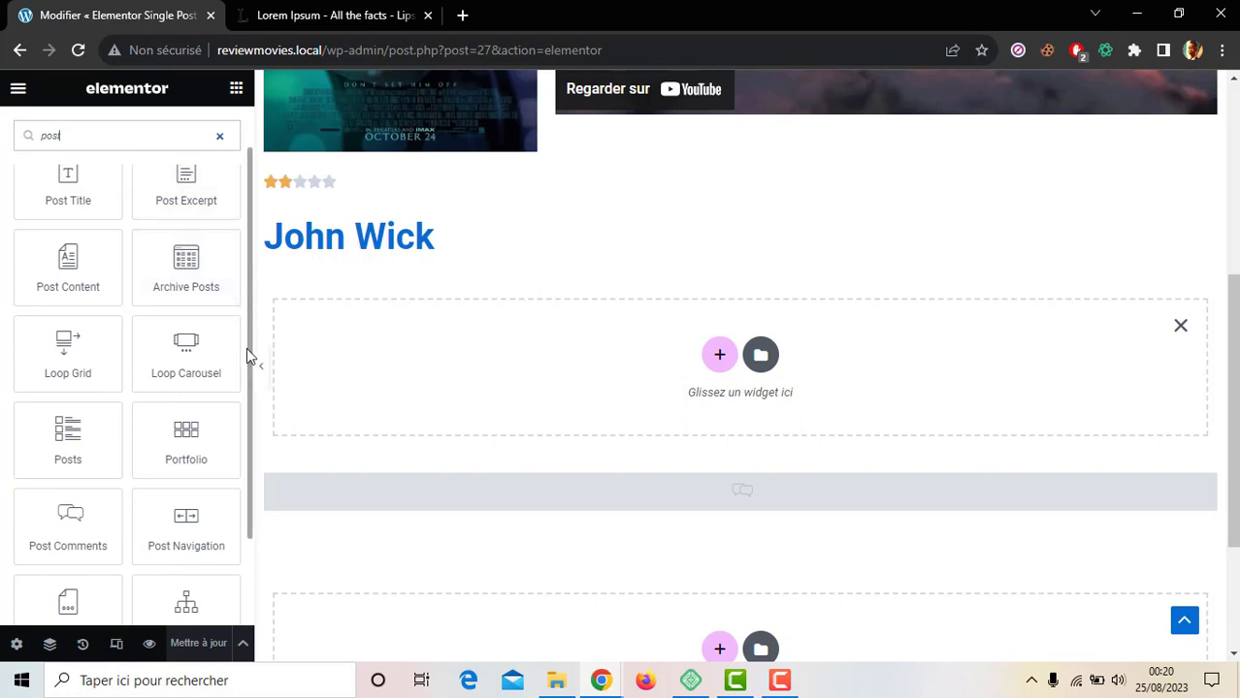
pyautogui.moveTo(247, 352); pyautogui.dragTo(247, 431)
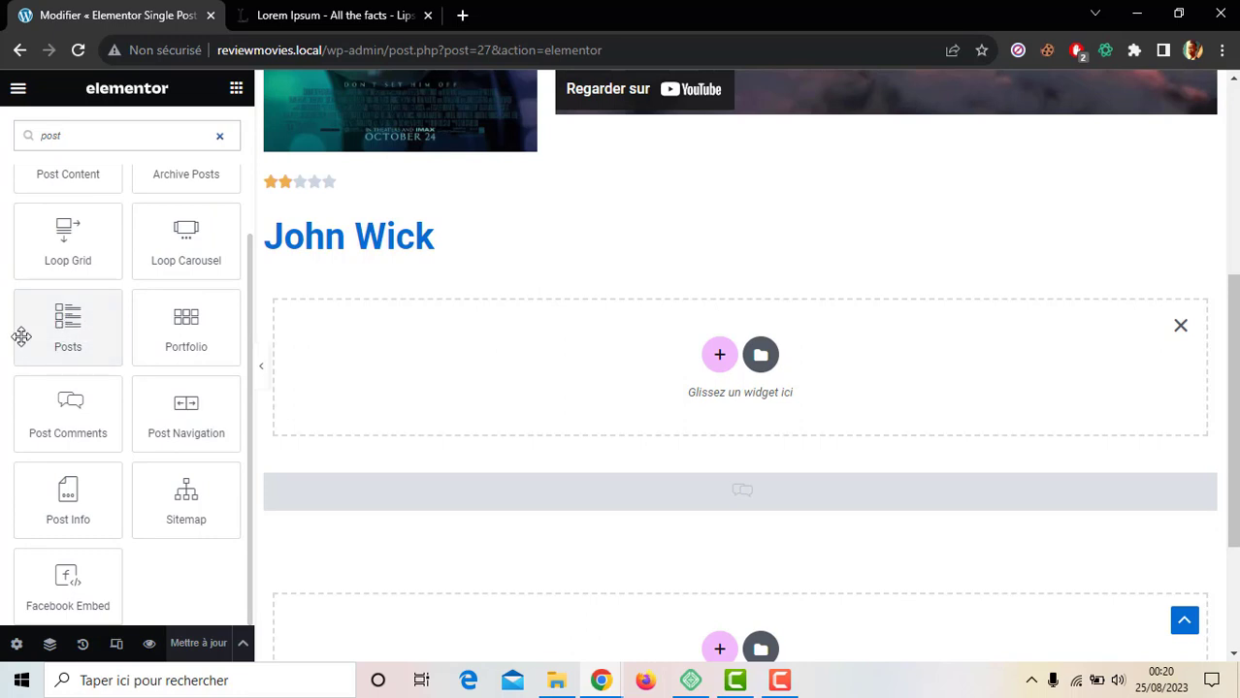
pyautogui.moveTo(43, 344); pyautogui.dragTo(467, 355)
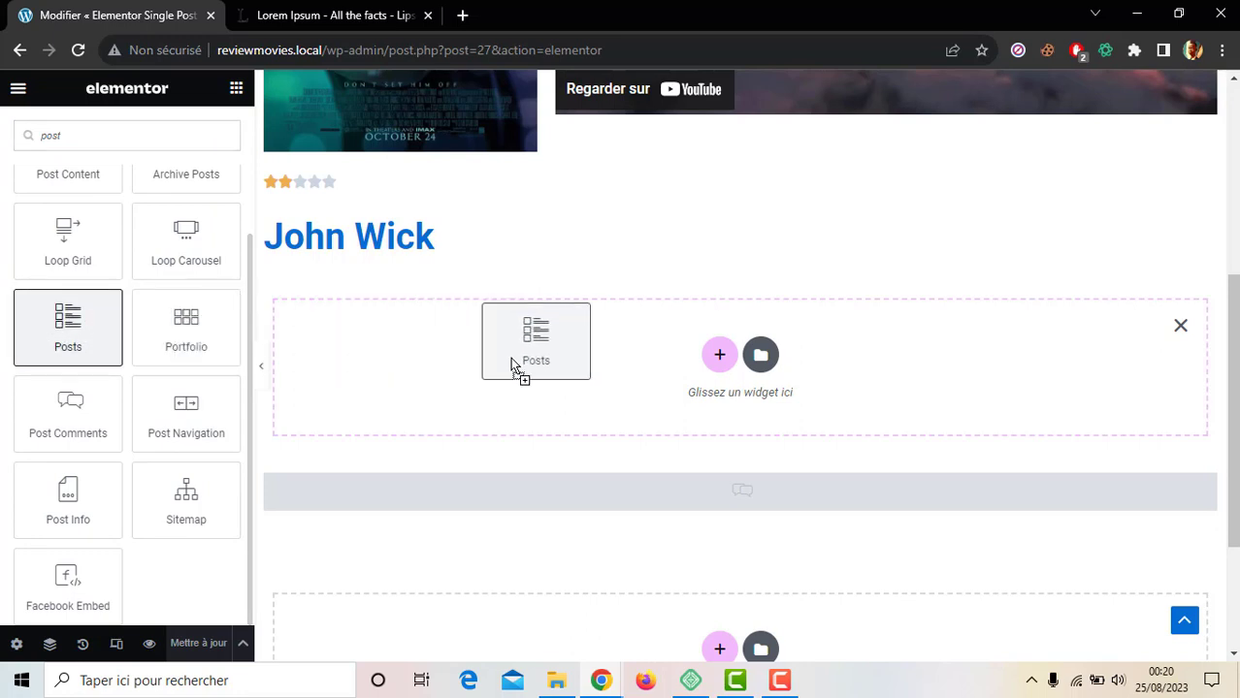
pyautogui.moveTo(511, 360); pyautogui.dragTo(511, 360)
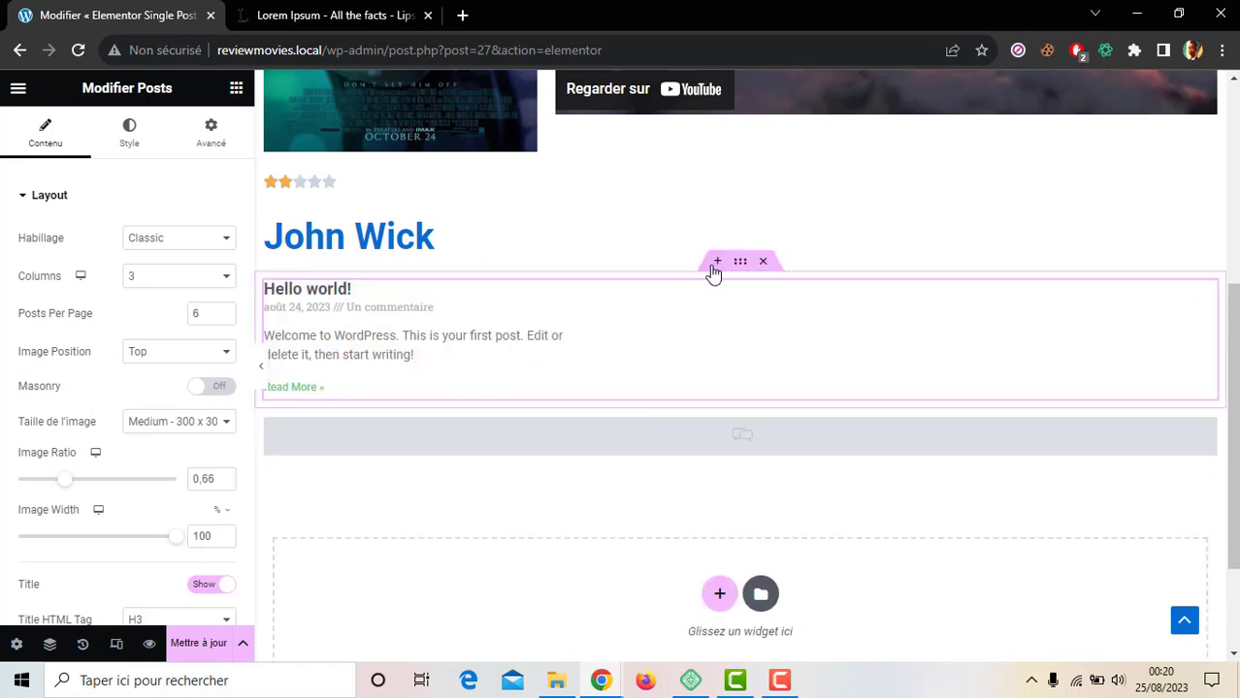
pyautogui.click(716, 262)
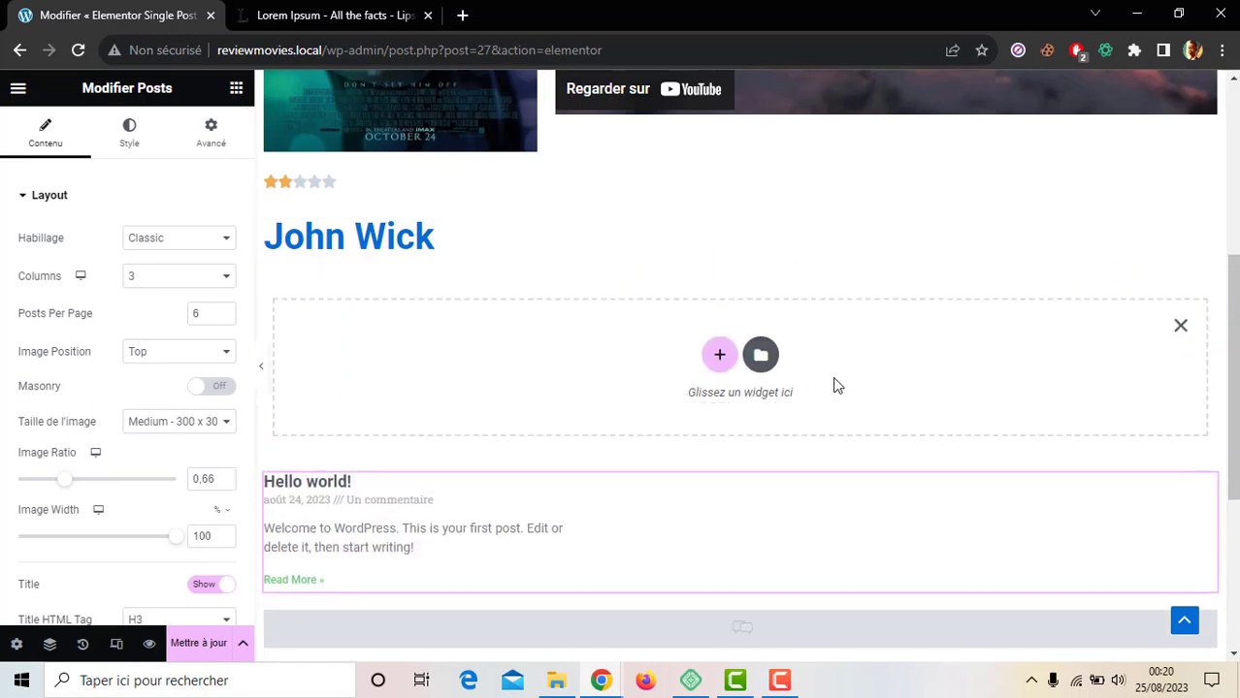
pyautogui.click(236, 92)
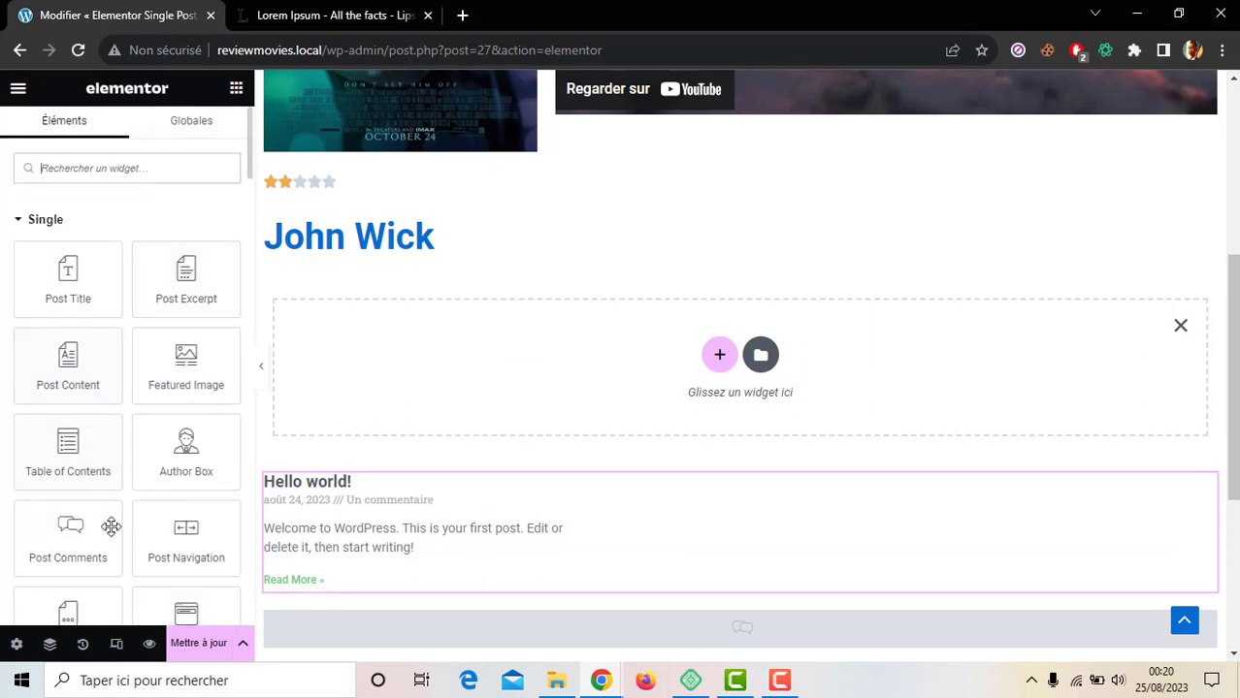
# Step: Add a Titre heading reading 'Films similaires' coloured Theme Couleur 3 above the posts
pyautogui.click(159, 165)
pyautogui.write('titre')
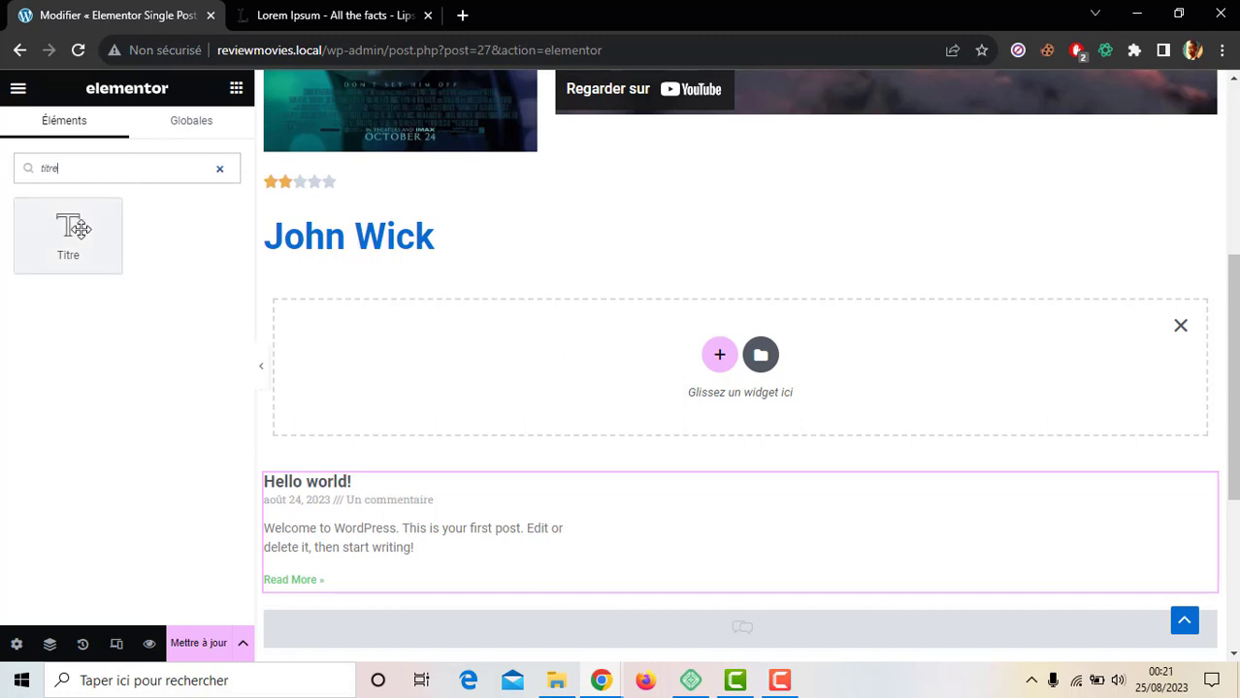
pyautogui.moveTo(68, 233); pyautogui.dragTo(480, 335)
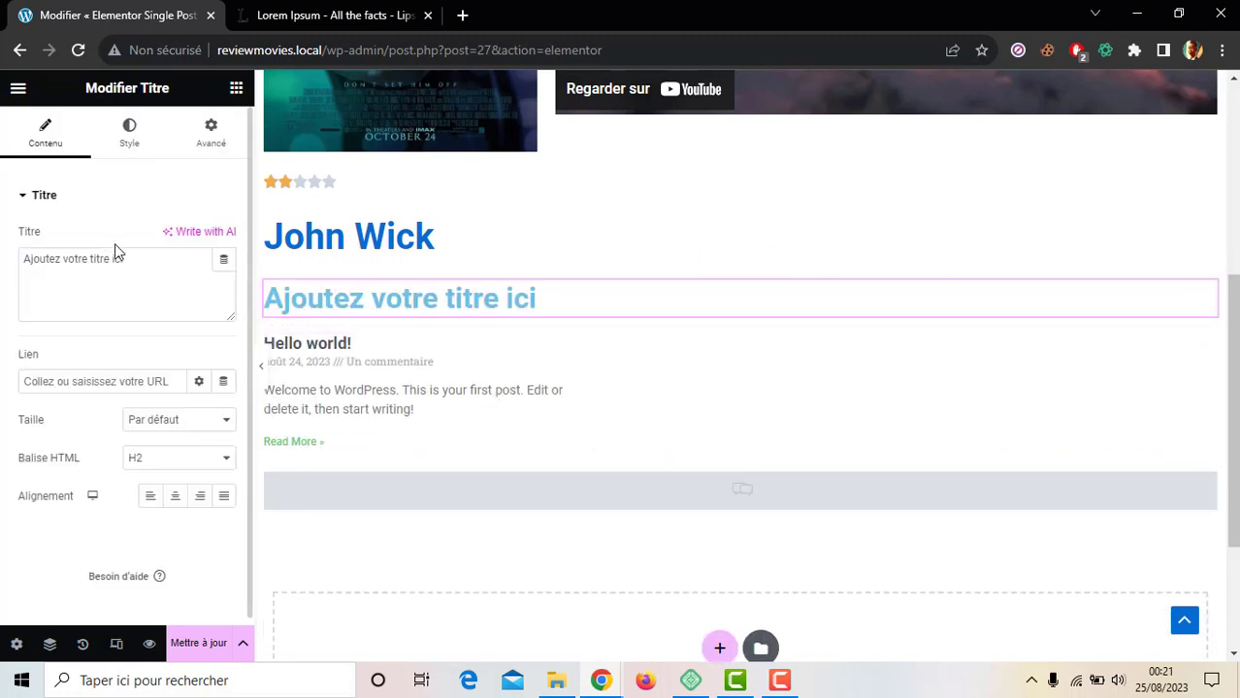
pyautogui.moveTo(131, 260); pyautogui.dragTo(4, 280)
pyautogui.write('F')
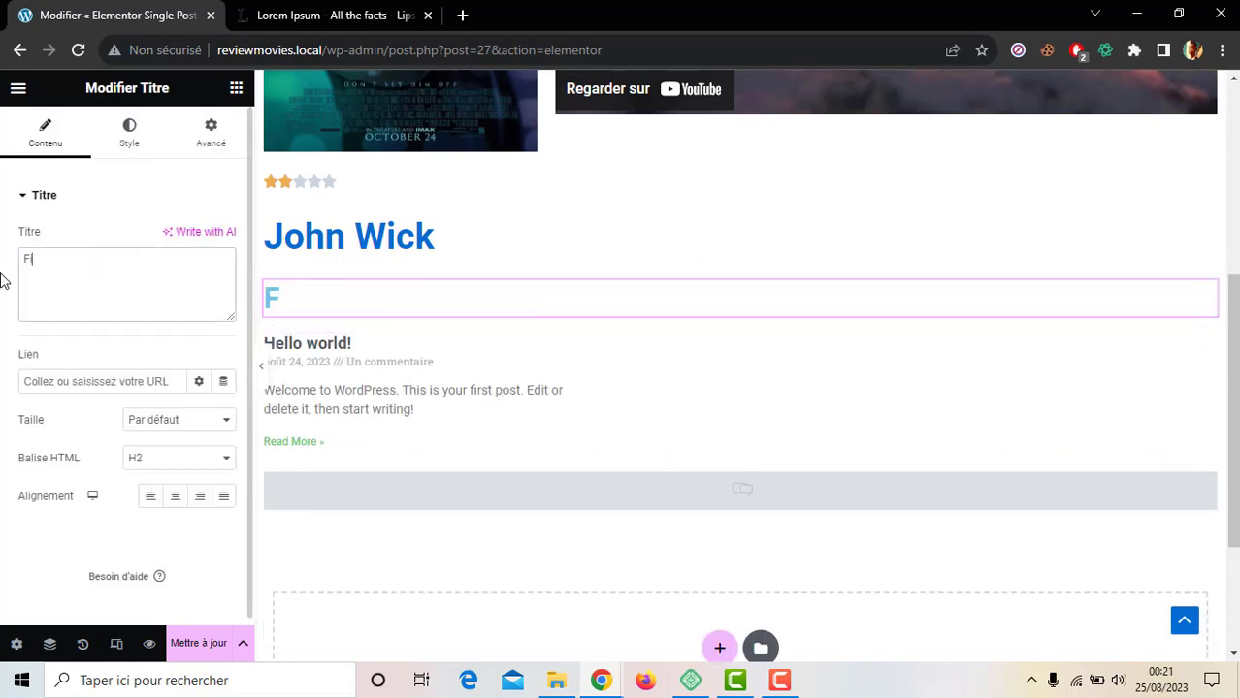
pyautogui.write('ilms similaires')
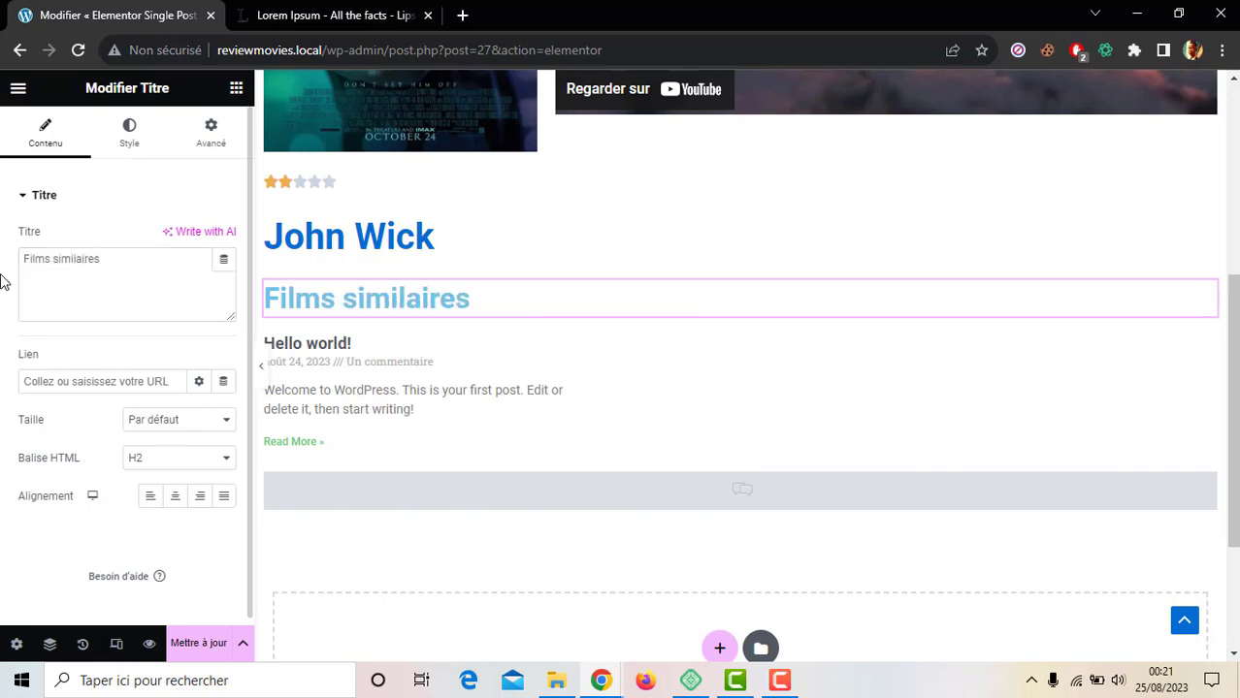
pyautogui.click(136, 133)
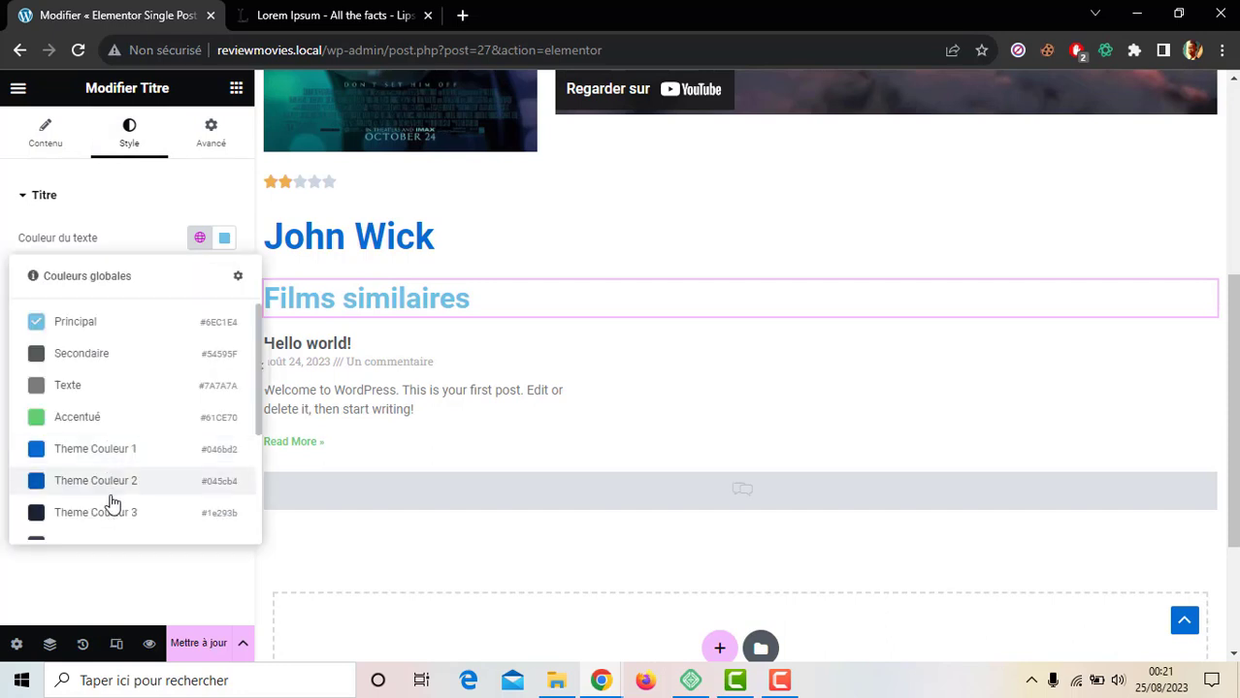
pyautogui.click(111, 511)
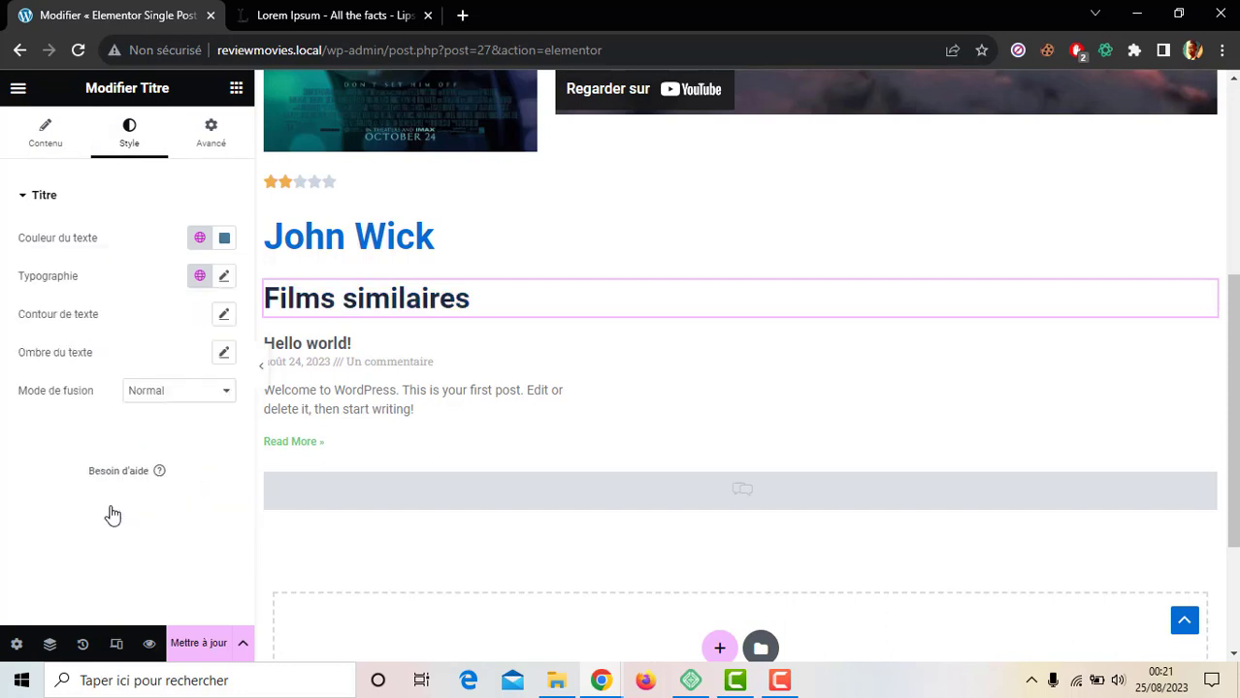
pyautogui.click(236, 88)
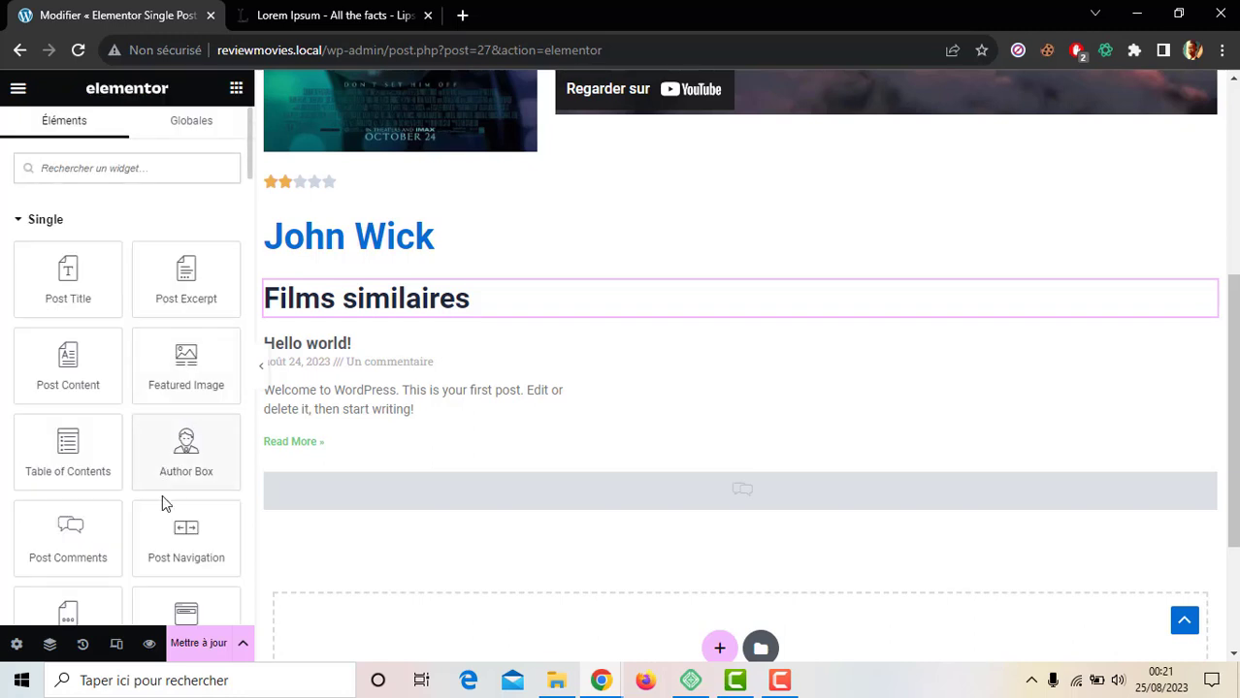
# Step: Insert an Espaceur widget above the Films similaires heading
pyautogui.click(222, 163)
pyautogui.write('espa')
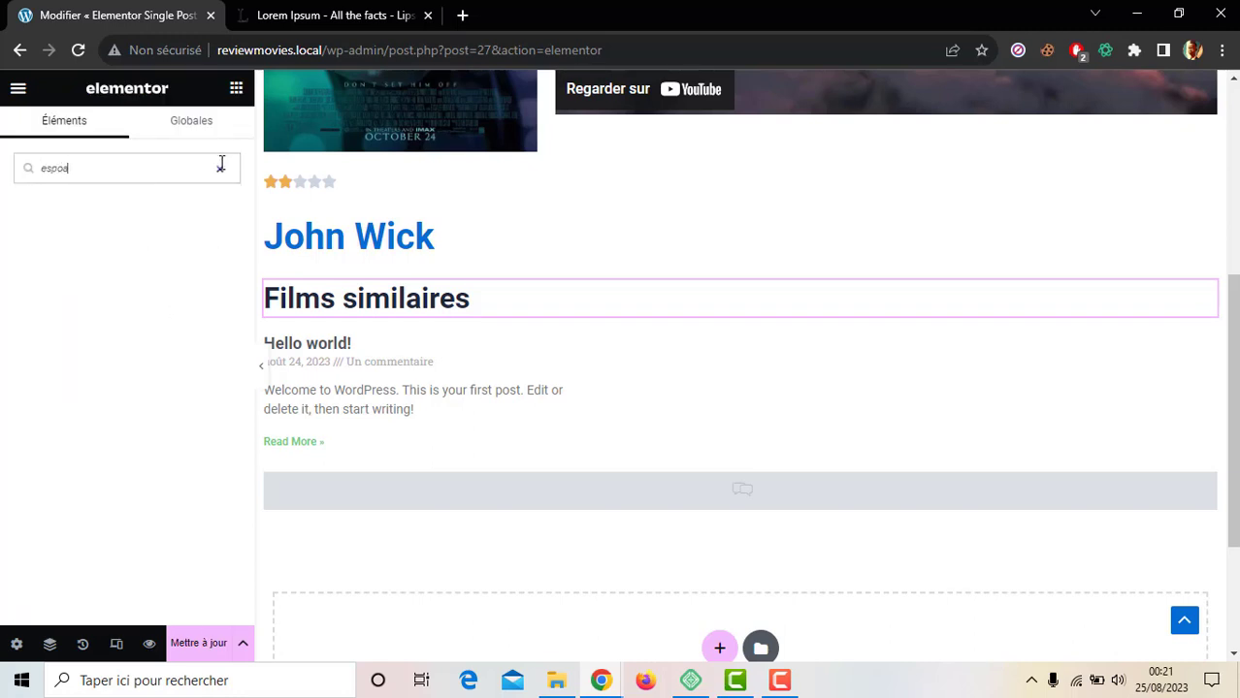
pyautogui.write('a')
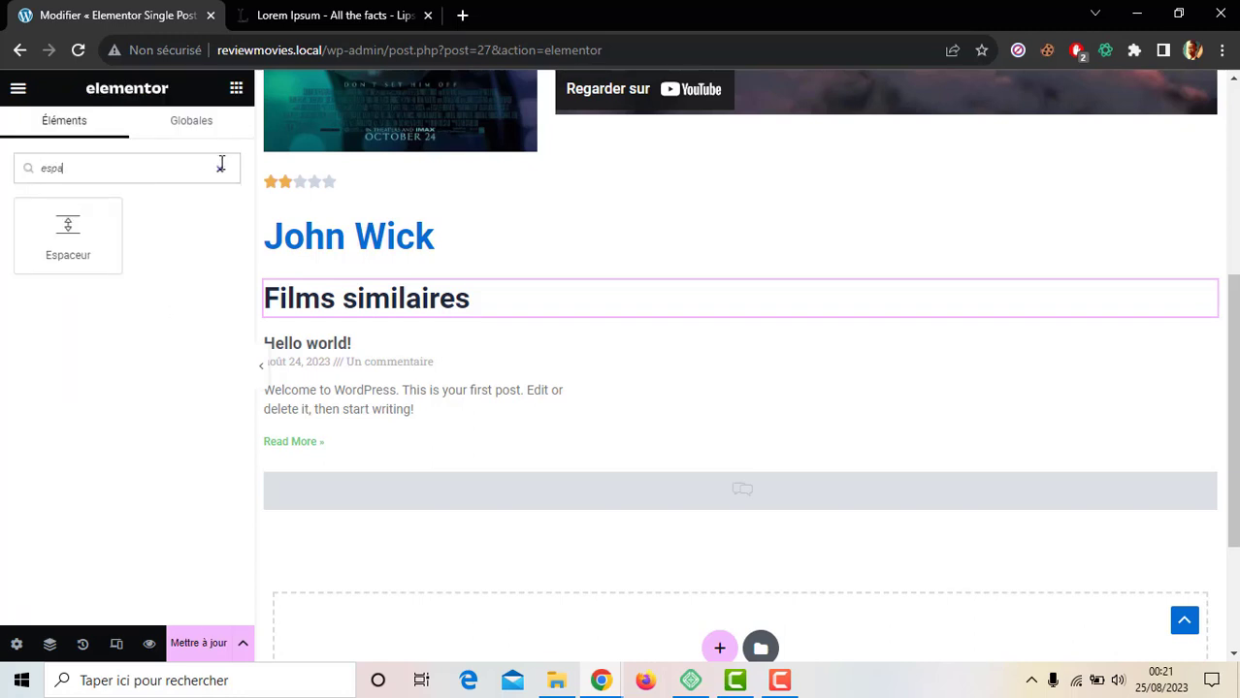
pyautogui.moveTo(97, 233); pyautogui.dragTo(473, 291)
pyautogui.scroll(-2, 960, 380)
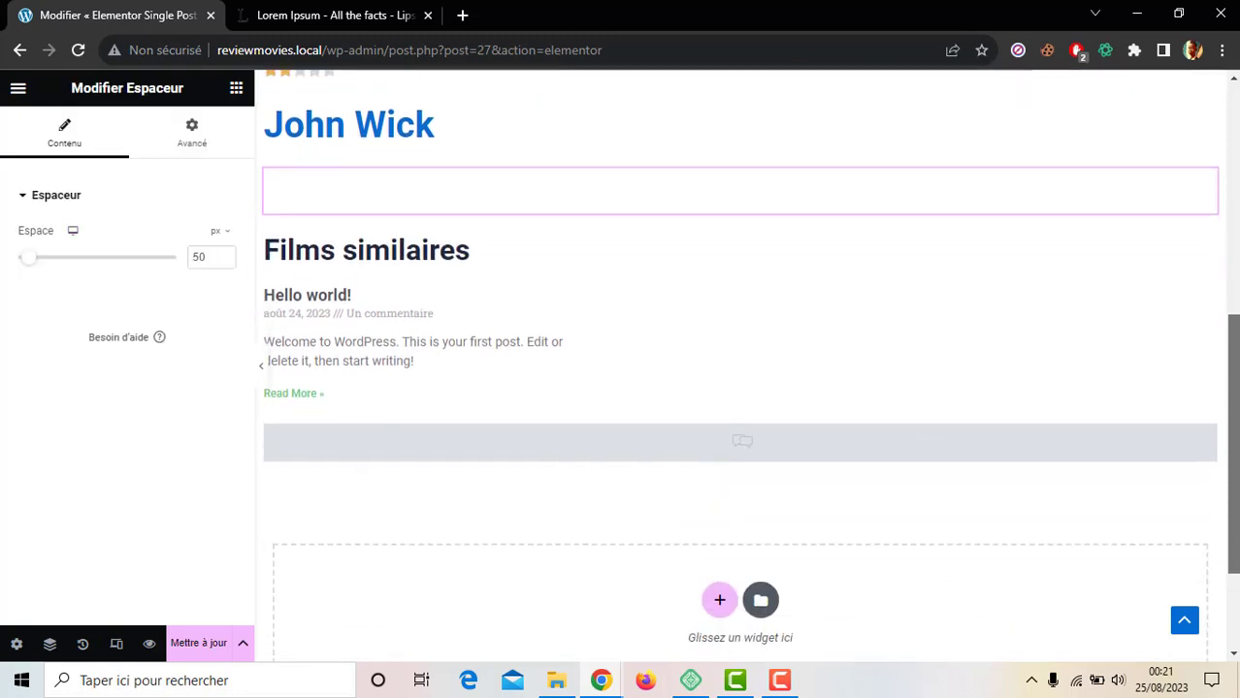
# Step: Remove Date and Comments from the Posts widget's meta data
pyautogui.click(637, 325)
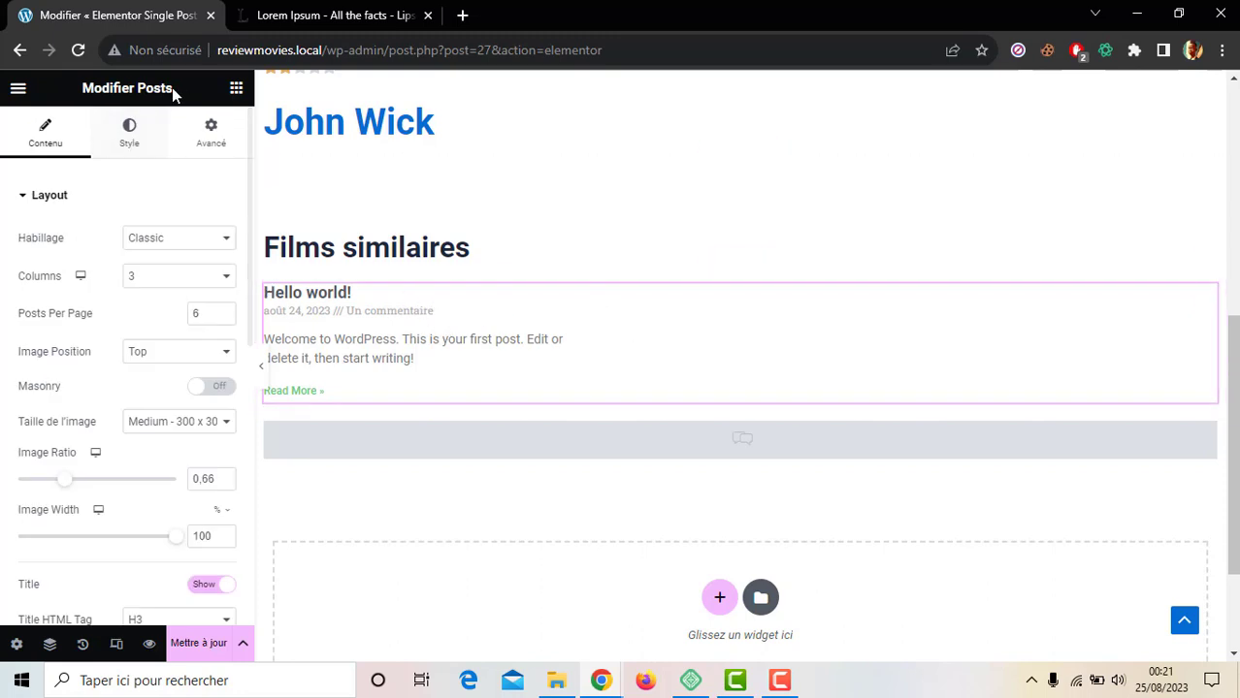
pyautogui.moveTo(138, 89); pyautogui.dragTo(174, 88)
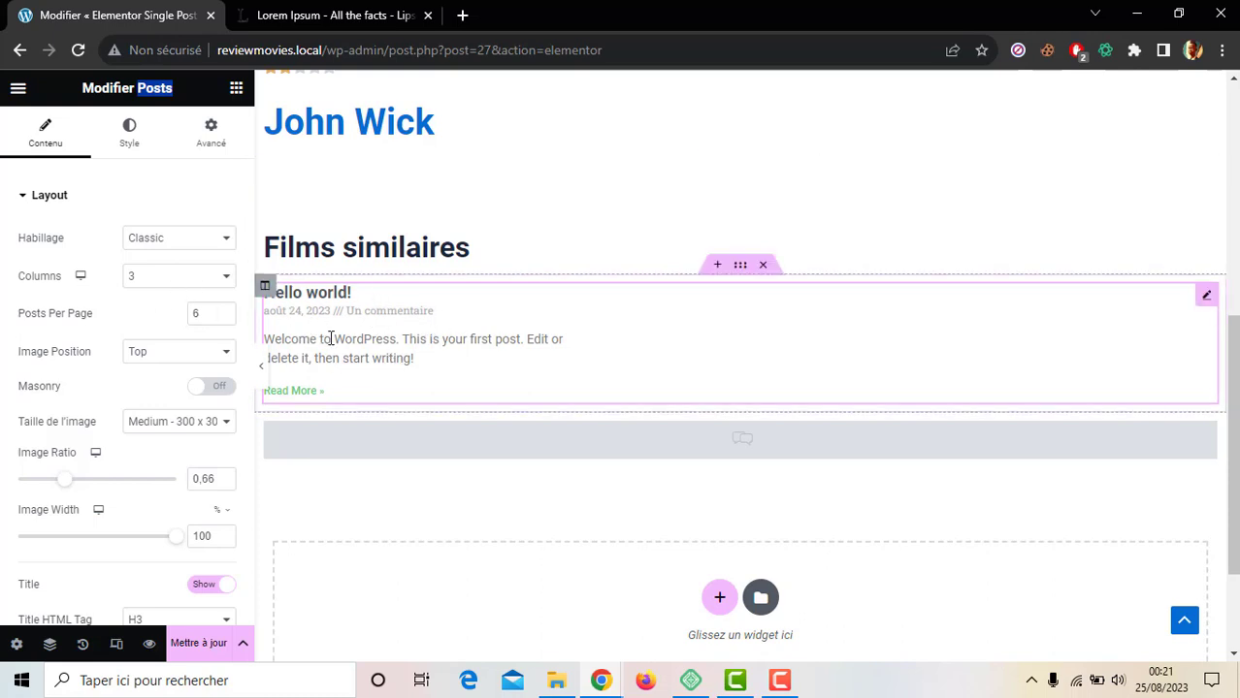
pyautogui.click(3, 445)
pyautogui.scroll(-6, 2, 446)
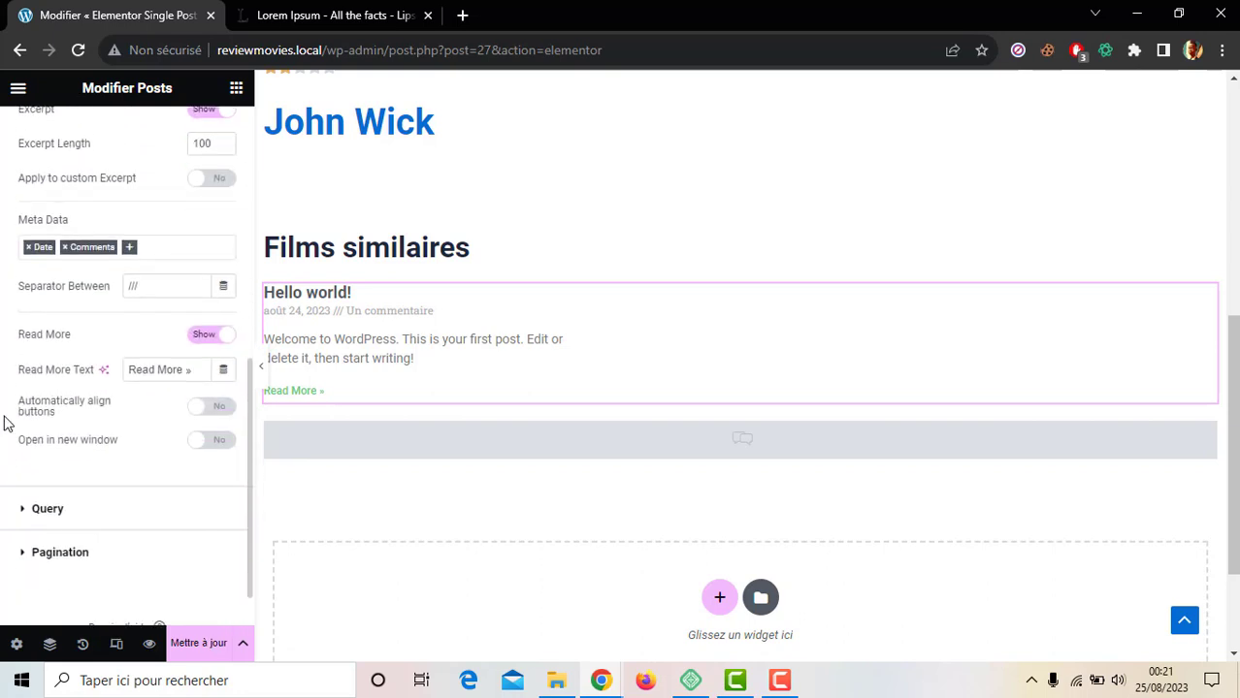
pyautogui.click(28, 247)
pyautogui.click(29, 248)
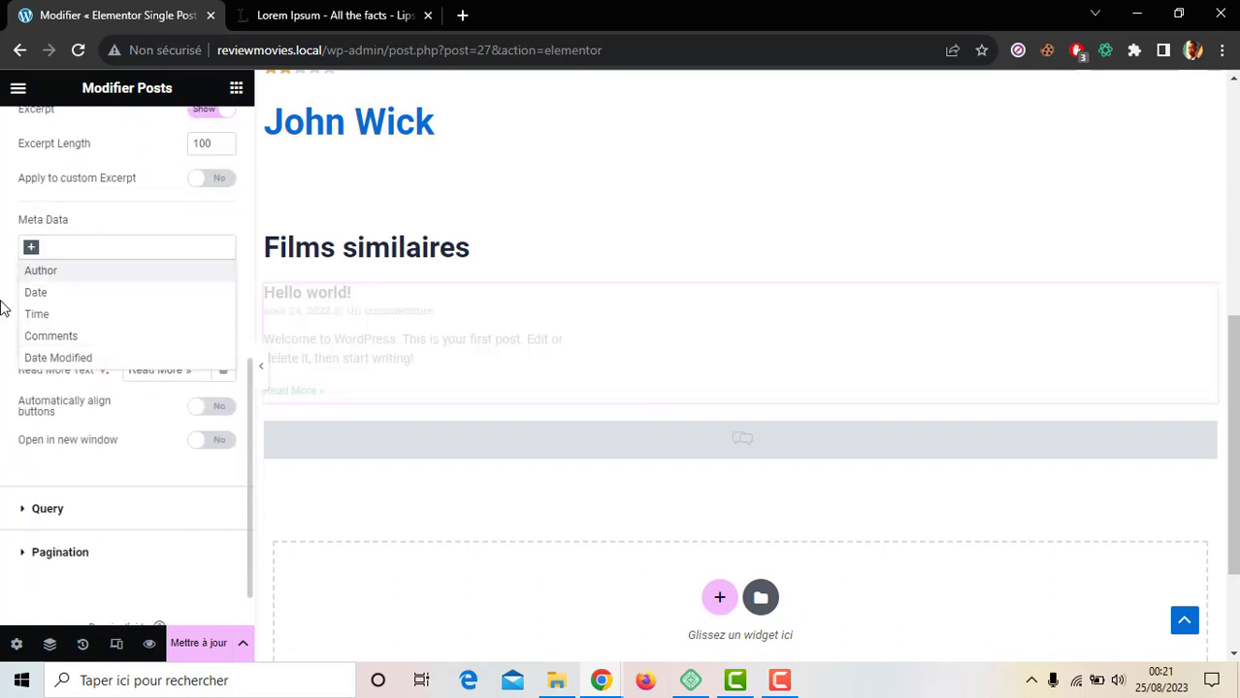
pyautogui.scroll(-1, 3, 308)
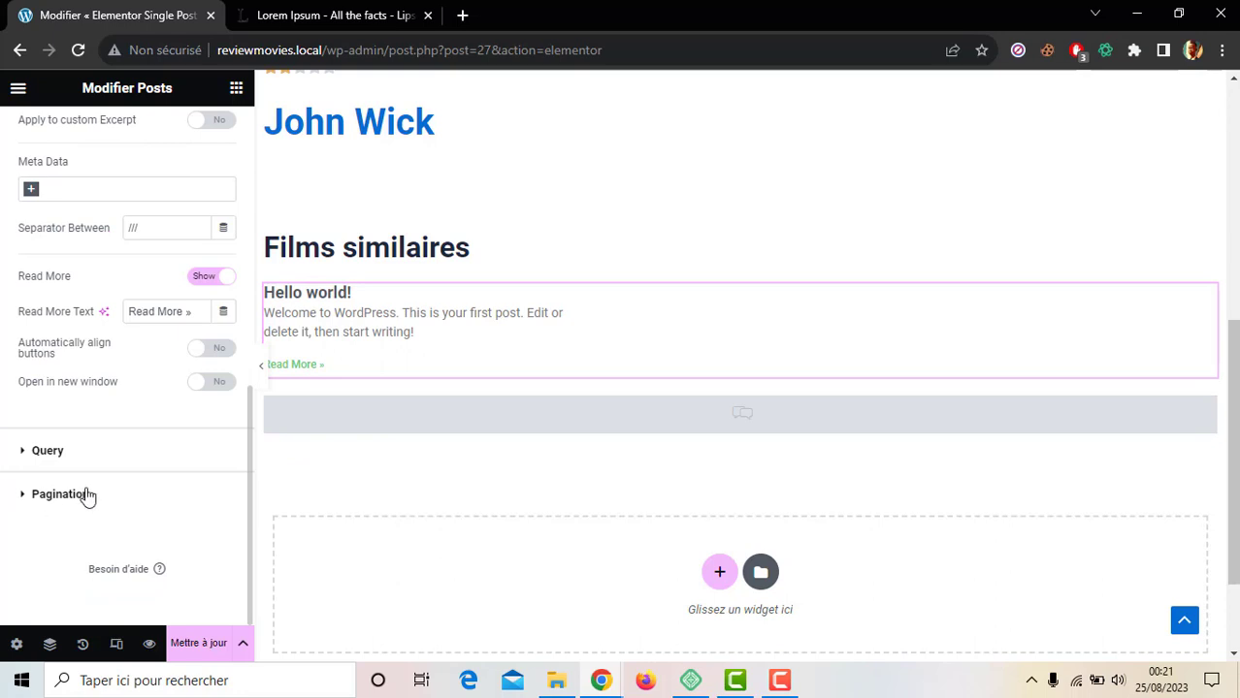
# Step: Set the Posts widget's query Source to Films
pyautogui.click(46, 452)
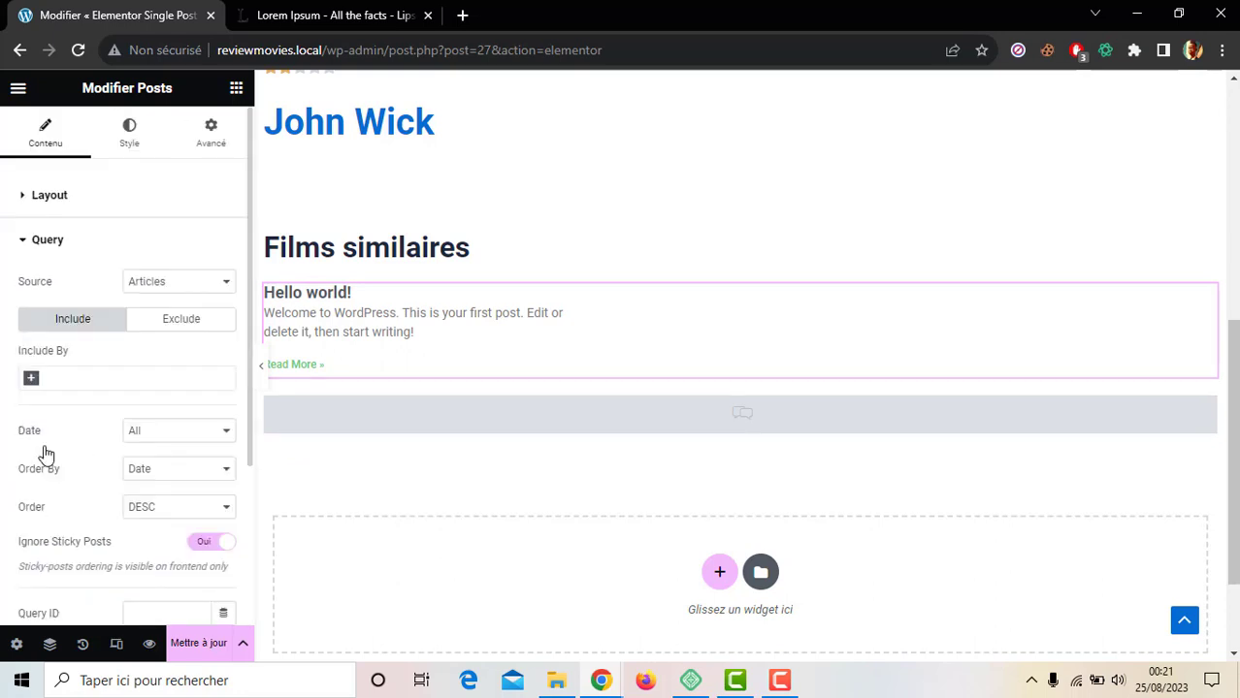
pyautogui.scroll(-1, 43, 452)
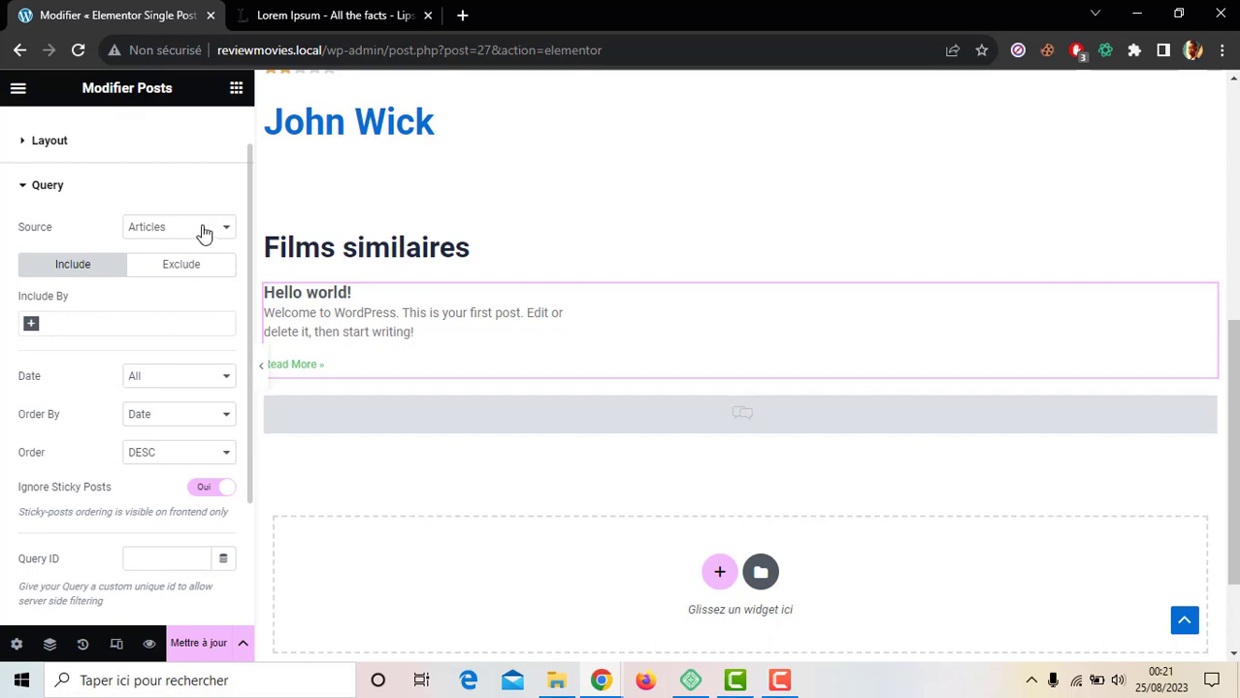
pyautogui.click(159, 233)
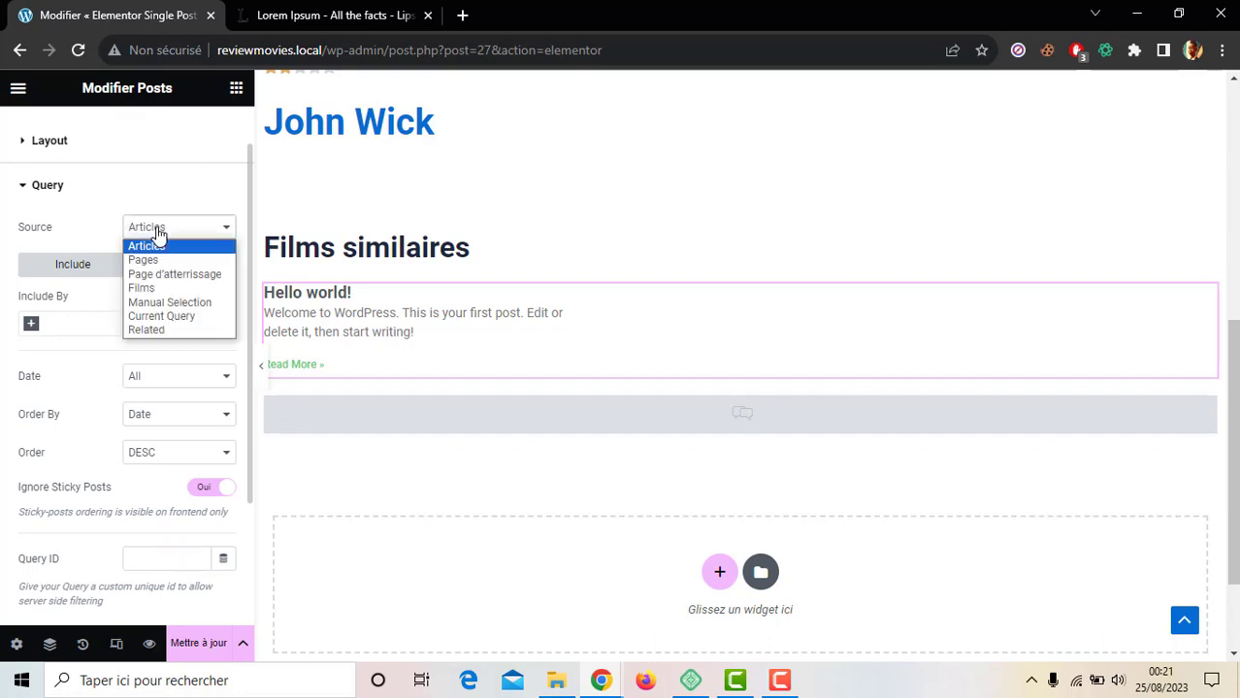
pyautogui.click(141, 289)
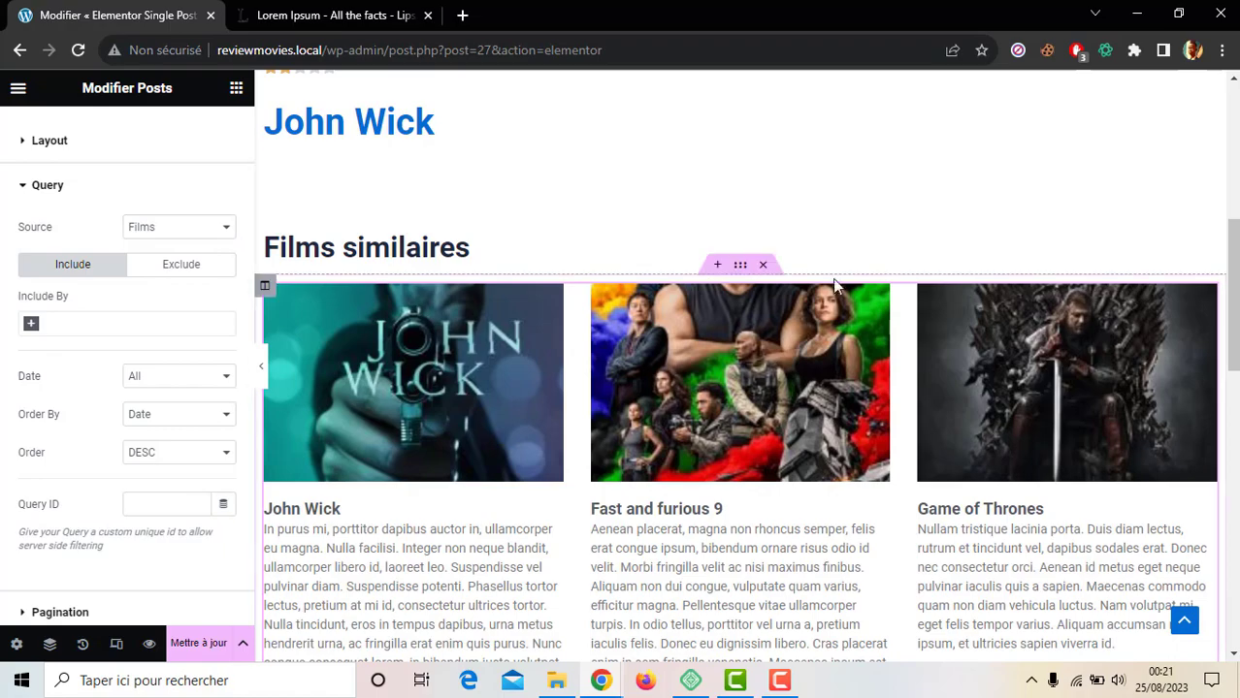
pyautogui.scroll(-5, 832, 279)
# Step: Add an Include By Term rule to the query, filtering to Genres: Action
pyautogui.scroll(-3, 740, 366)
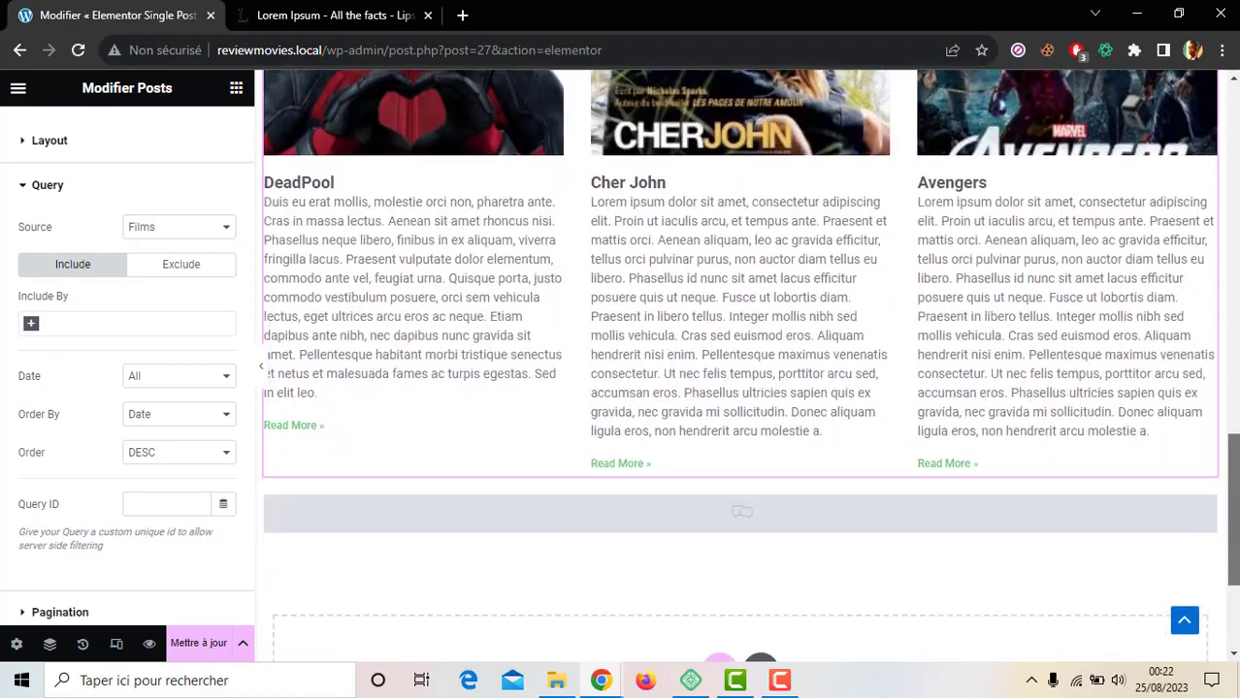
pyautogui.scroll(8, 740, 367)
pyautogui.scroll(1, 741, 366)
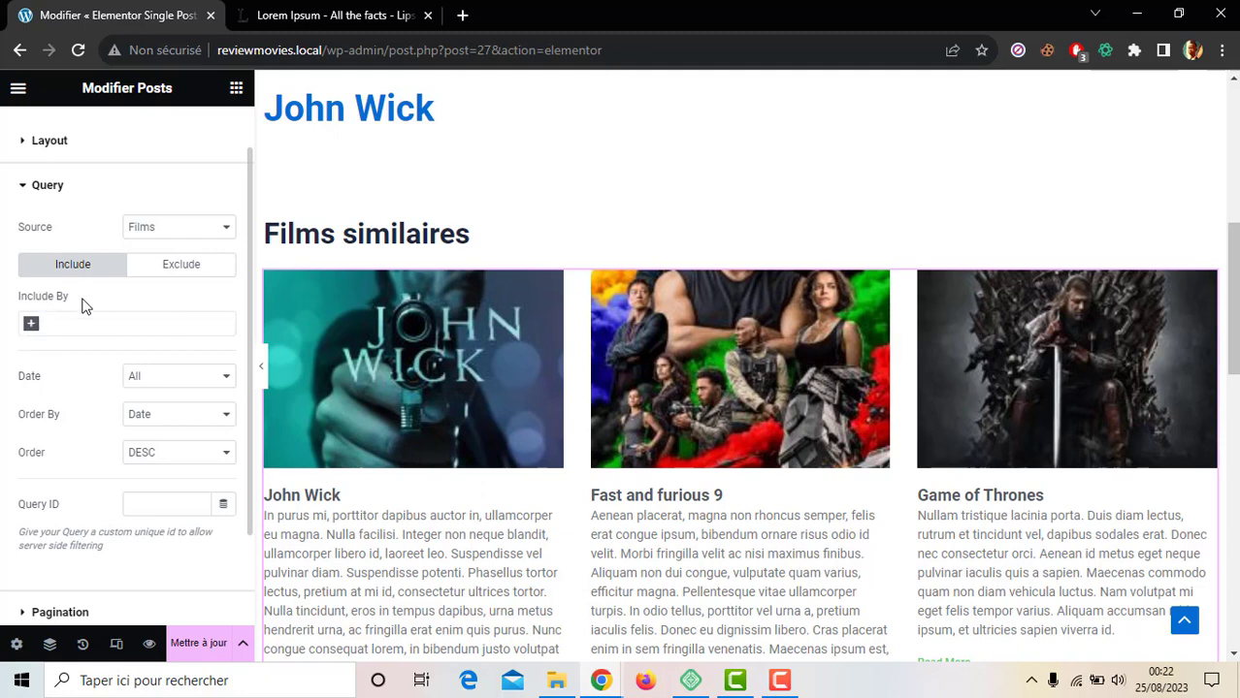
pyautogui.click(33, 330)
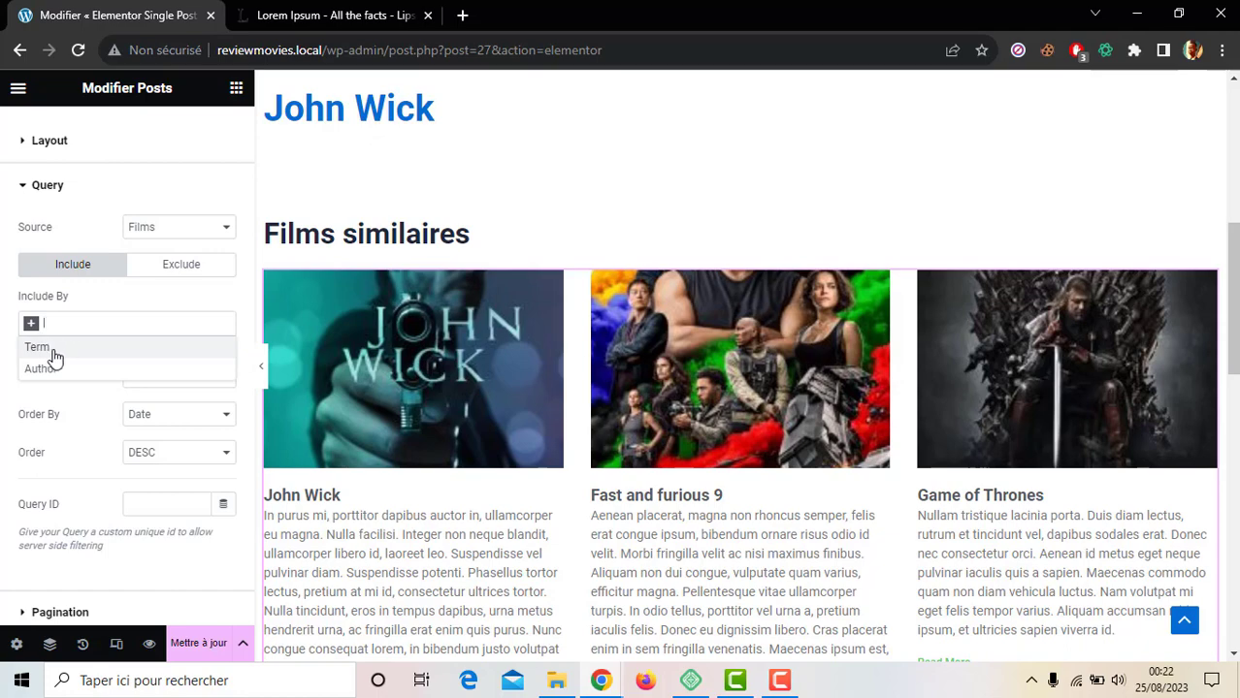
pyautogui.click(39, 348)
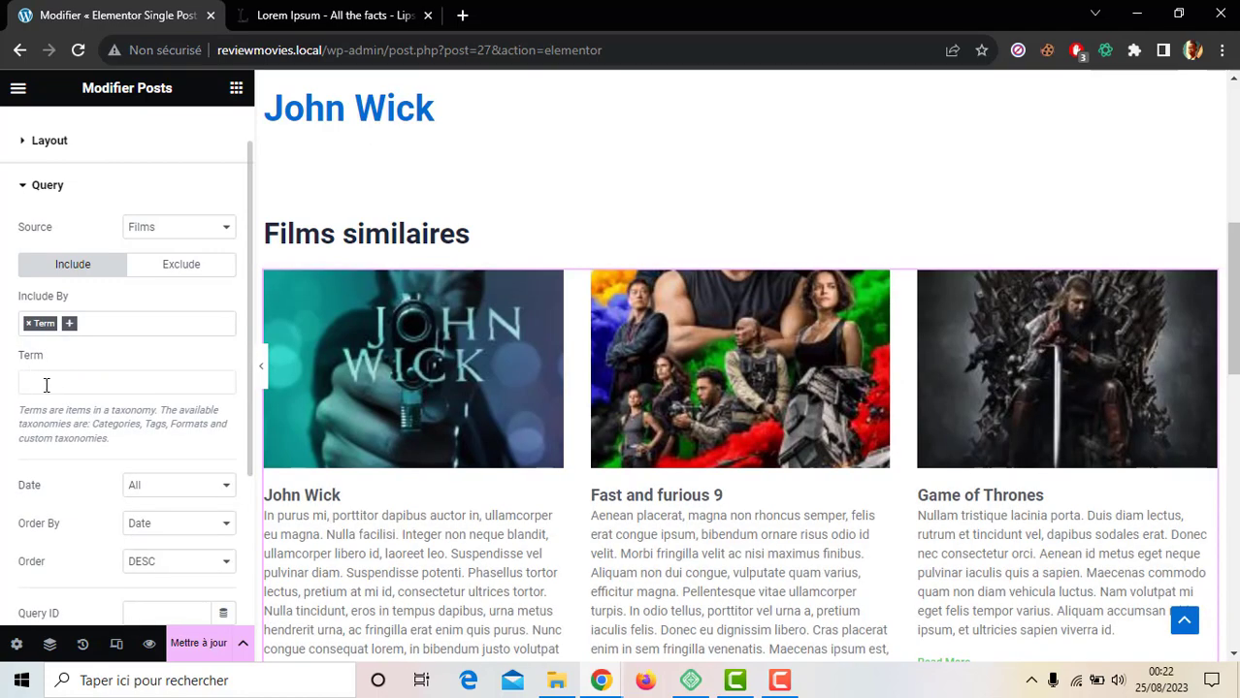
pyautogui.click(65, 383)
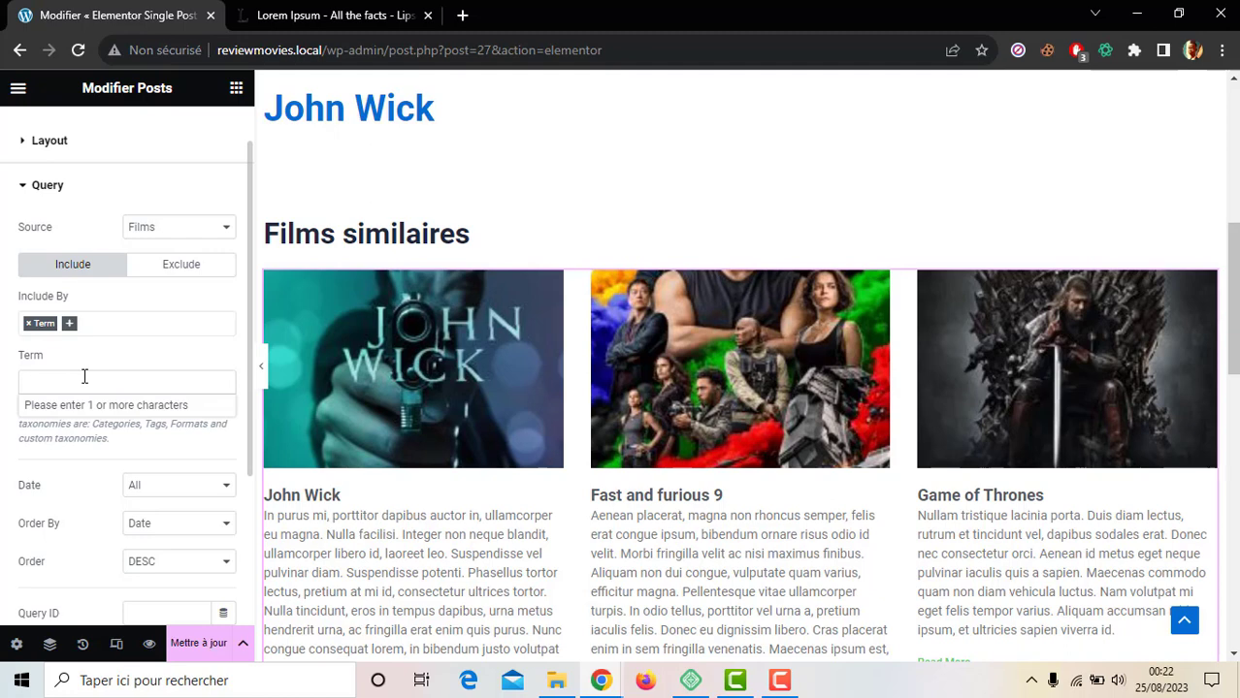
pyautogui.write('ge')
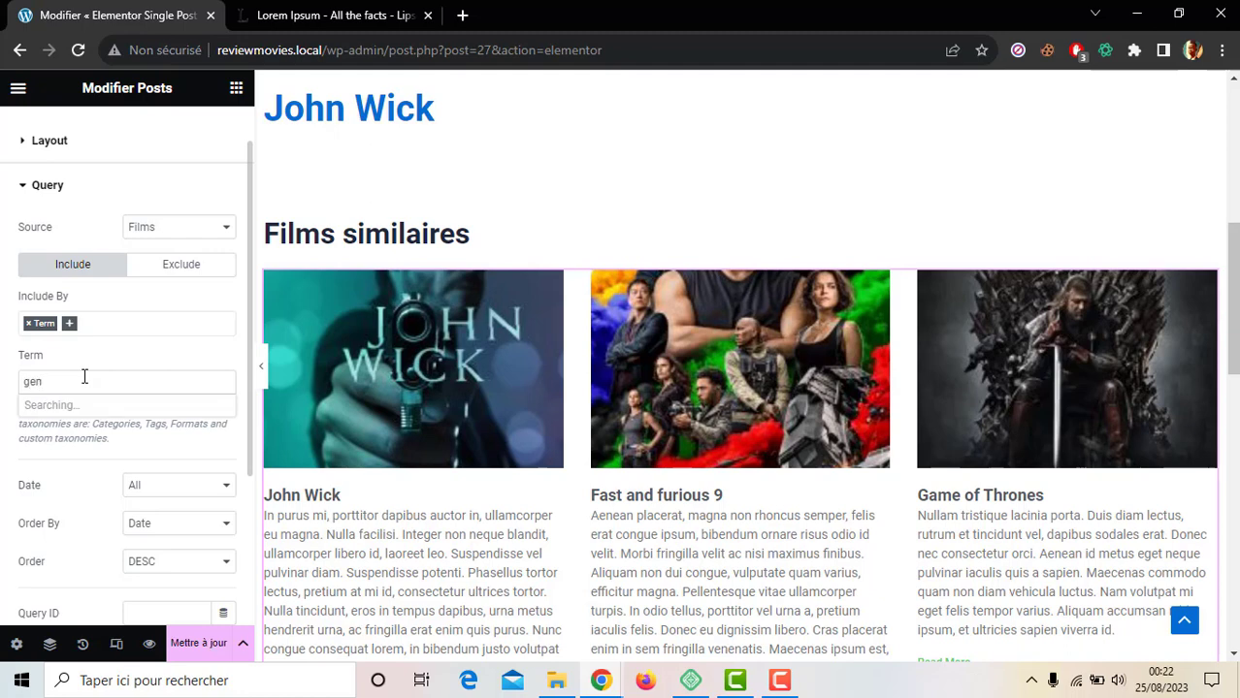
pyautogui.write('nr')
pyautogui.press('BackSpace')
pyautogui.press('BackSpace')
pyautogui.press('BackSpace')
pyautogui.write('ac')
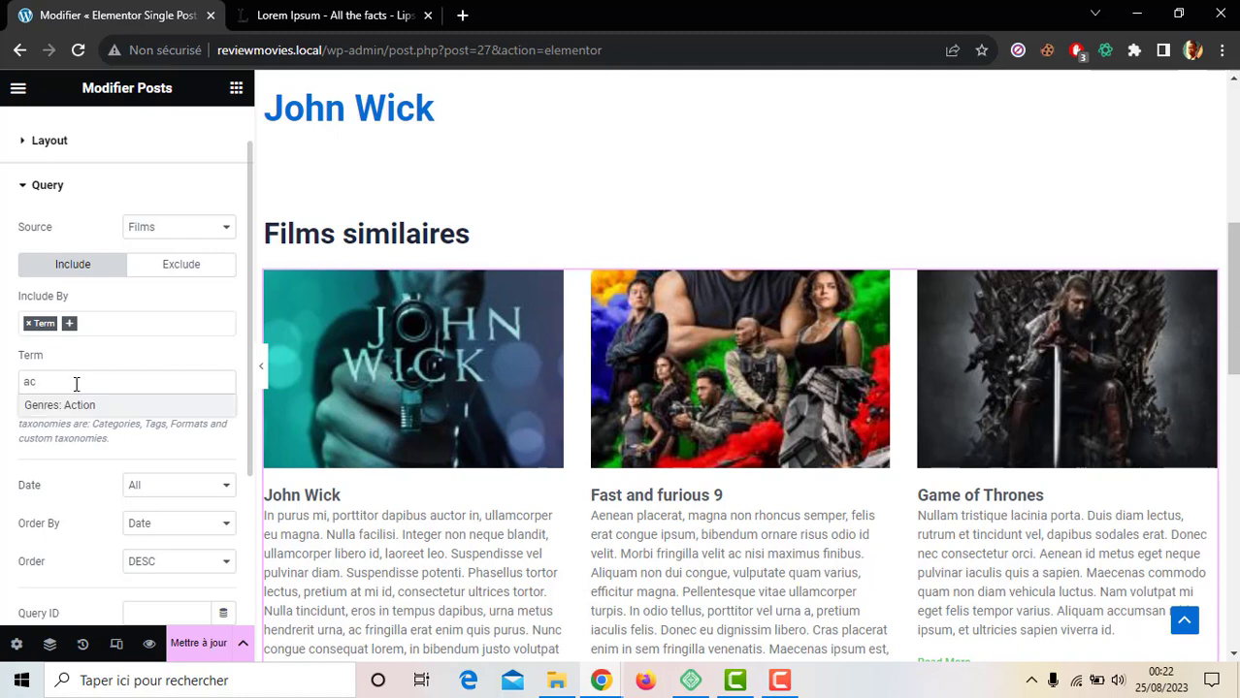
pyautogui.click(44, 405)
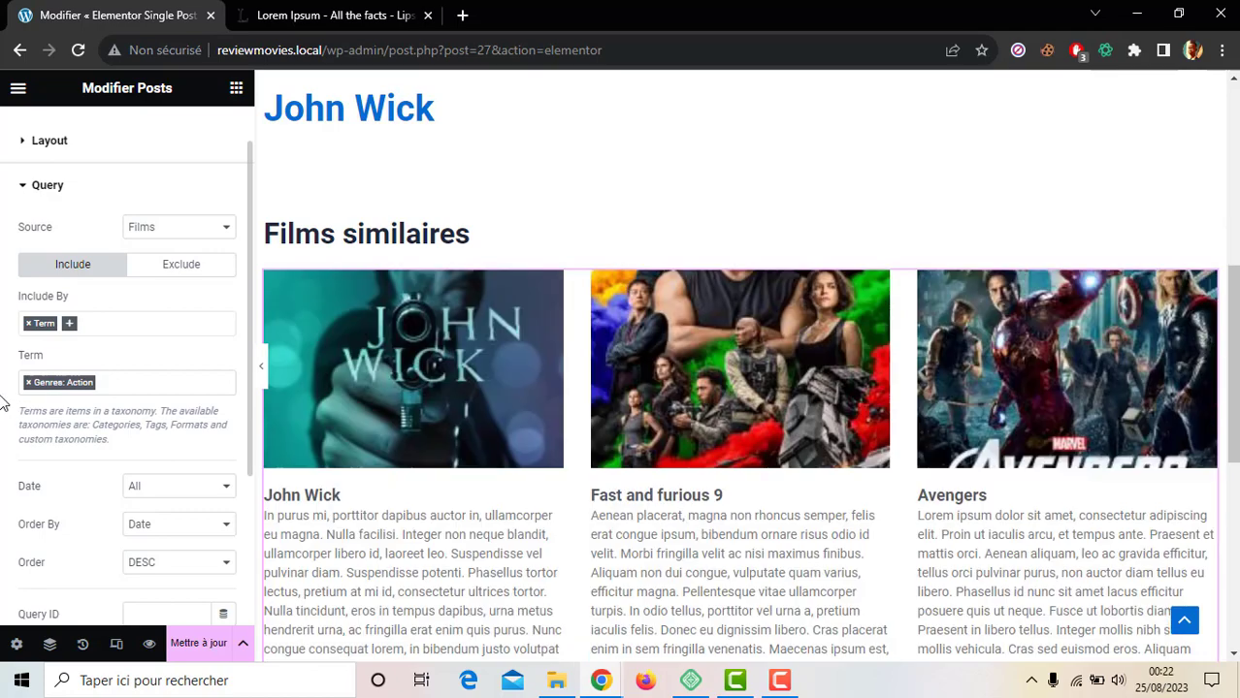
pyautogui.scroll(-5, 740, 388)
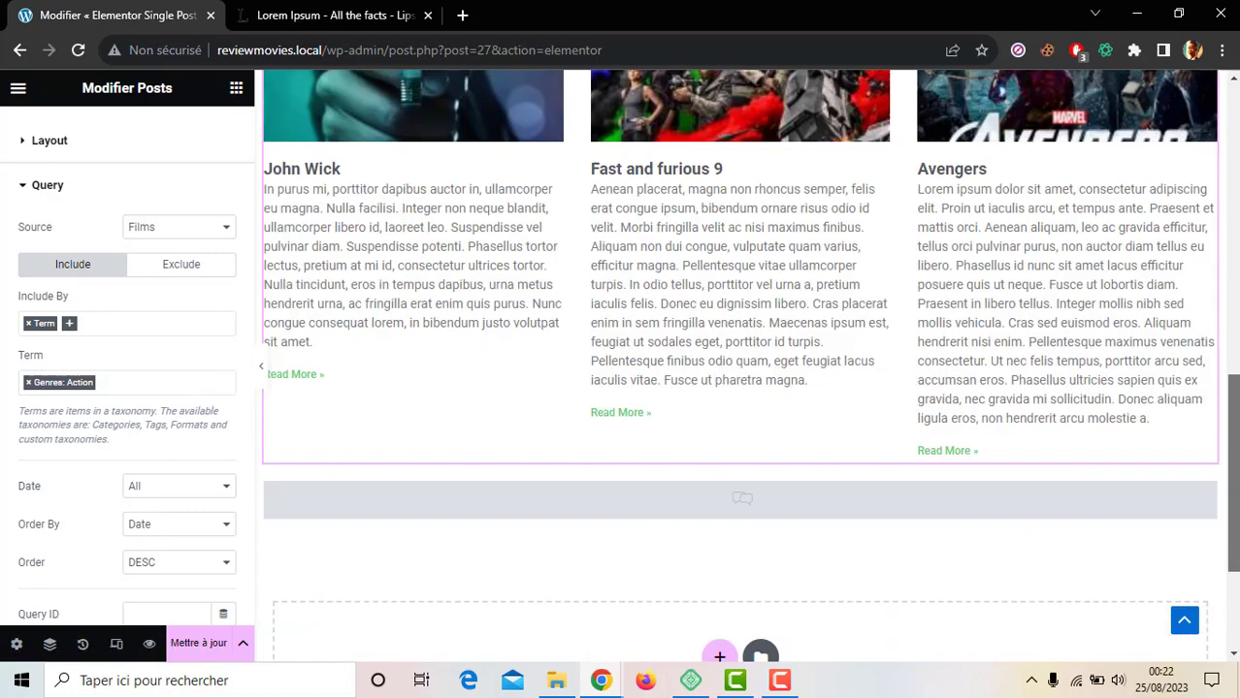
pyautogui.scroll(5, 741, 388)
pyautogui.moveTo(1233, 373); pyautogui.dragTo(1233, 378)
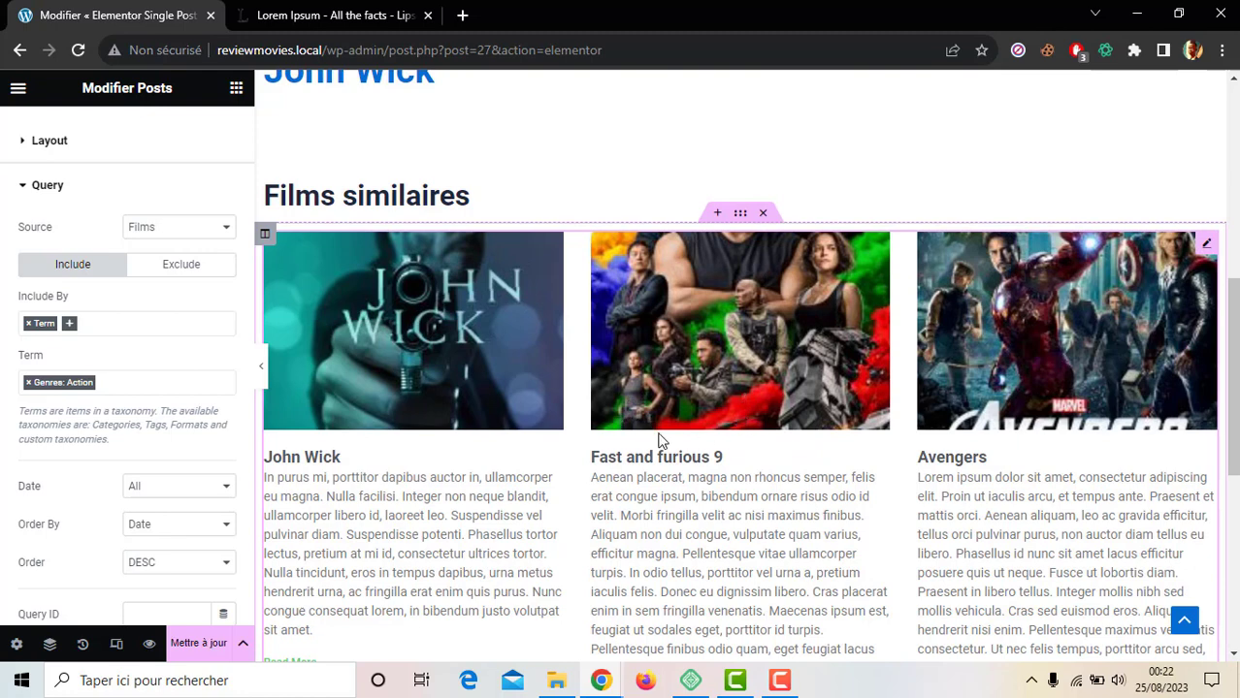
pyautogui.scroll(-1, 3, 432)
pyautogui.scroll(-3, 4, 432)
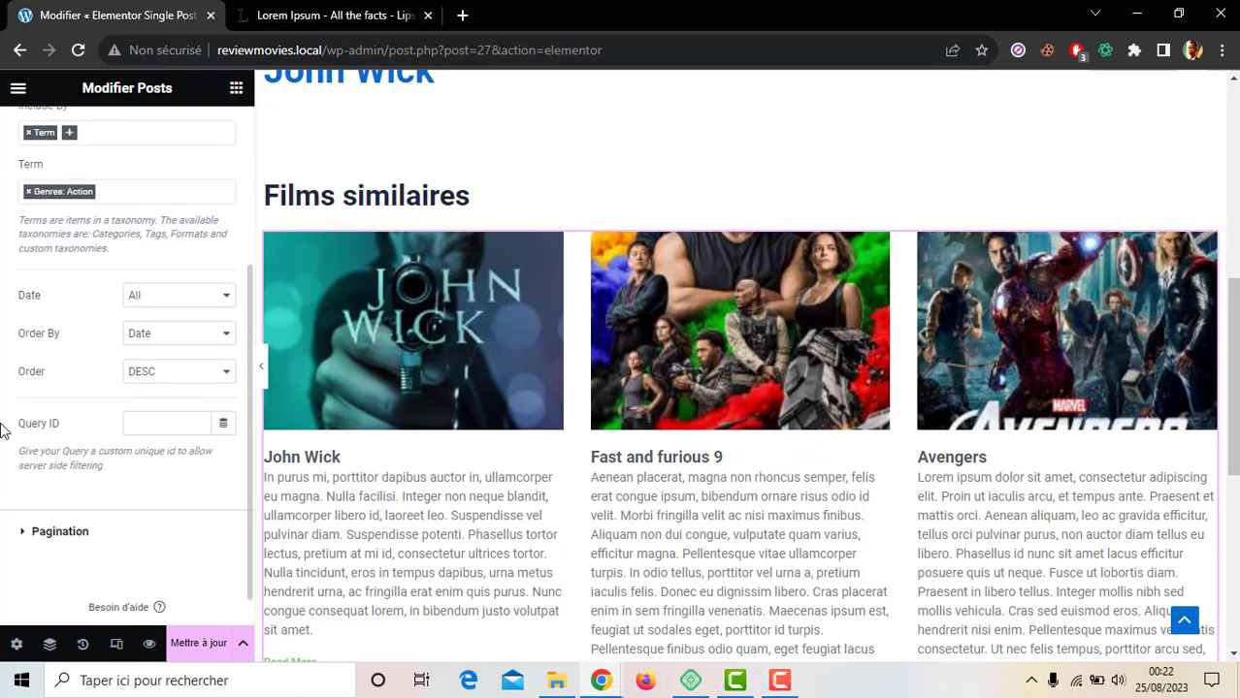
pyautogui.scroll(4, 4, 432)
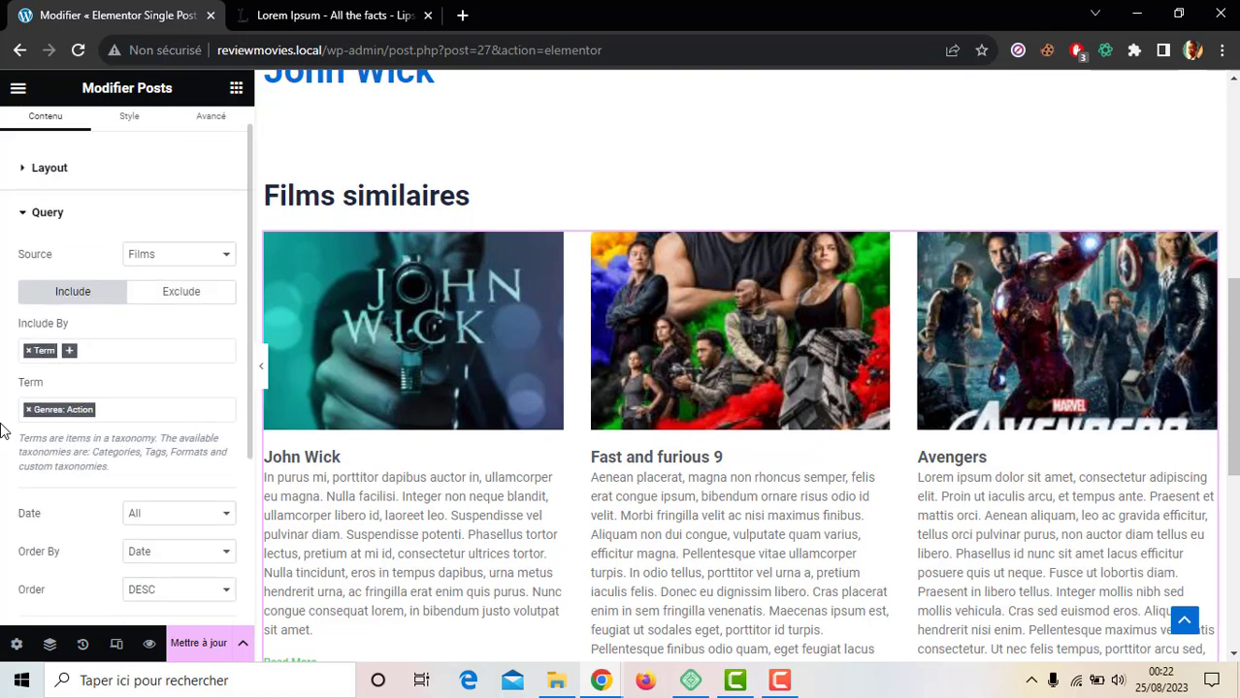
pyautogui.scroll(1, 4, 432)
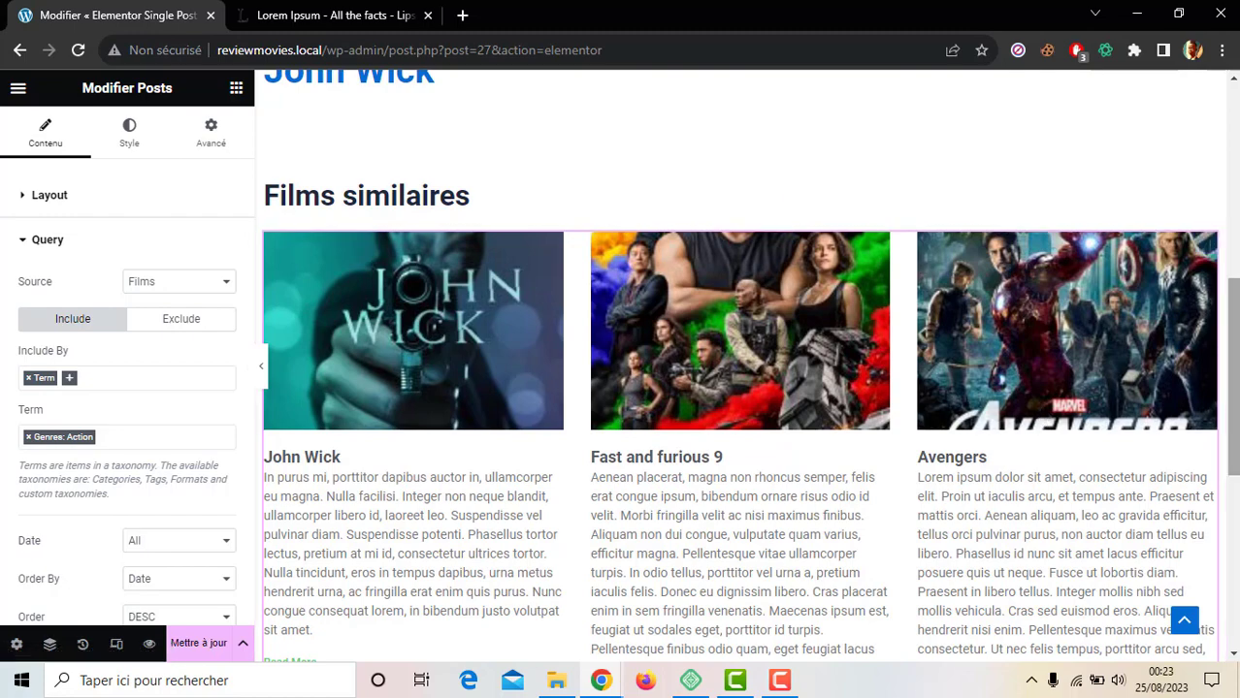
pyautogui.scroll(5, 907, 404)
pyautogui.scroll(-5, 988, 243)
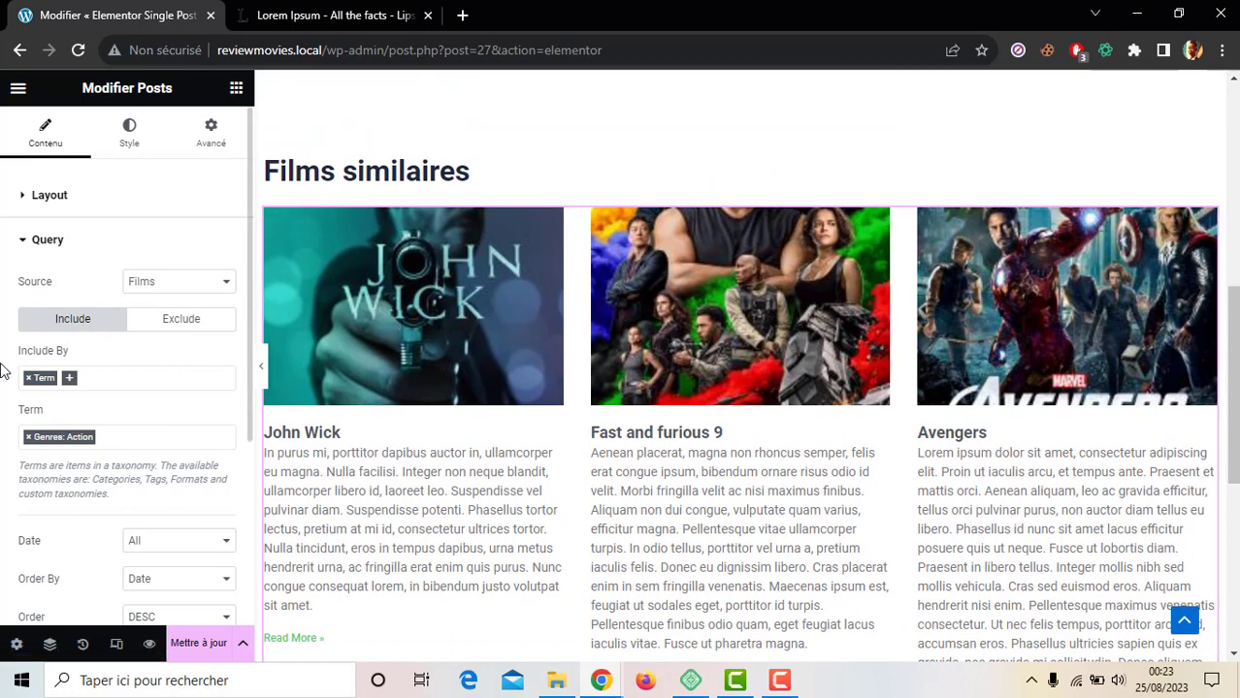
# Step: Set the poster image size to Large 1024 x 1024 and the image ratio to about 1.16
pyautogui.click(40, 196)
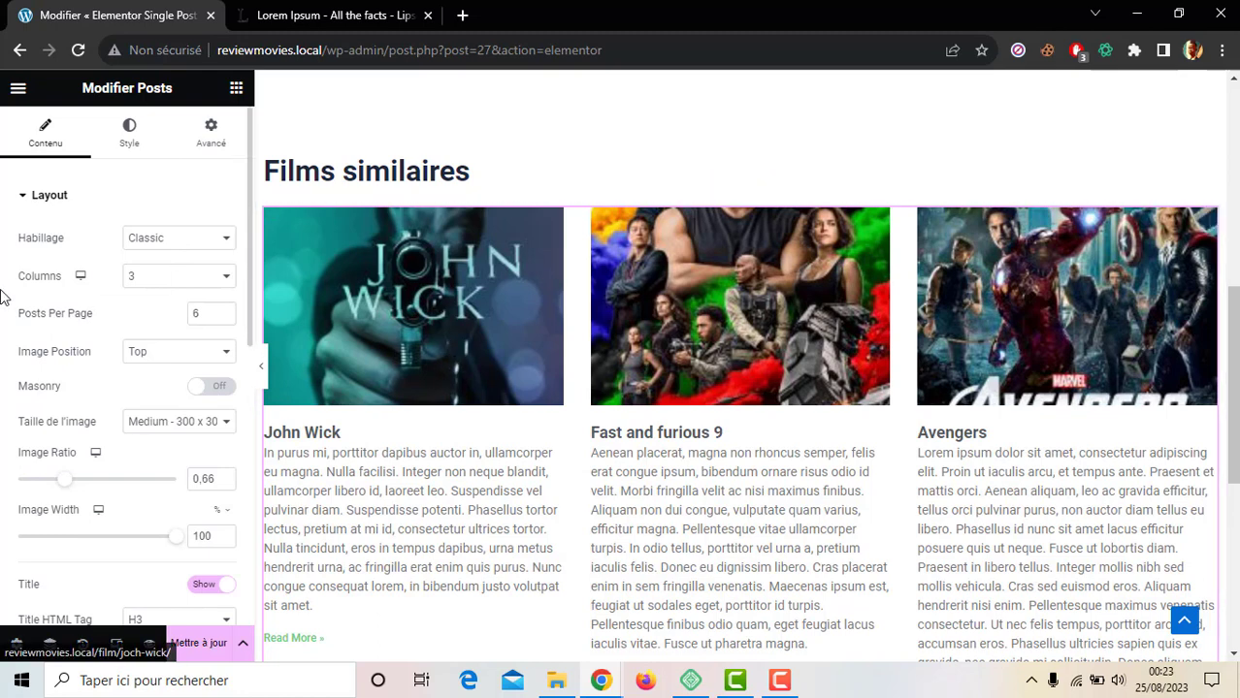
pyautogui.scroll(-1, 3, 297)
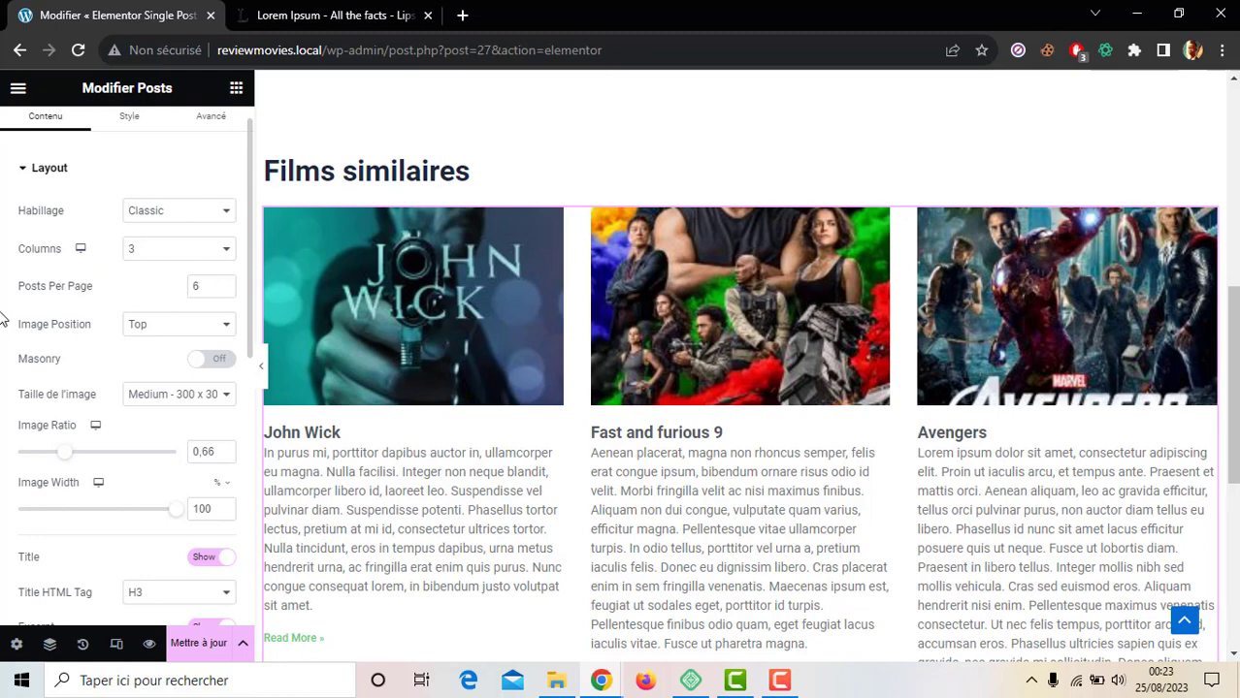
pyautogui.scroll(-4, 3, 318)
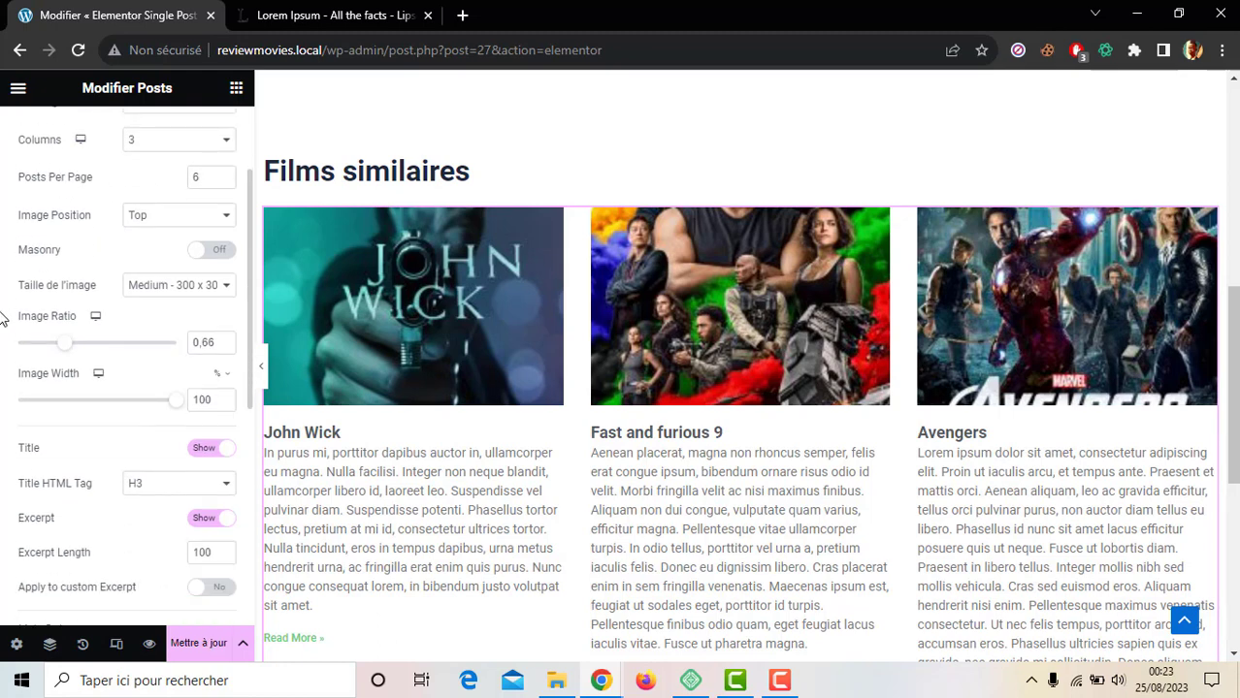
pyautogui.click(154, 289)
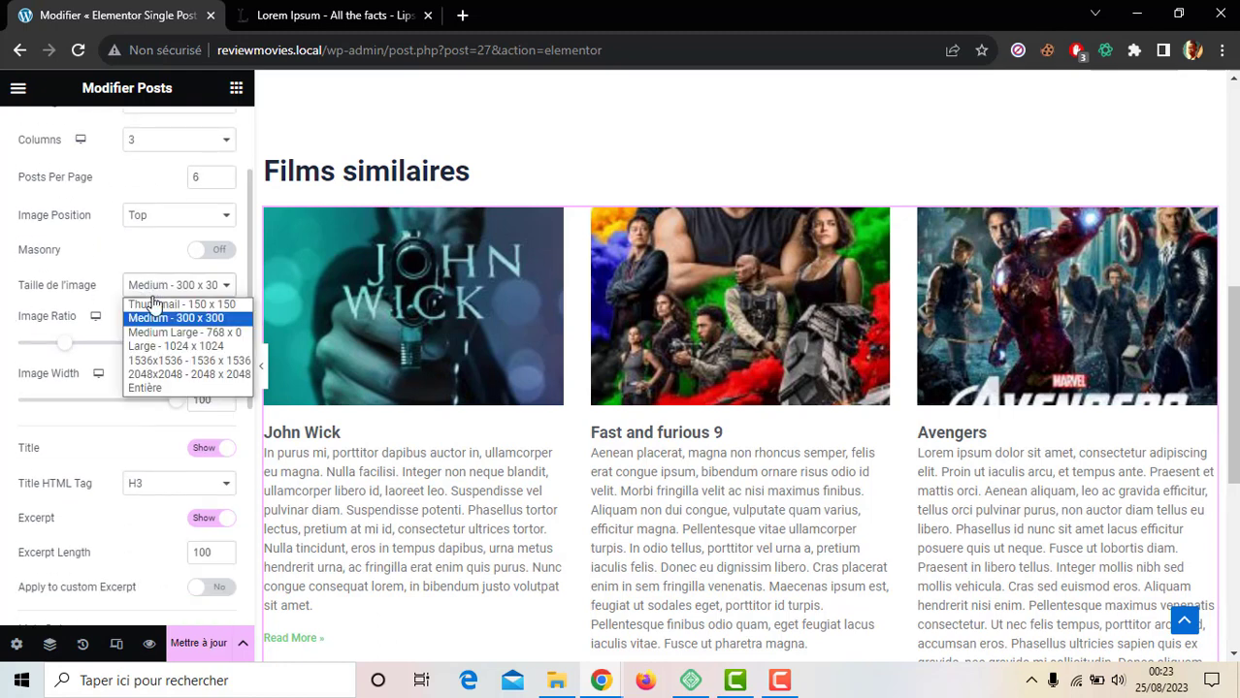
pyautogui.click(157, 347)
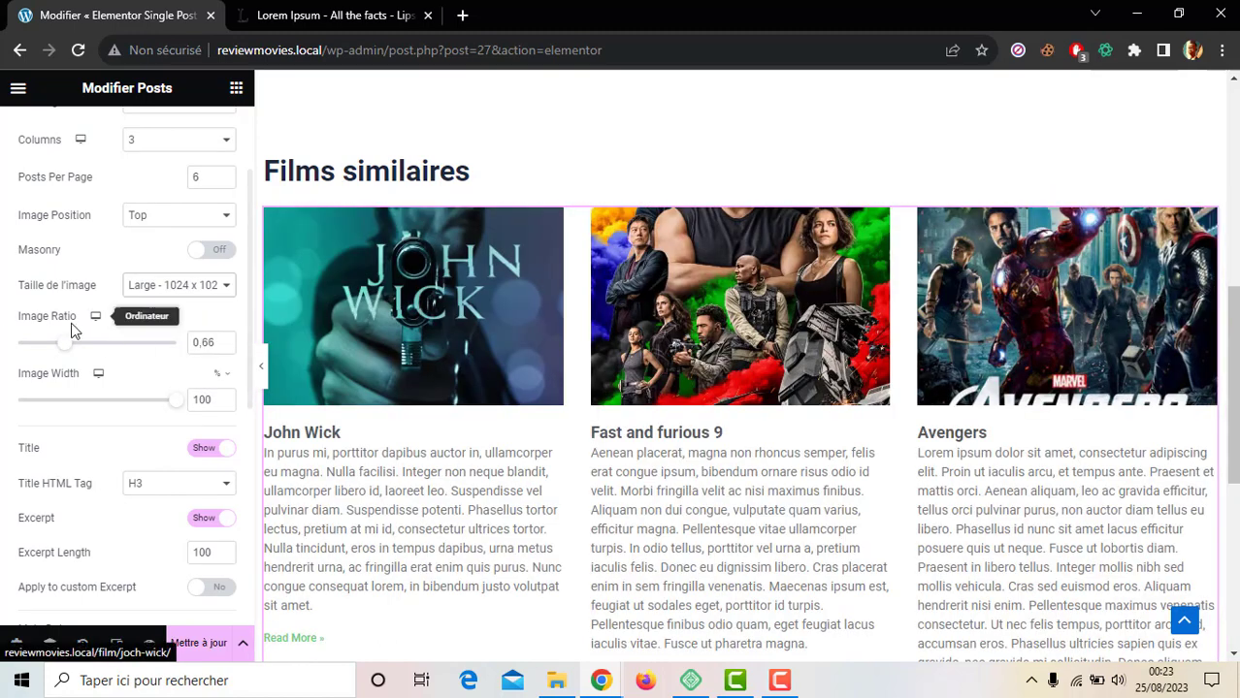
pyautogui.moveTo(68, 354); pyautogui.dragTo(111, 361)
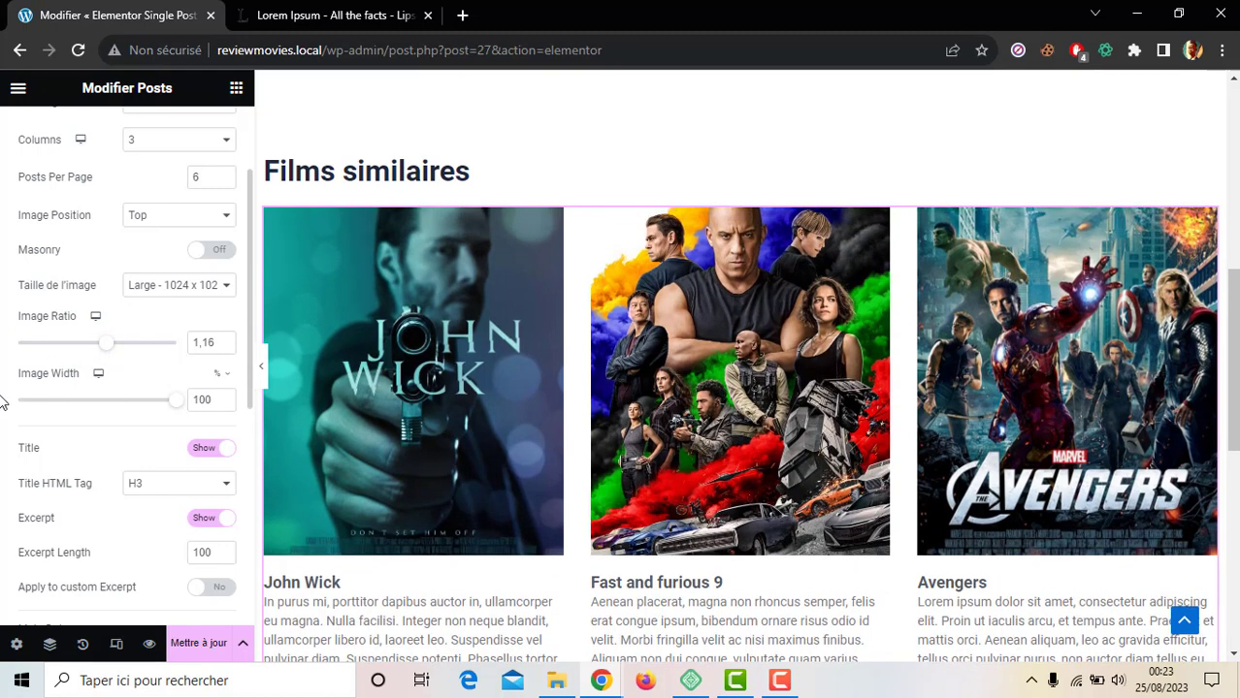
pyautogui.scroll(-1, 3, 401)
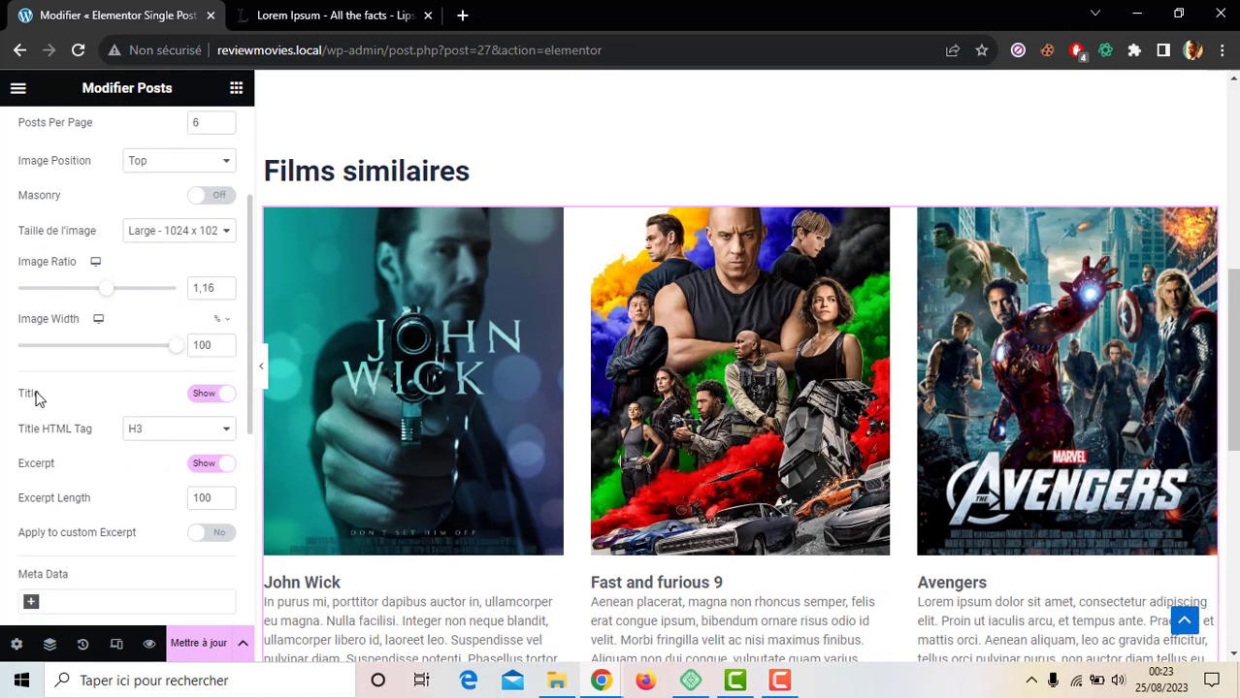
pyautogui.scroll(-1, 37, 399)
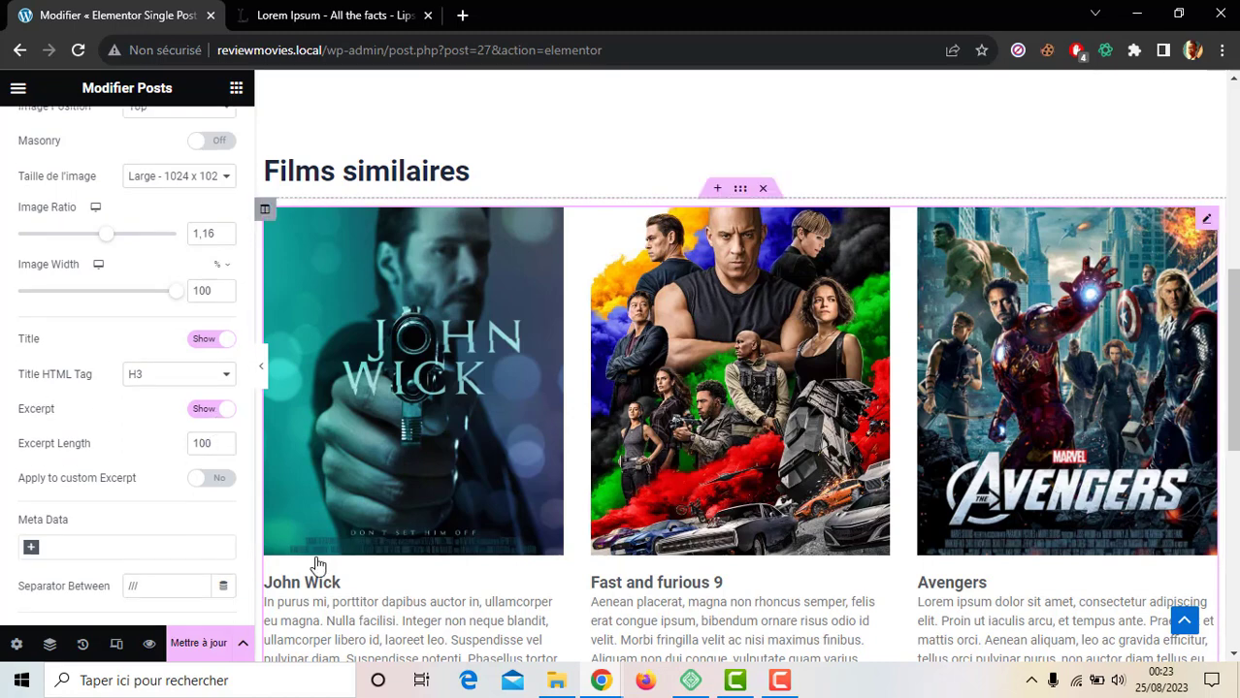
# Step: Hide the Excerpt and Read More on the Films similaires cards
pyautogui.click(210, 411)
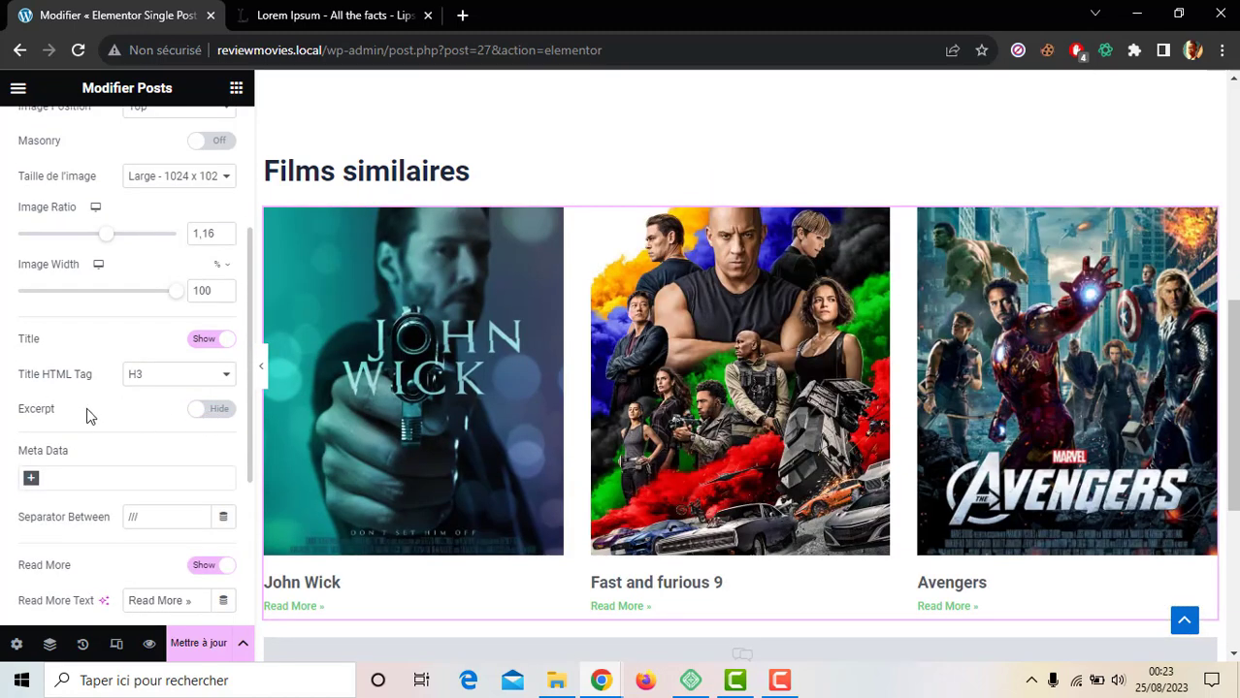
pyautogui.scroll(-2, 3, 423)
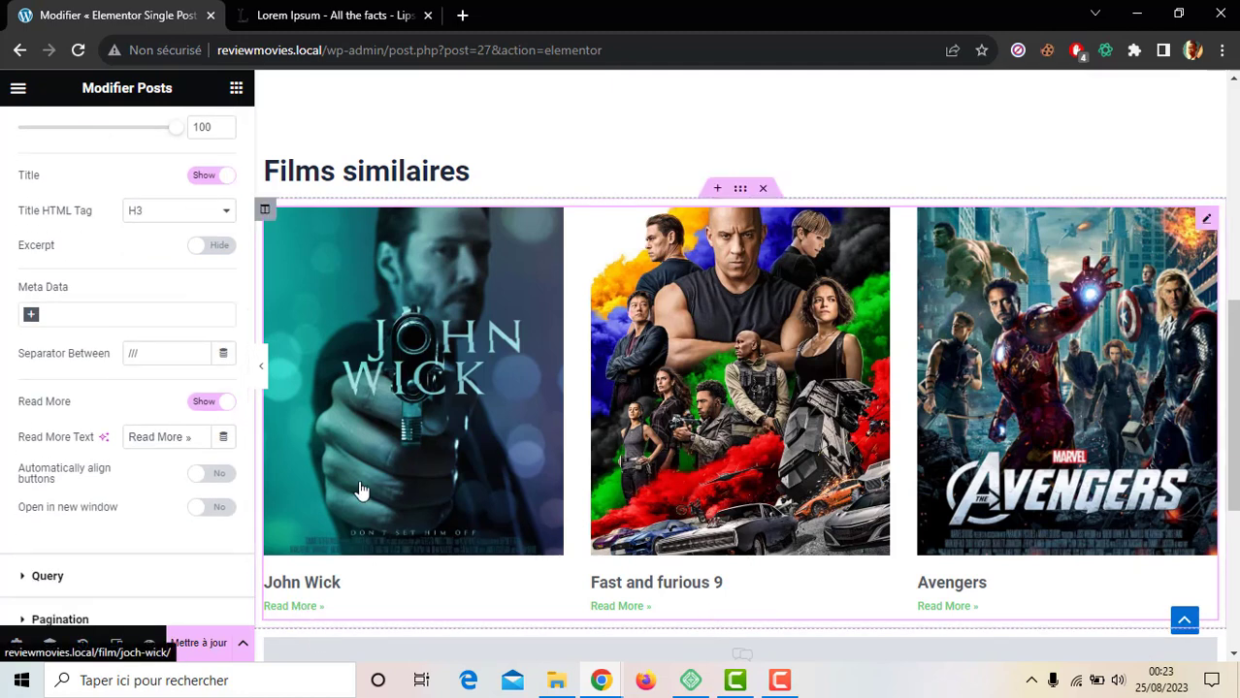
pyautogui.click(209, 402)
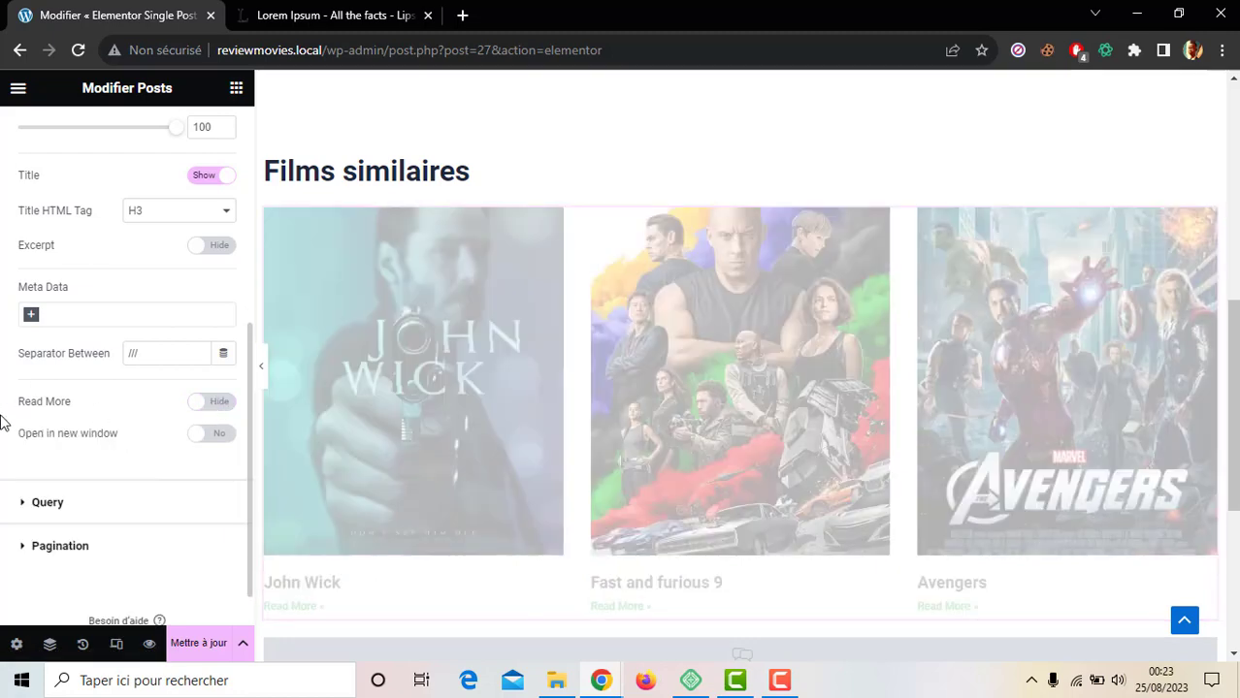
pyautogui.scroll(-1, 3, 423)
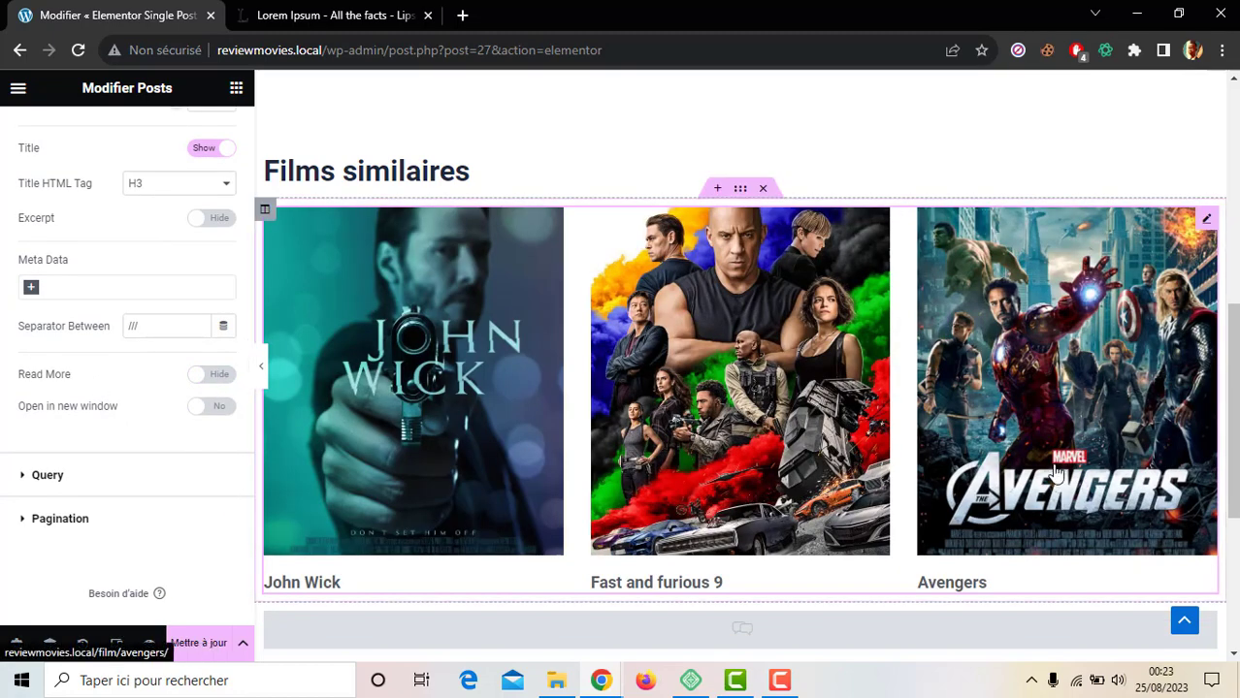
pyautogui.moveTo(1234, 423); pyautogui.dragTo(1233, 458)
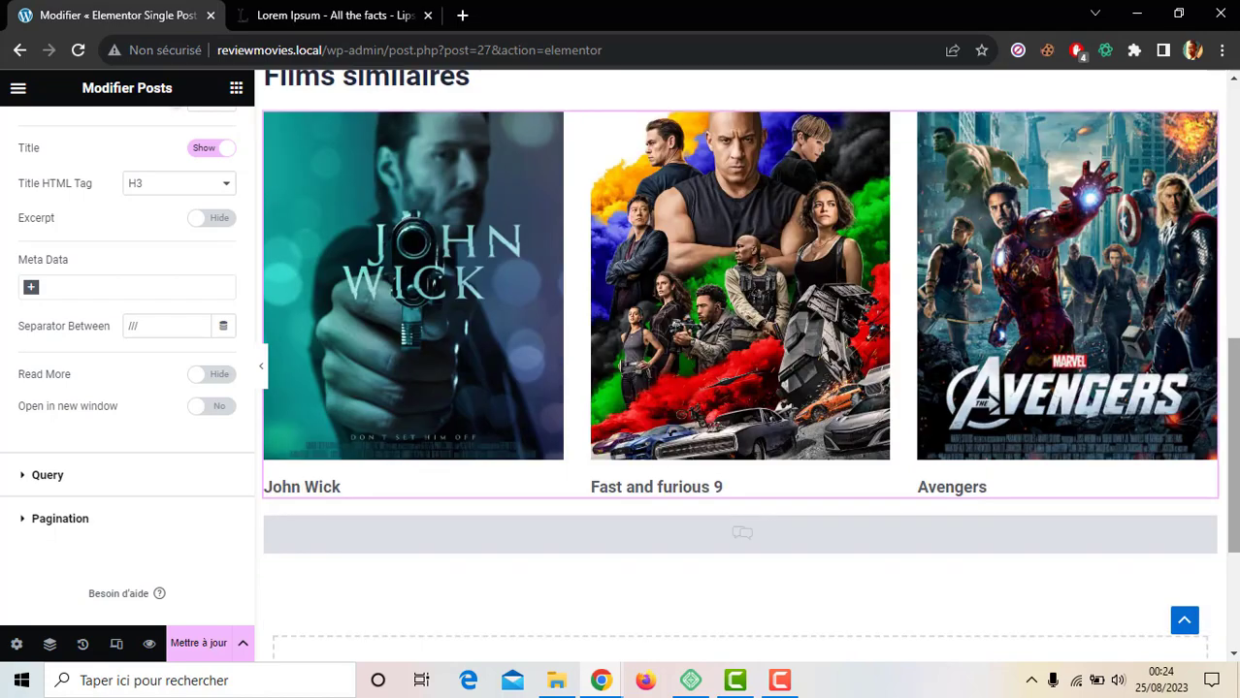
pyautogui.moveTo(1234, 446); pyautogui.dragTo(1234, 351)
pyautogui.scroll(-6, 742, 388)
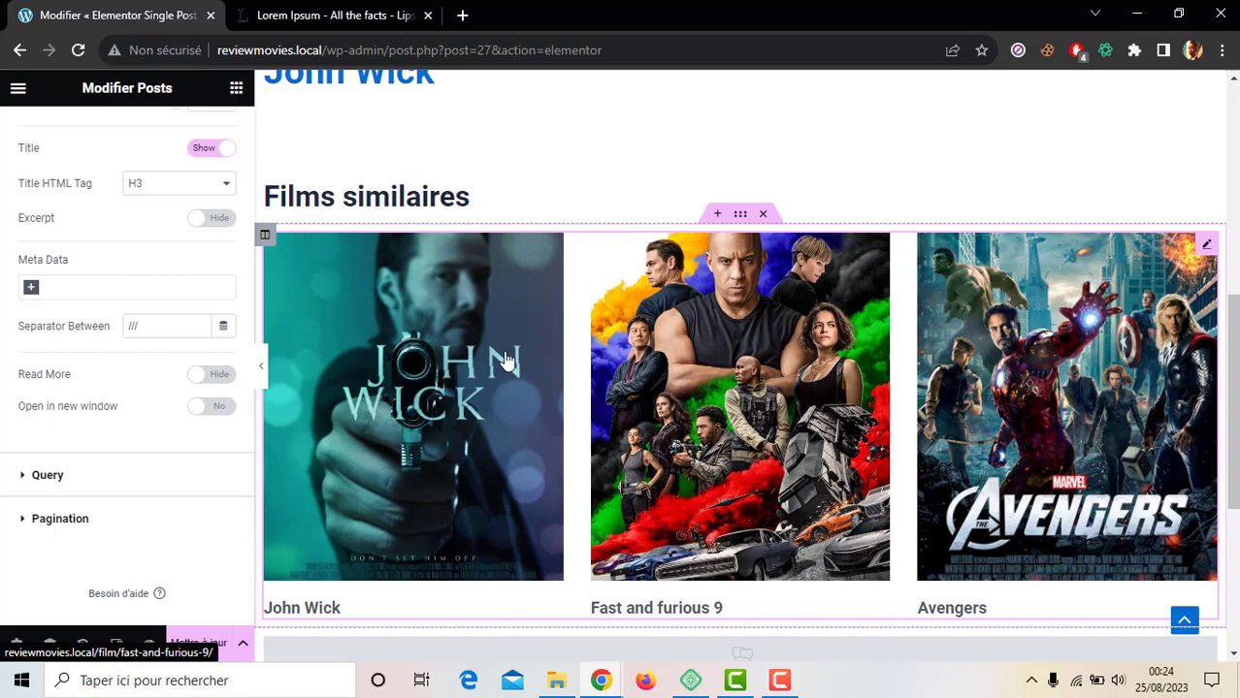
pyautogui.scroll(-1, 1231, 355)
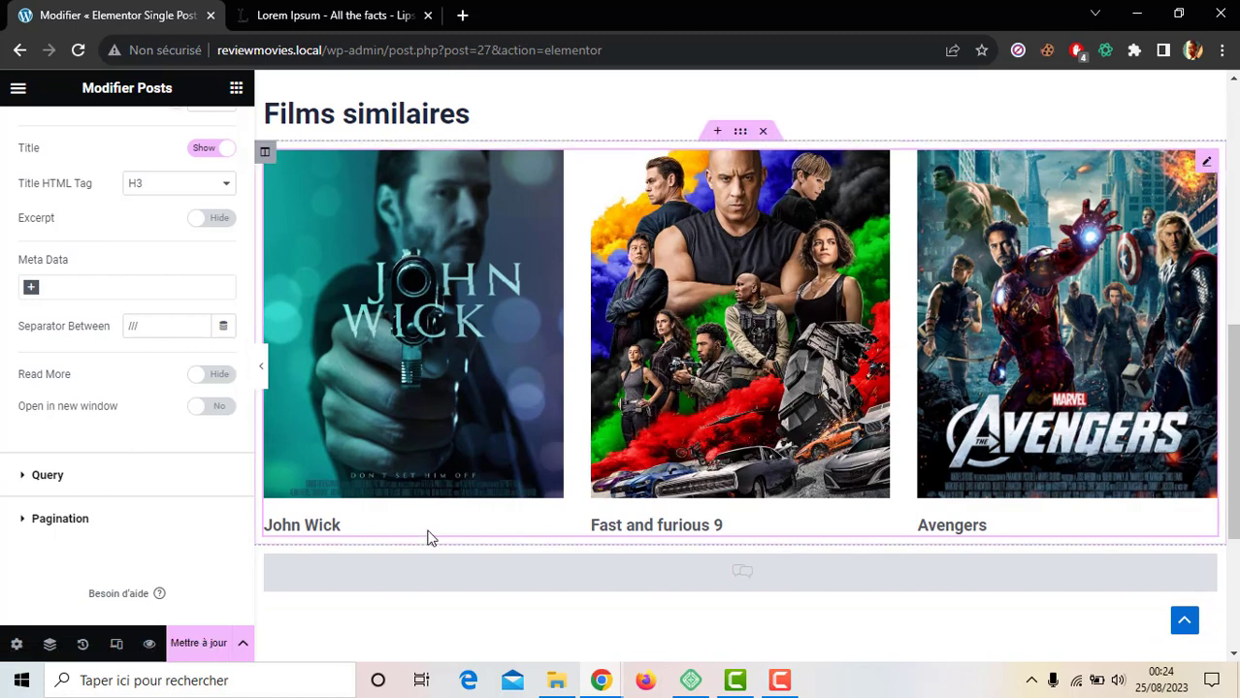
pyautogui.scroll(-2, 718, 543)
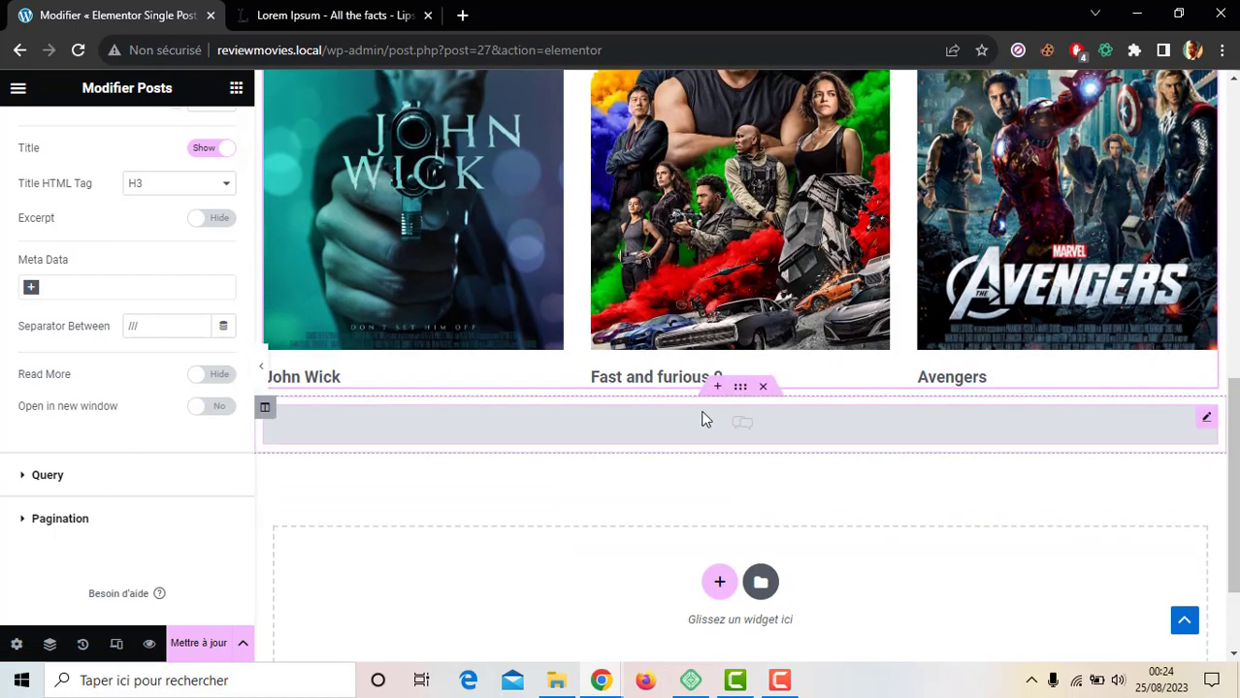
# Step: Add a Titre heading below the Films similaires grid and change its text to 'Avis'
pyautogui.click(235, 88)
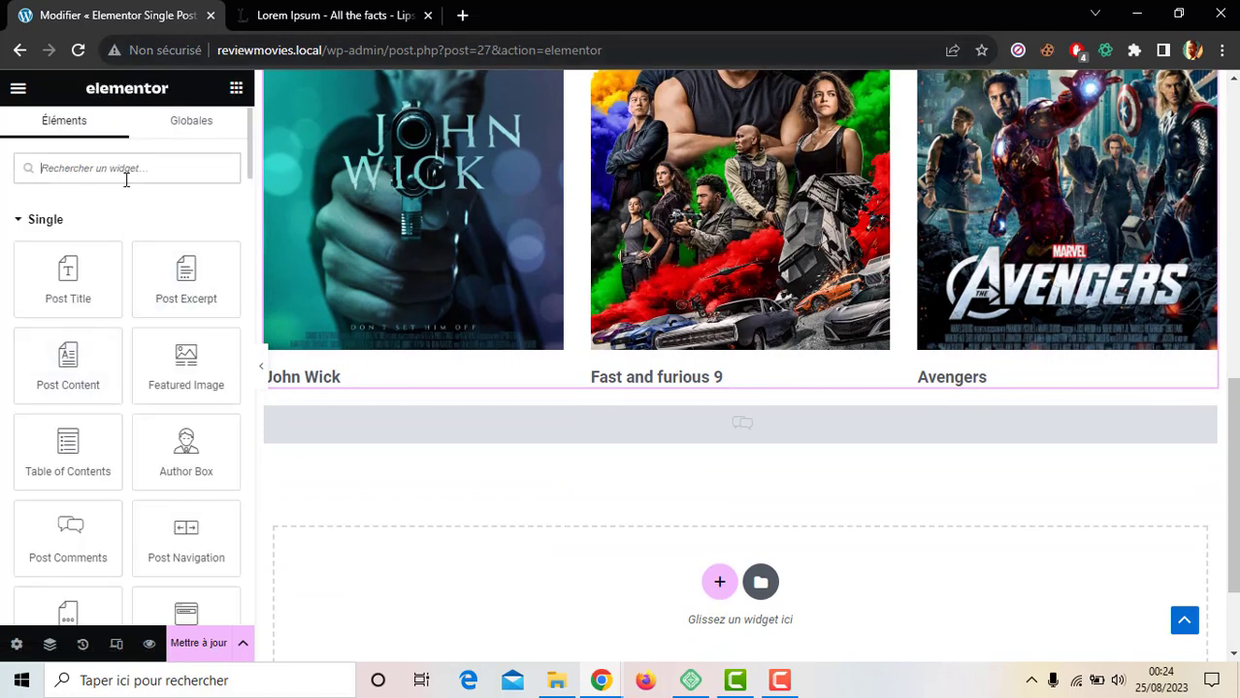
pyautogui.write('titl')
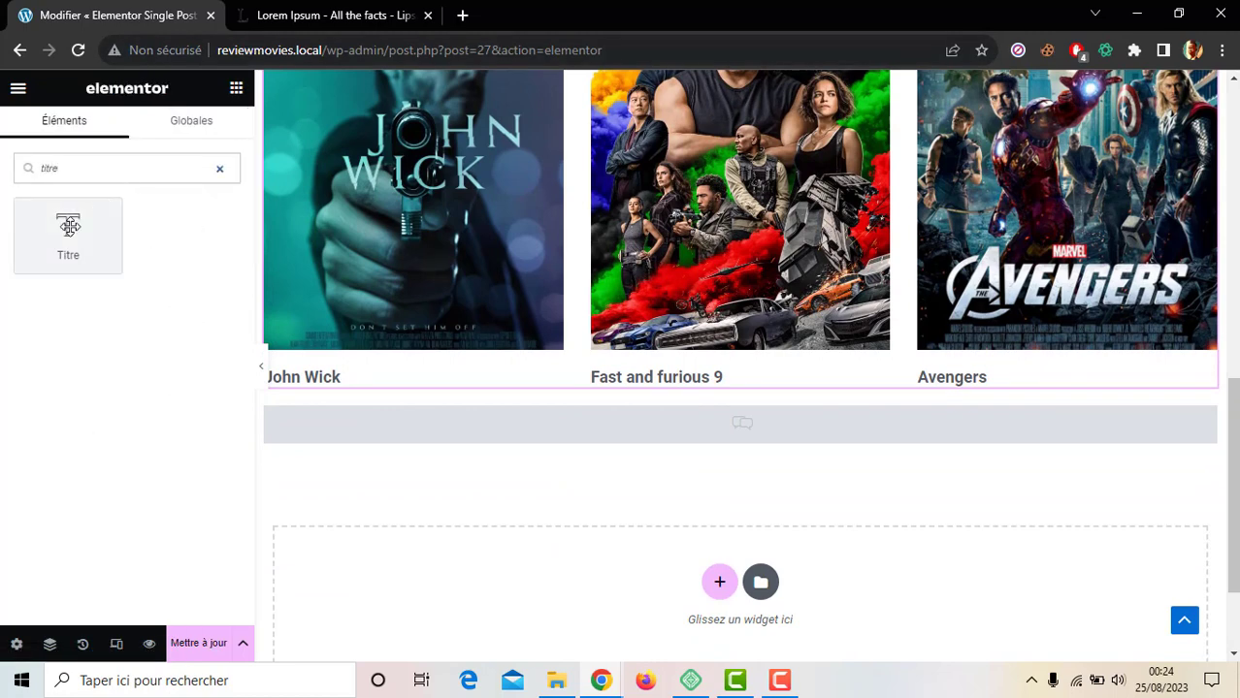
pyautogui.moveTo(68, 233); pyautogui.dragTo(421, 408)
pyautogui.moveTo(164, 256); pyautogui.dragTo(4, 262)
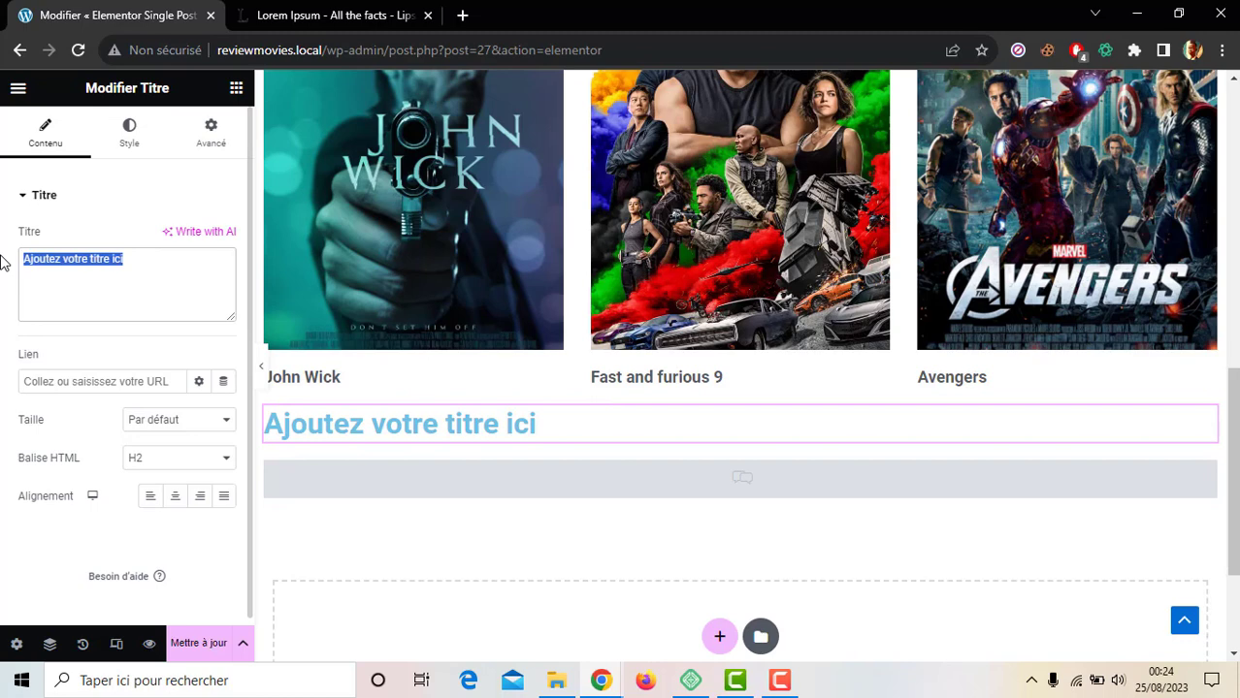
pyautogui.write('Avis')
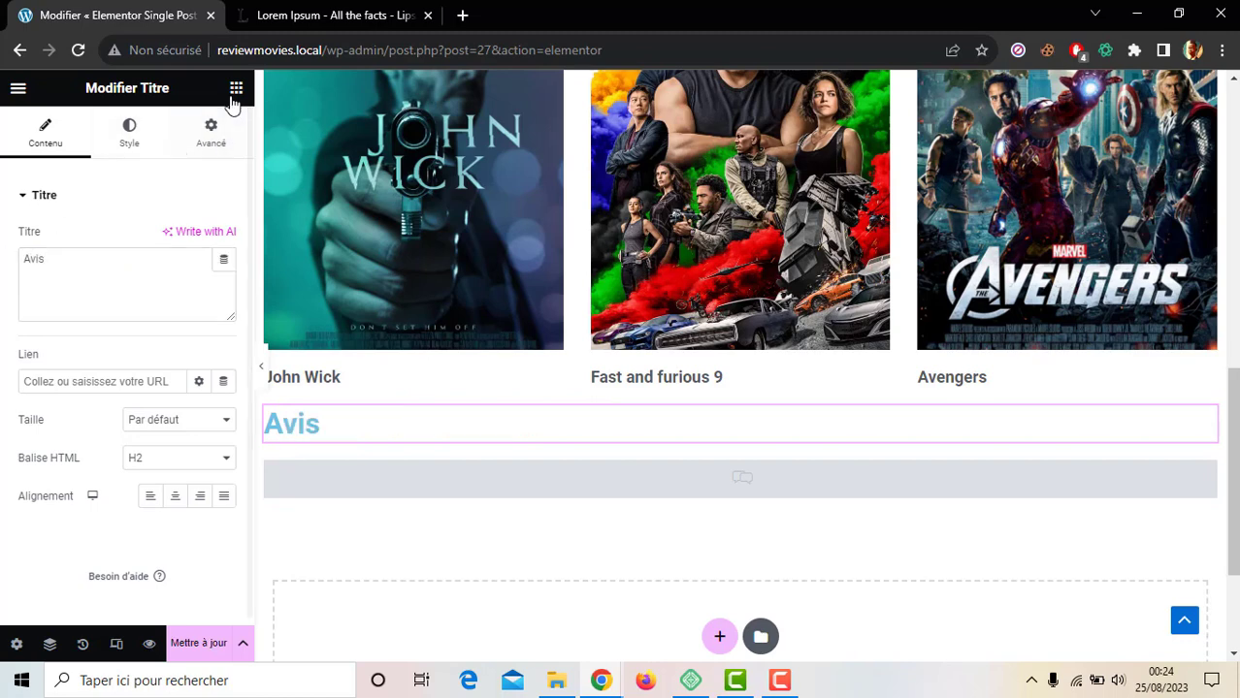
# Step: Set the Avis heading's text colour to the global Theme Couleur 3
pyautogui.click(131, 131)
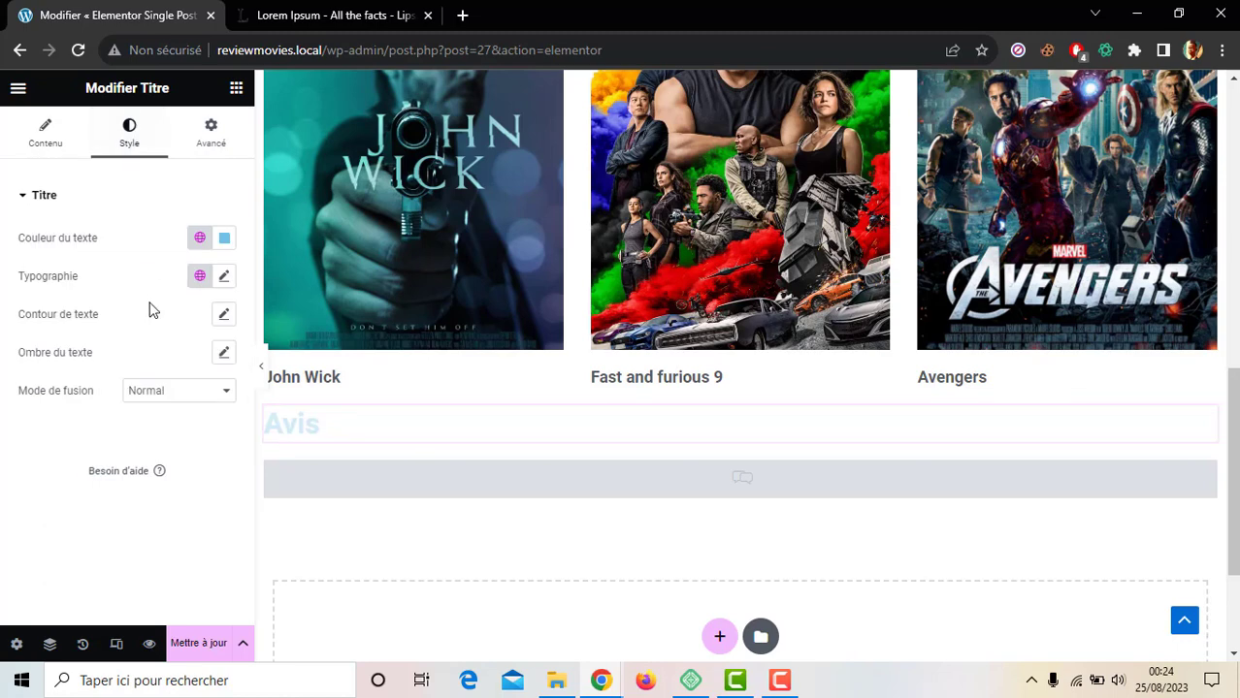
pyautogui.click(199, 239)
pyautogui.click(86, 520)
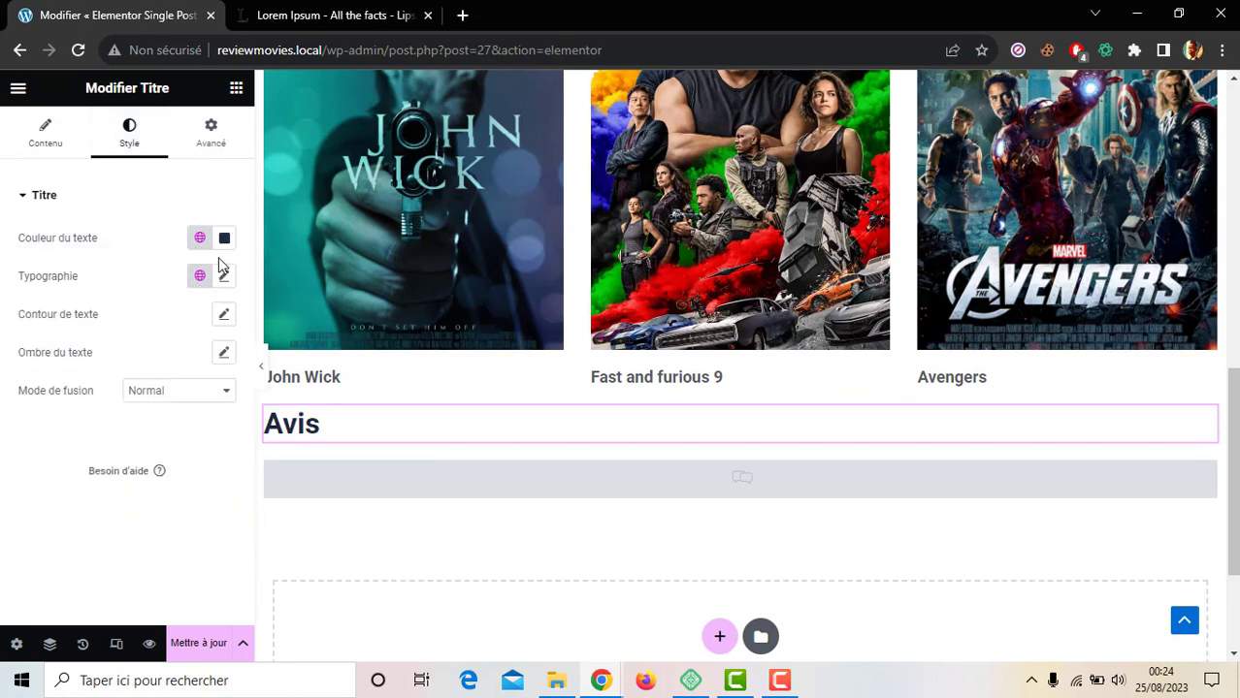
pyautogui.click(236, 89)
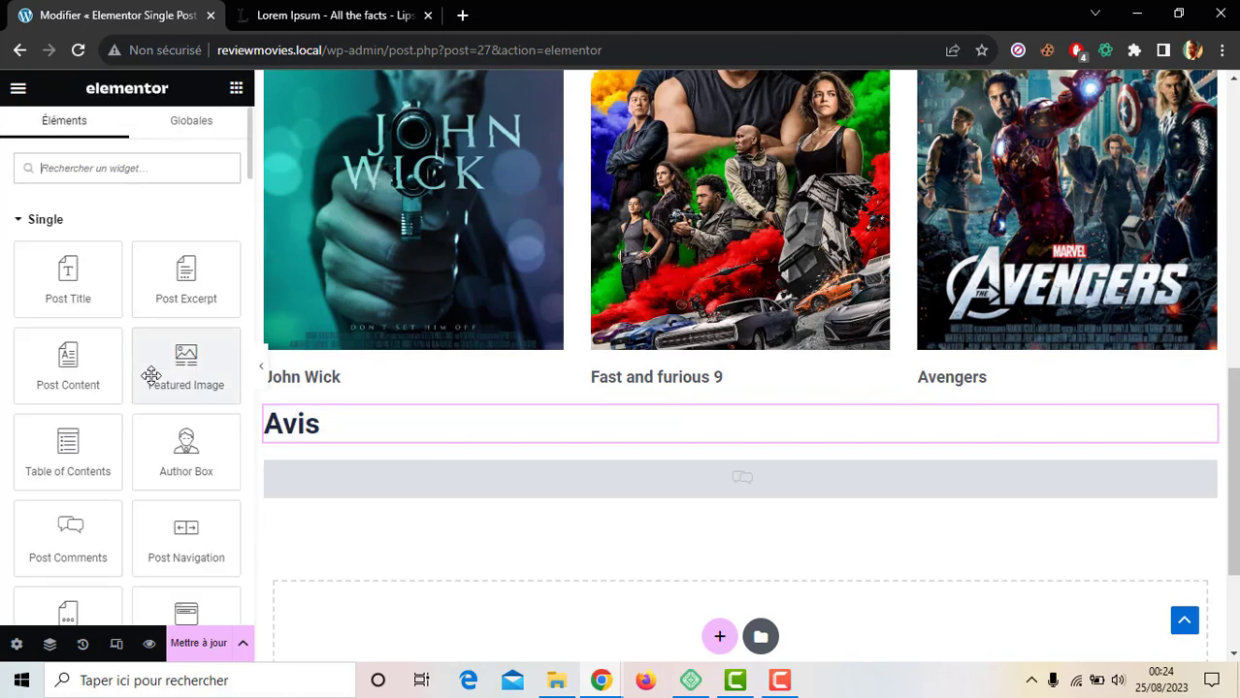
# Step: Insert a 50 px Espaceur above the Avis heading and save the template with Mettre à jour
pyautogui.write('espac')
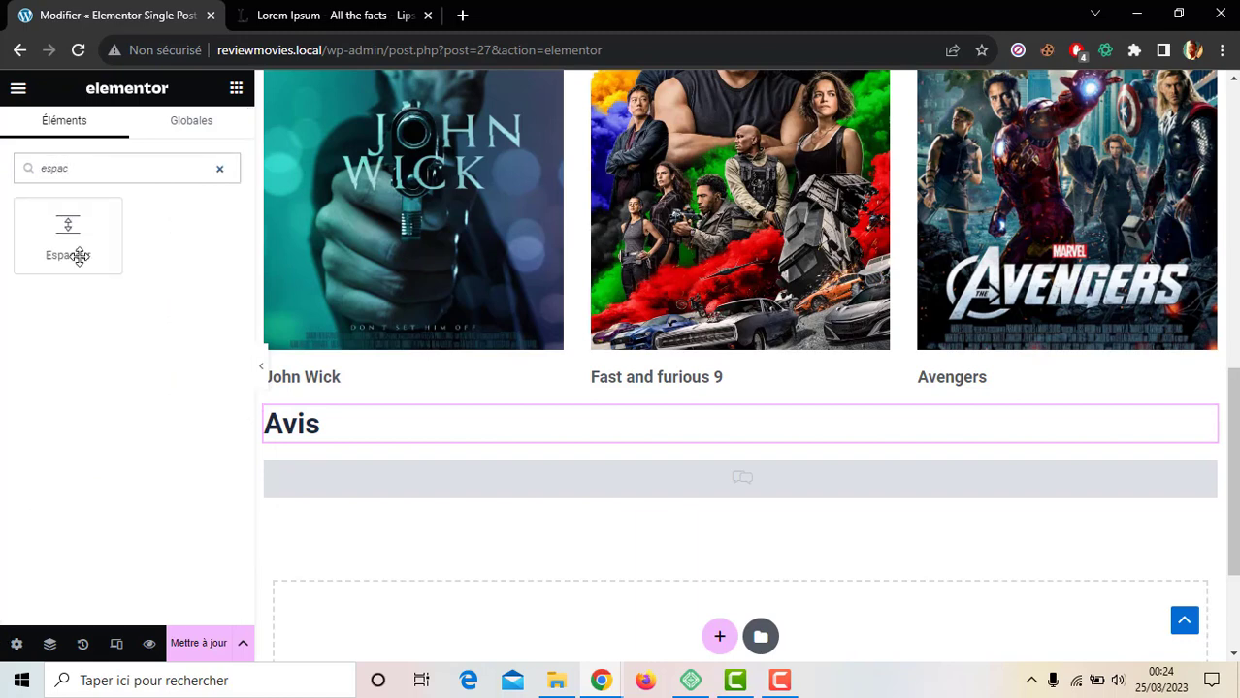
pyautogui.moveTo(79, 257); pyautogui.dragTo(433, 419)
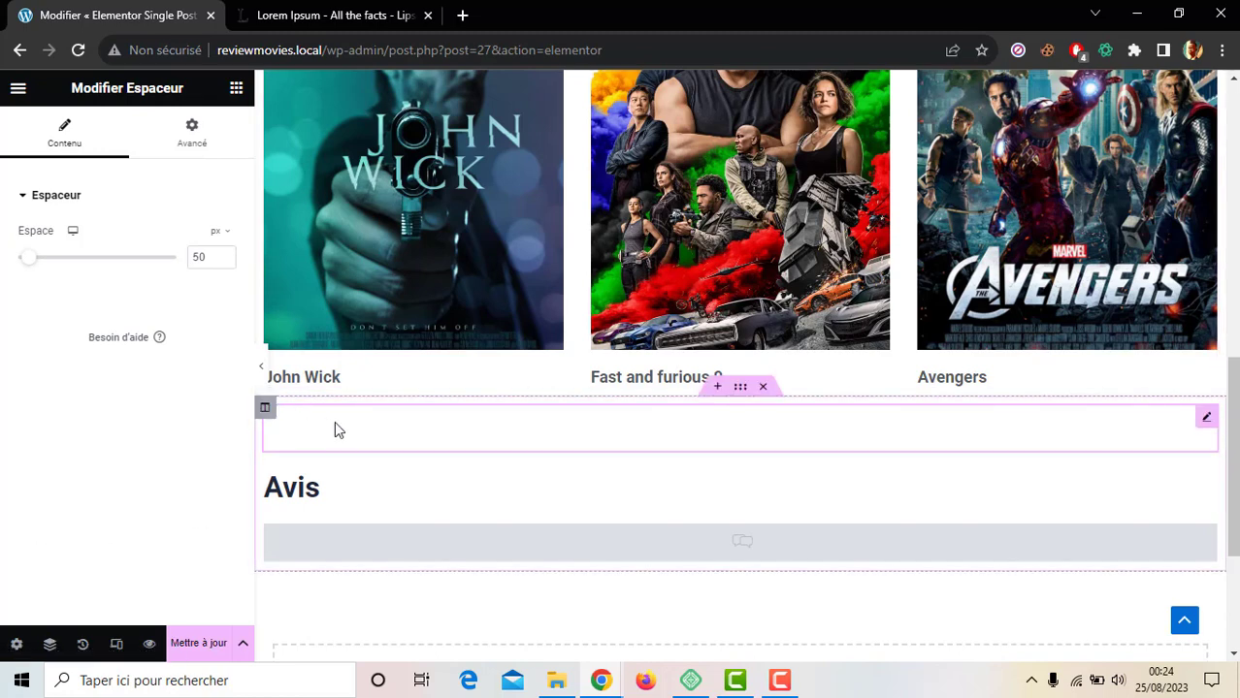
pyautogui.click(200, 642)
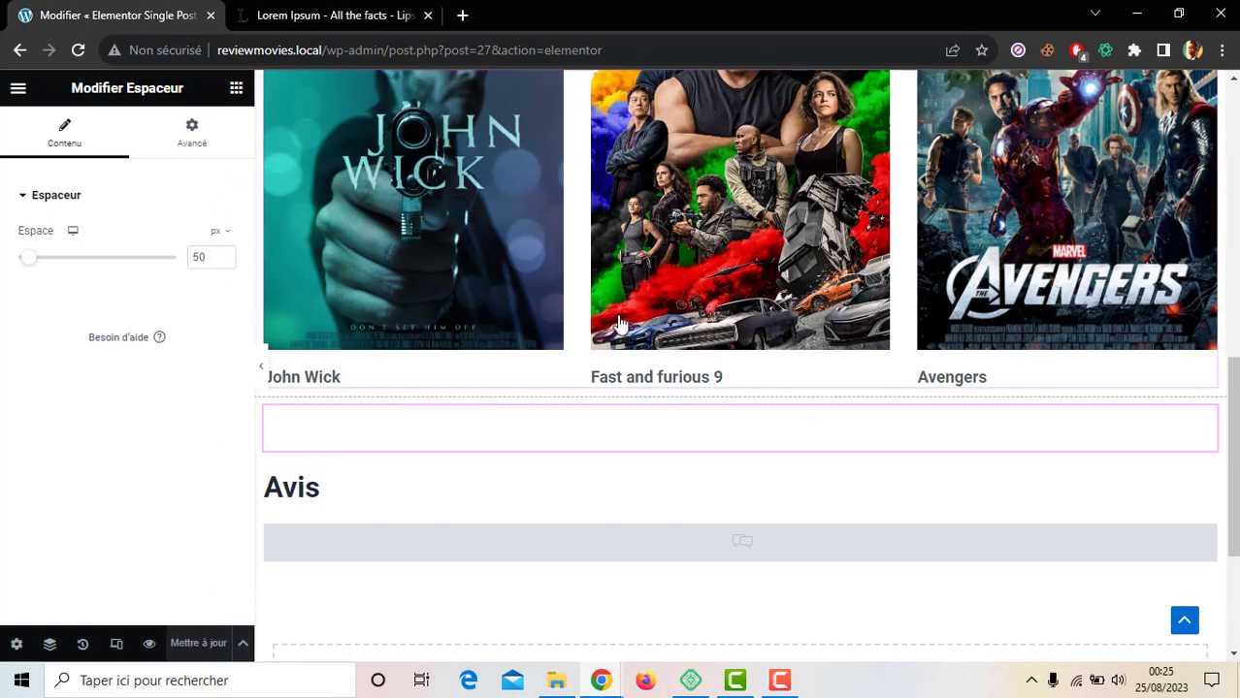
pyautogui.click(18, 89)
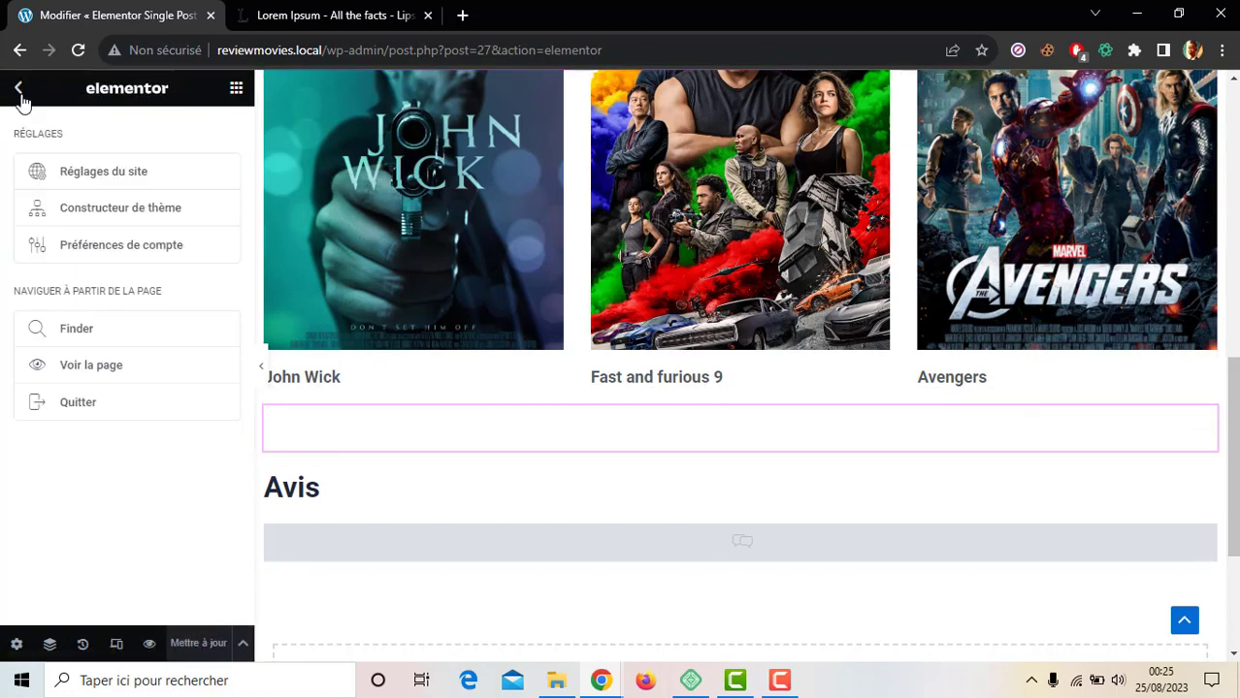
# Step: Leave the Elementor editor and view the Cher John film page from the Films list in a new tab
pyautogui.click(78, 417)
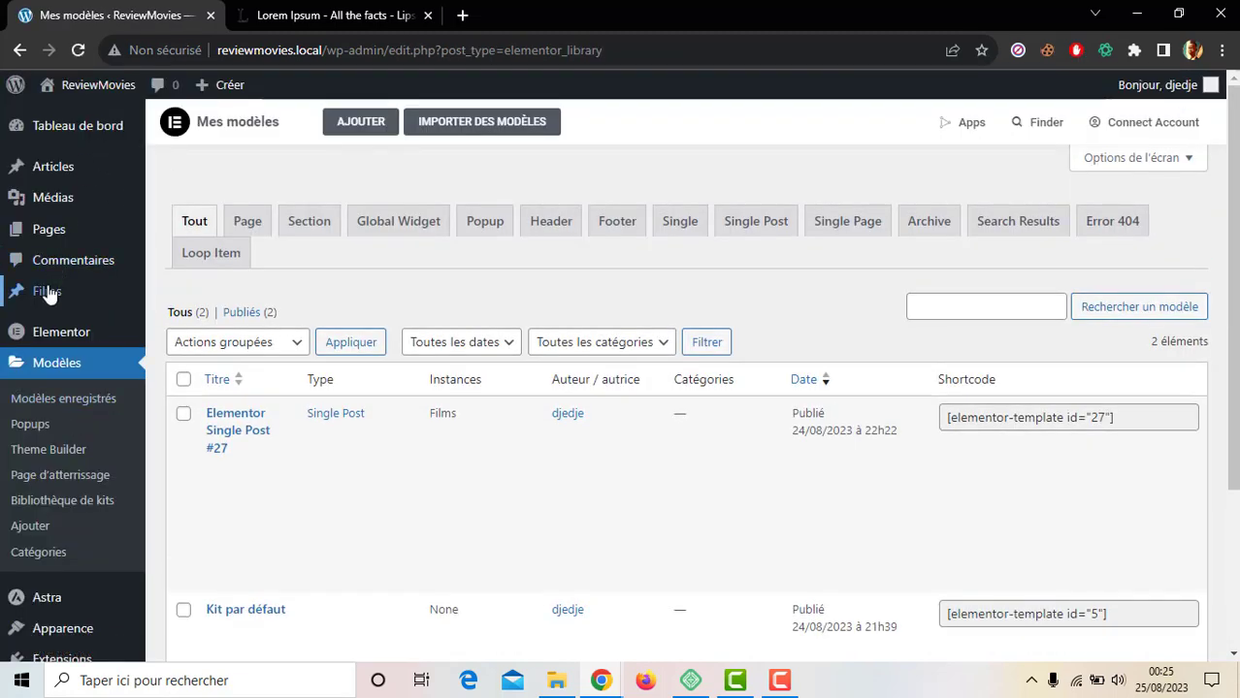
pyautogui.click(47, 293)
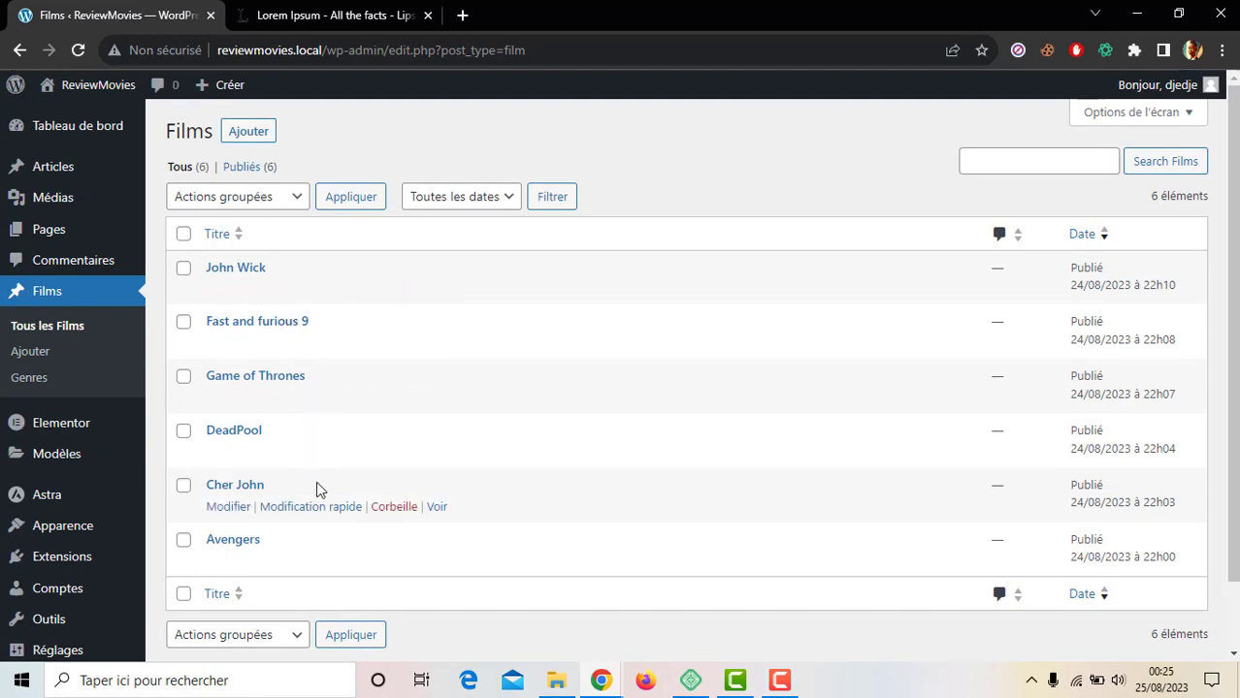
pyautogui.middleClick(433, 508)
pyautogui.click(296, 12)
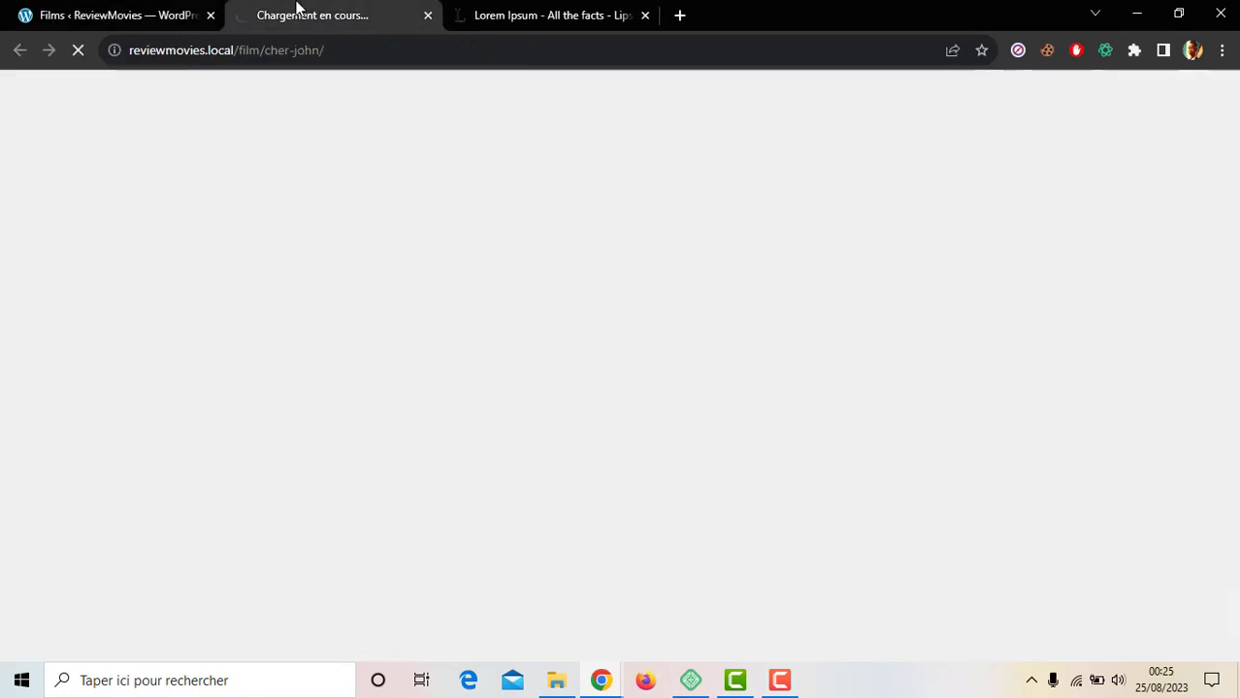